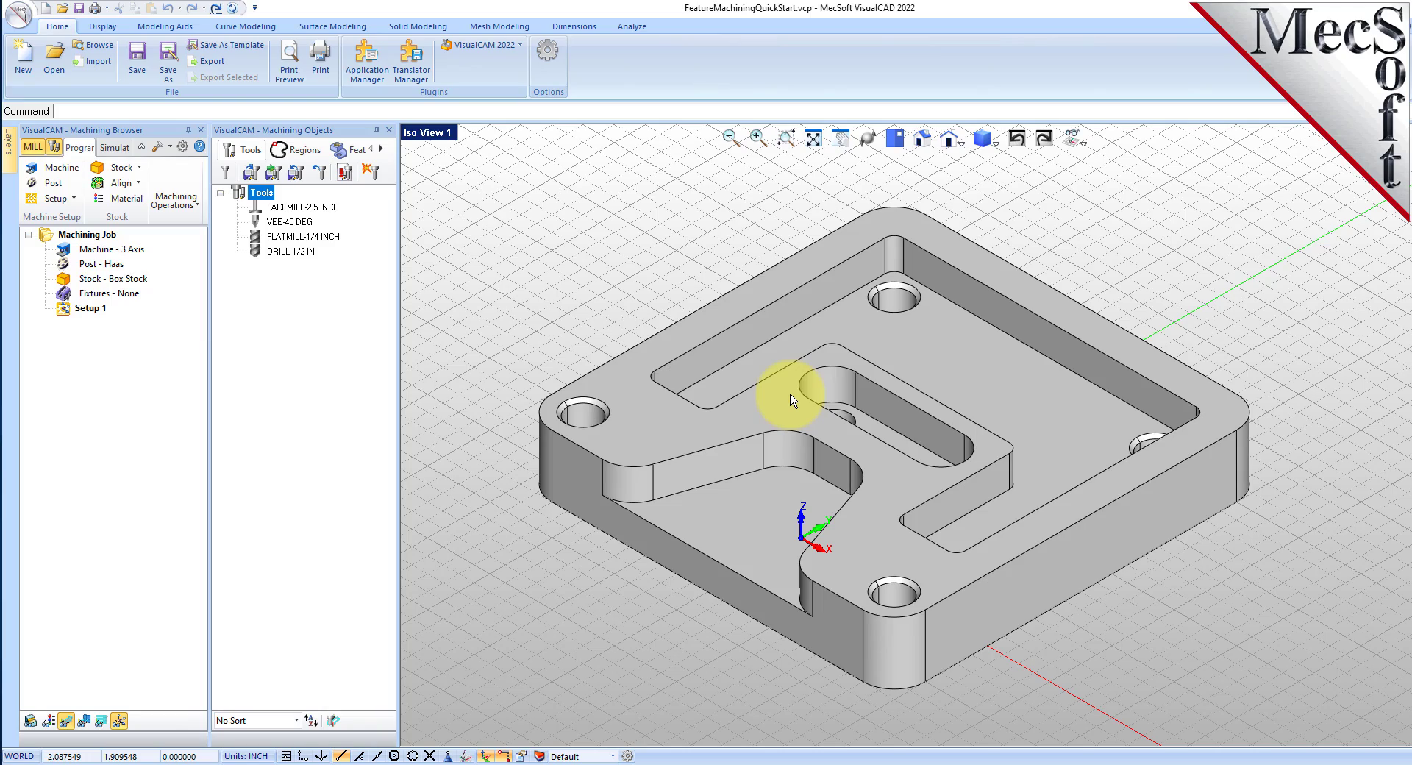
mouse_move(938, 497)
right_mouse_down()
mouse_move(939, 391)
mouse_move(936, 501)
right_mouse_up()
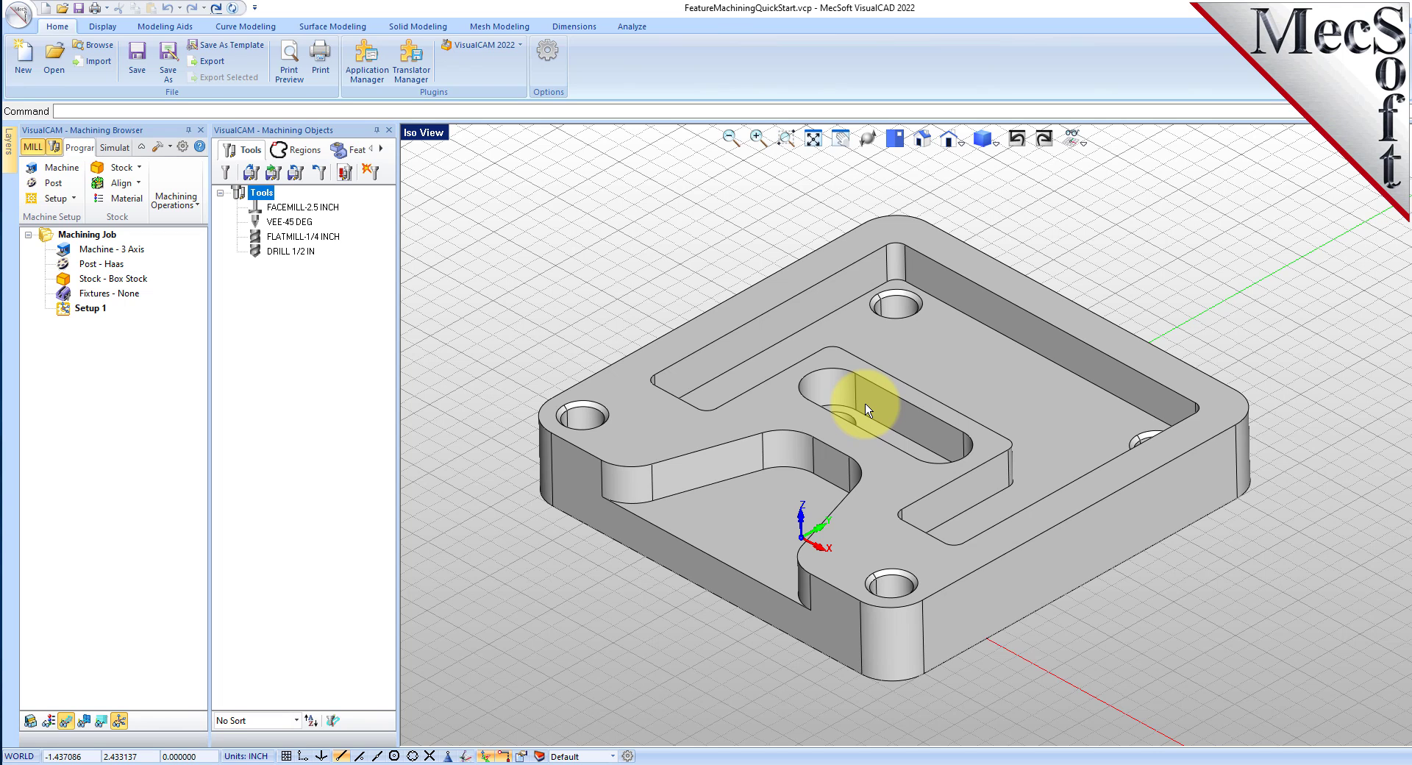
left_click(1030, 400)
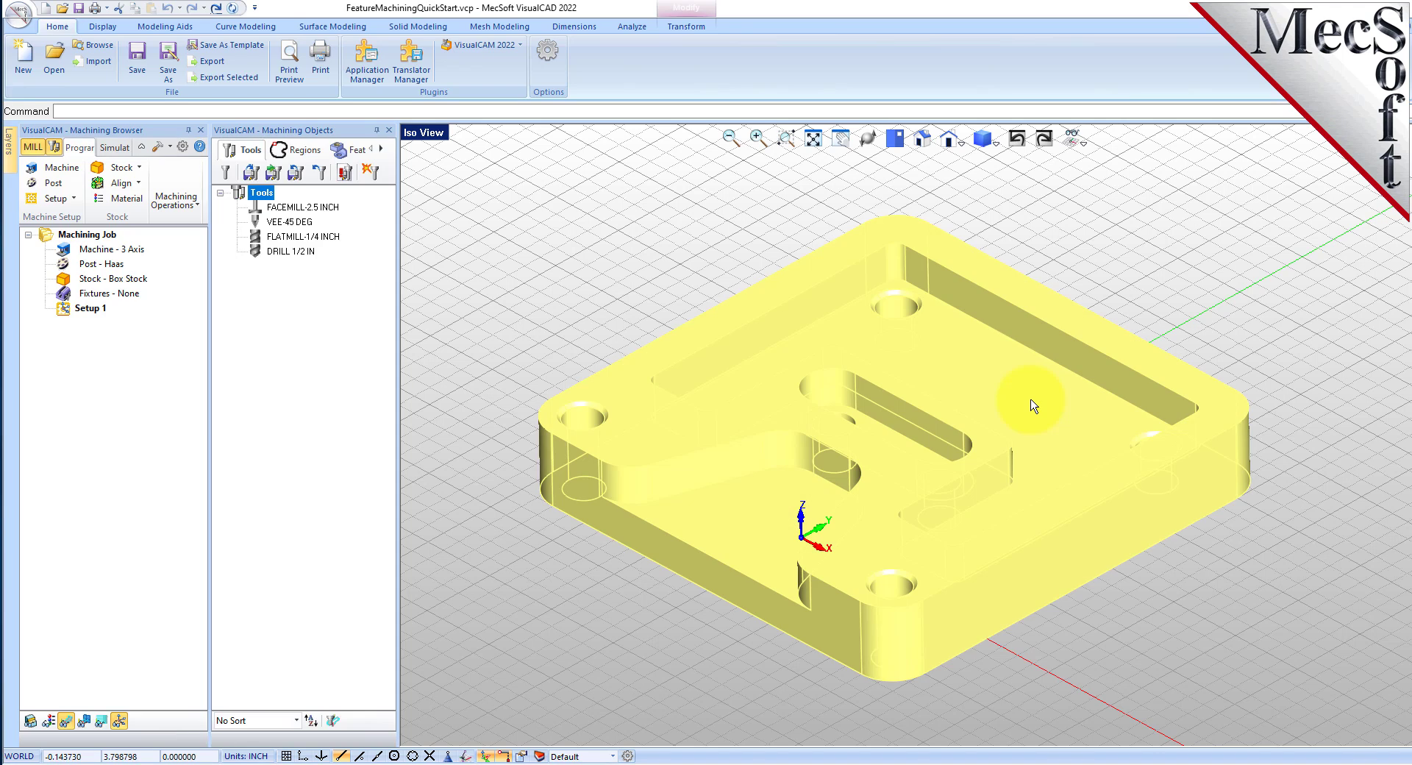
left_click(1122, 278)
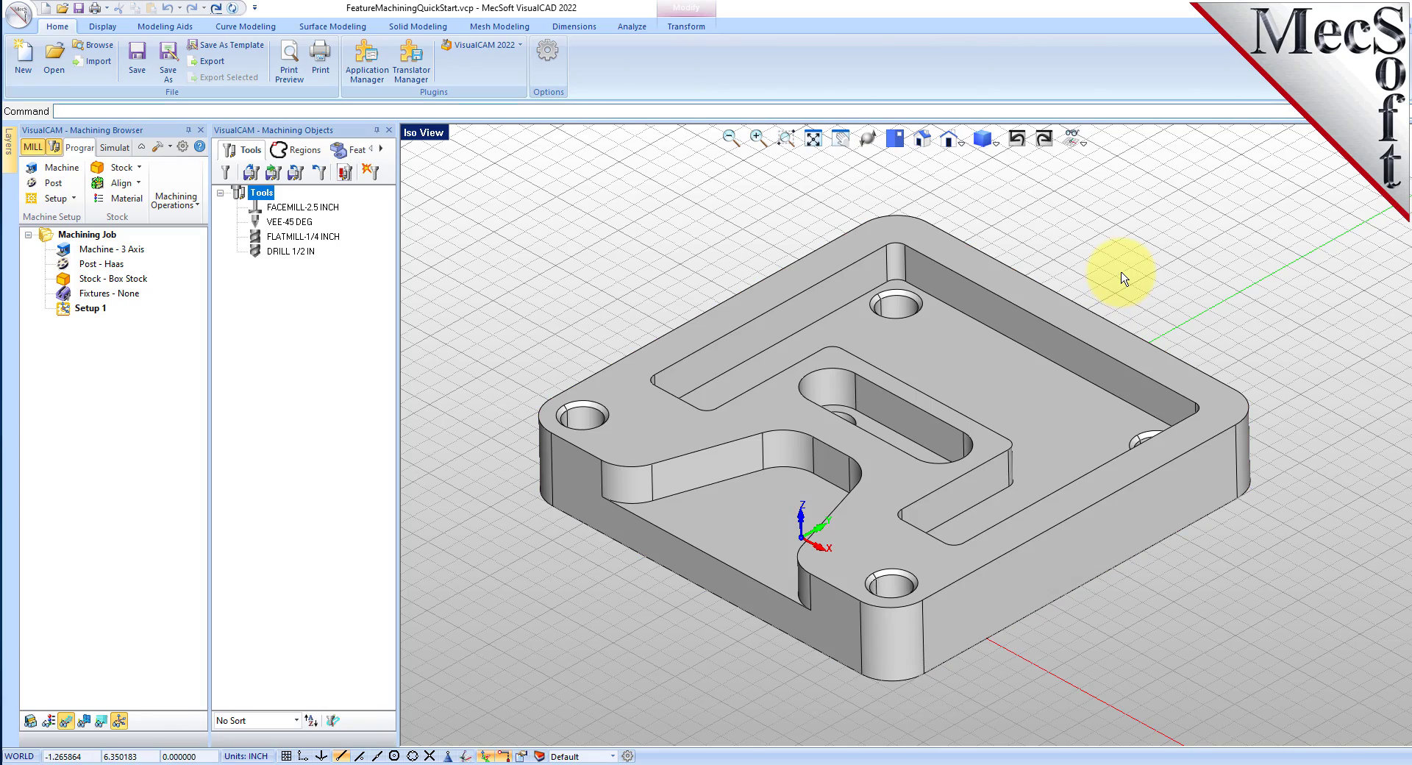
mouse_move(996, 488)
middle_mouse_down()
mouse_move(986, 378)
mouse_move(989, 507)
middle_mouse_up()
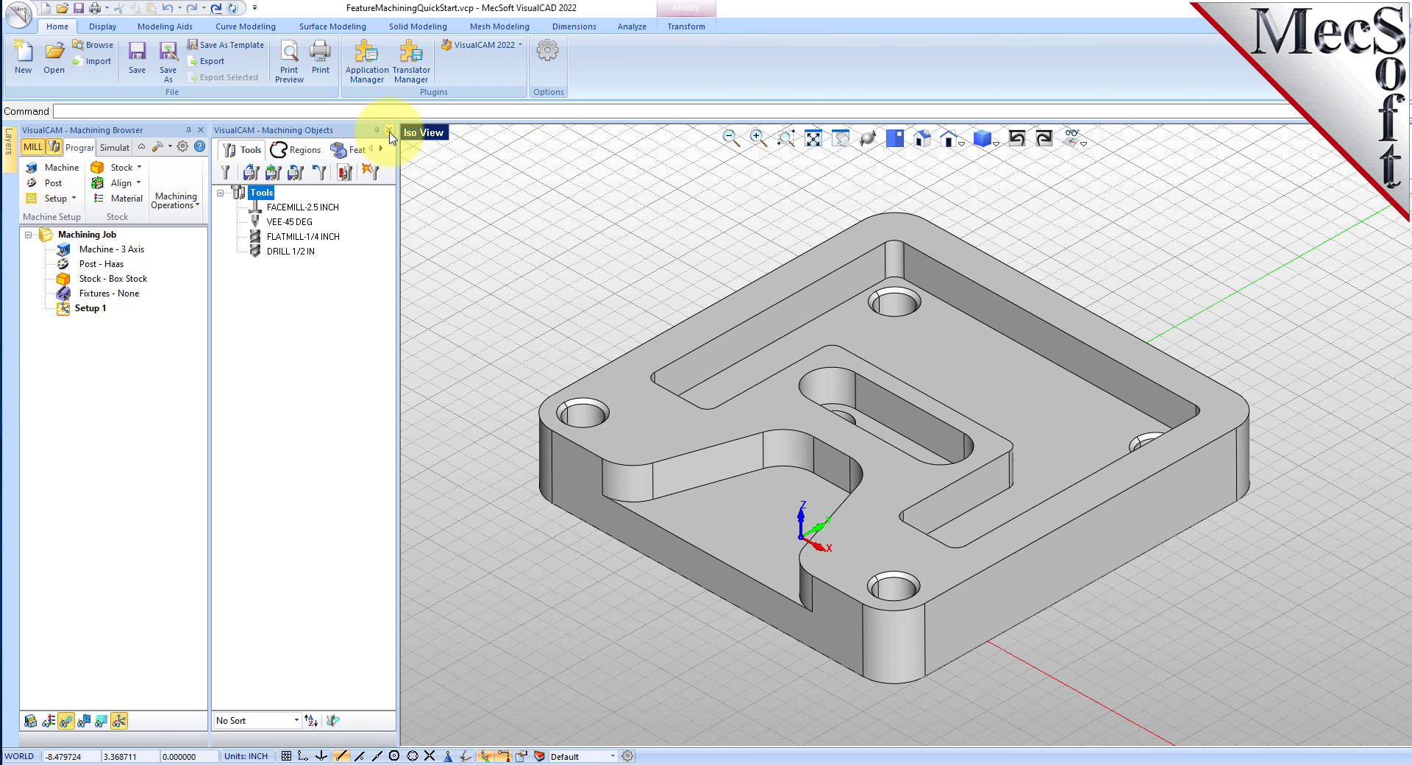
Dock the Machining Objects browser beneath the Machining Browser, narrow both panes, and give the upper one more height.
left_click_drag(351, 136, 206, 456)
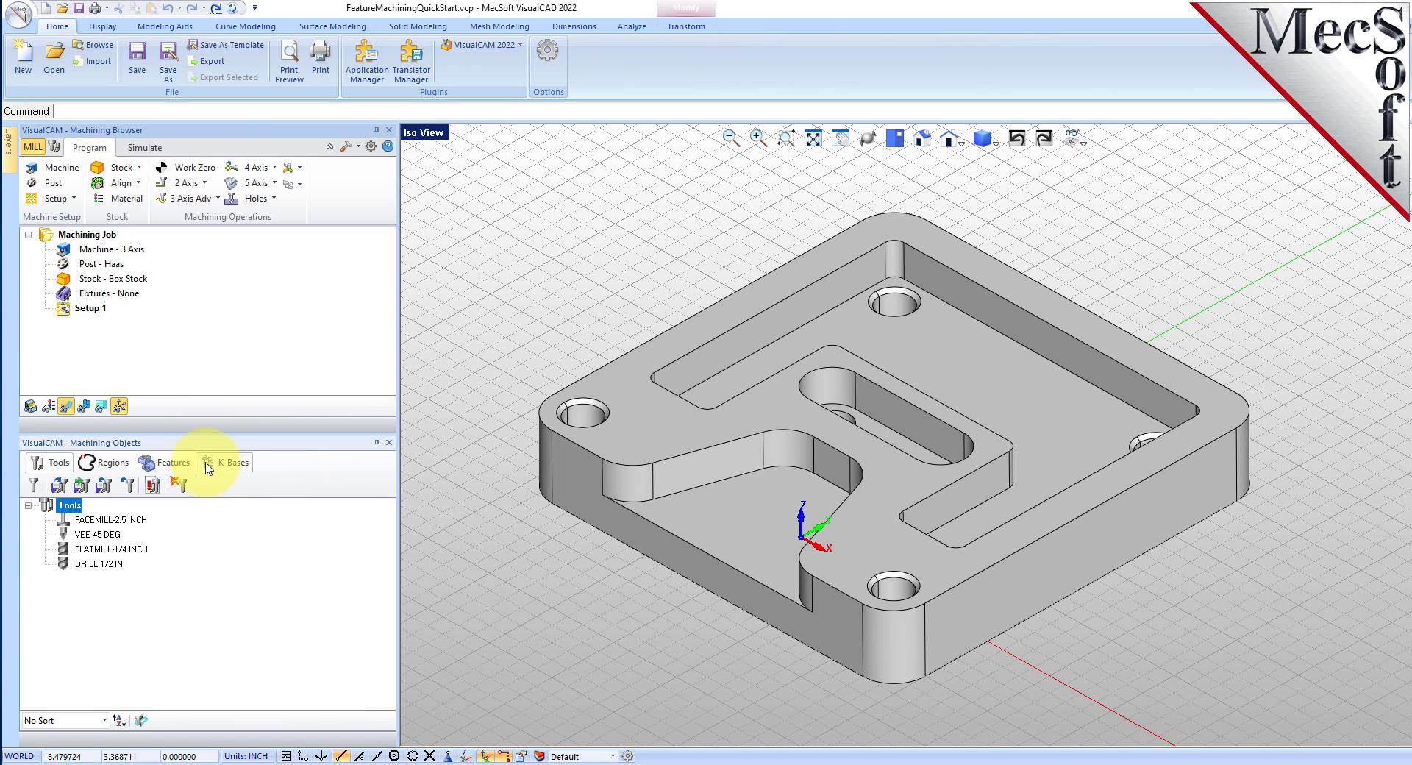
left_click_drag(397, 382, 326, 382)
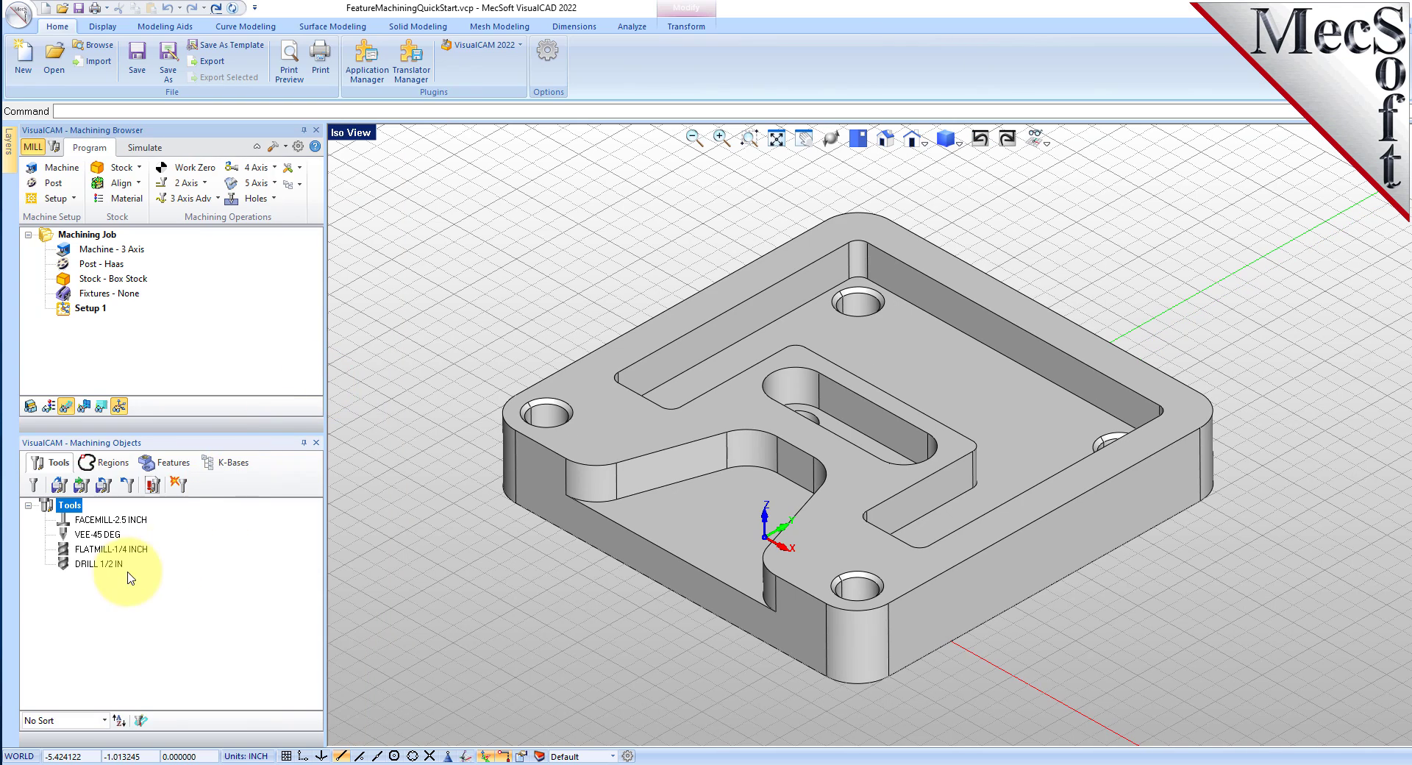
left_click_drag(193, 432, 199, 475)
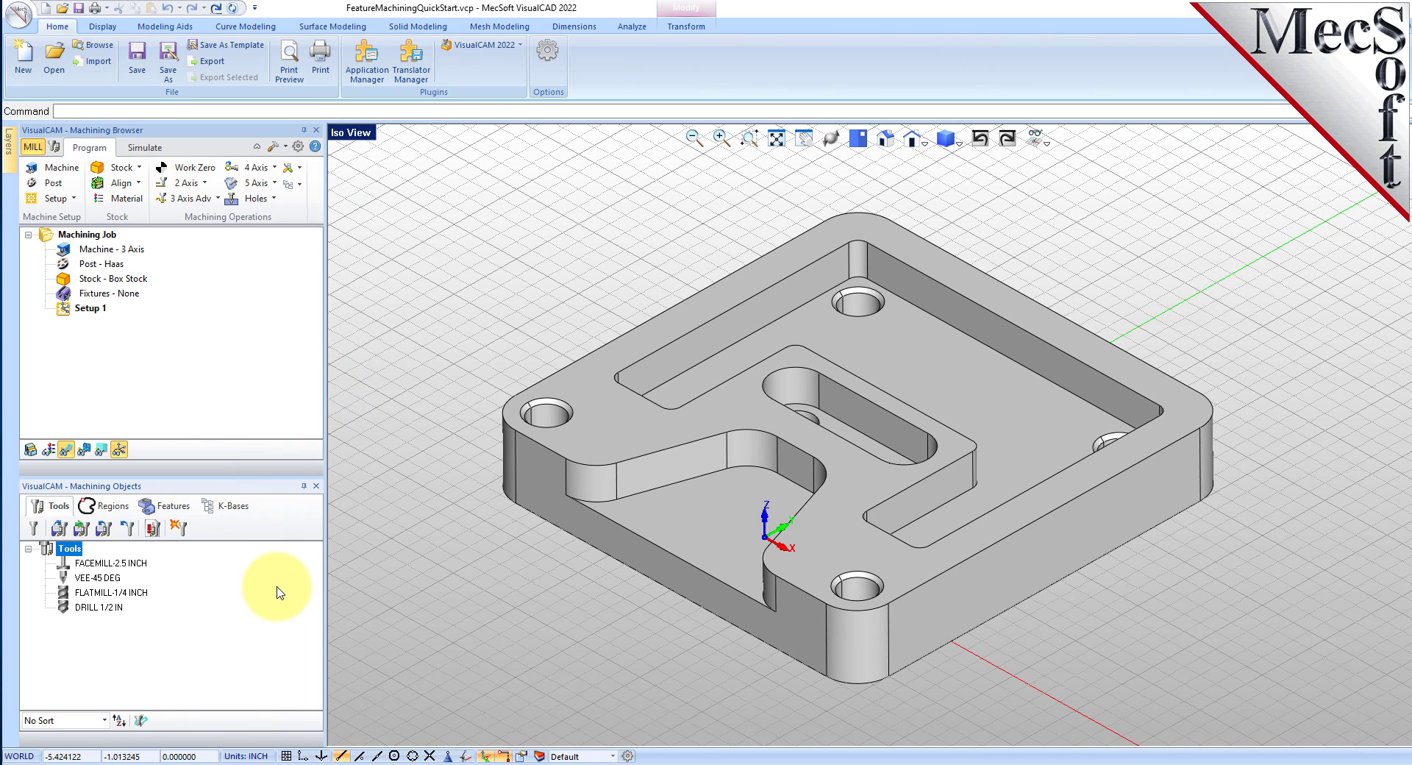
Inspect the solid part's information, checking its number of shells and faces, and then clear the part selection.
left_click(609, 432)
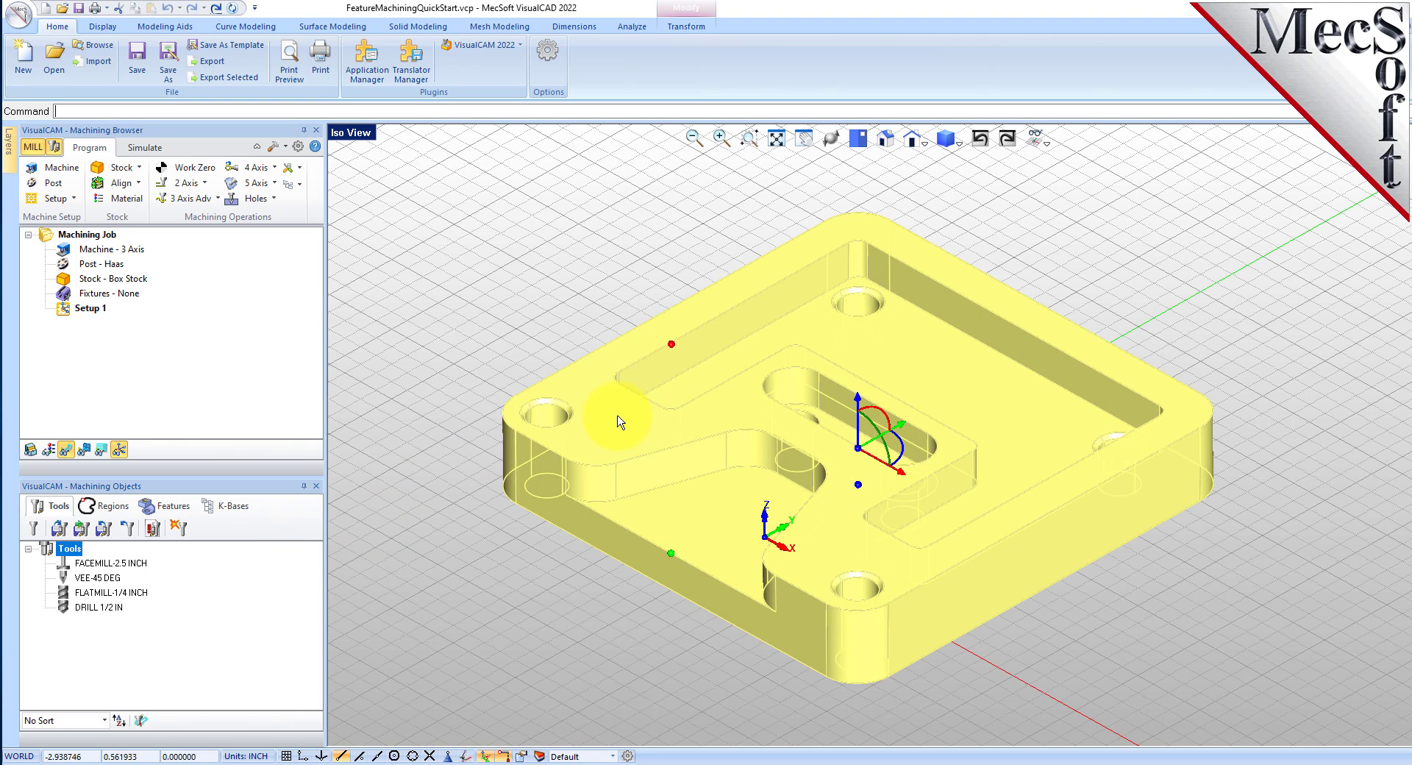
left_click(631, 27)
left_click(203, 74)
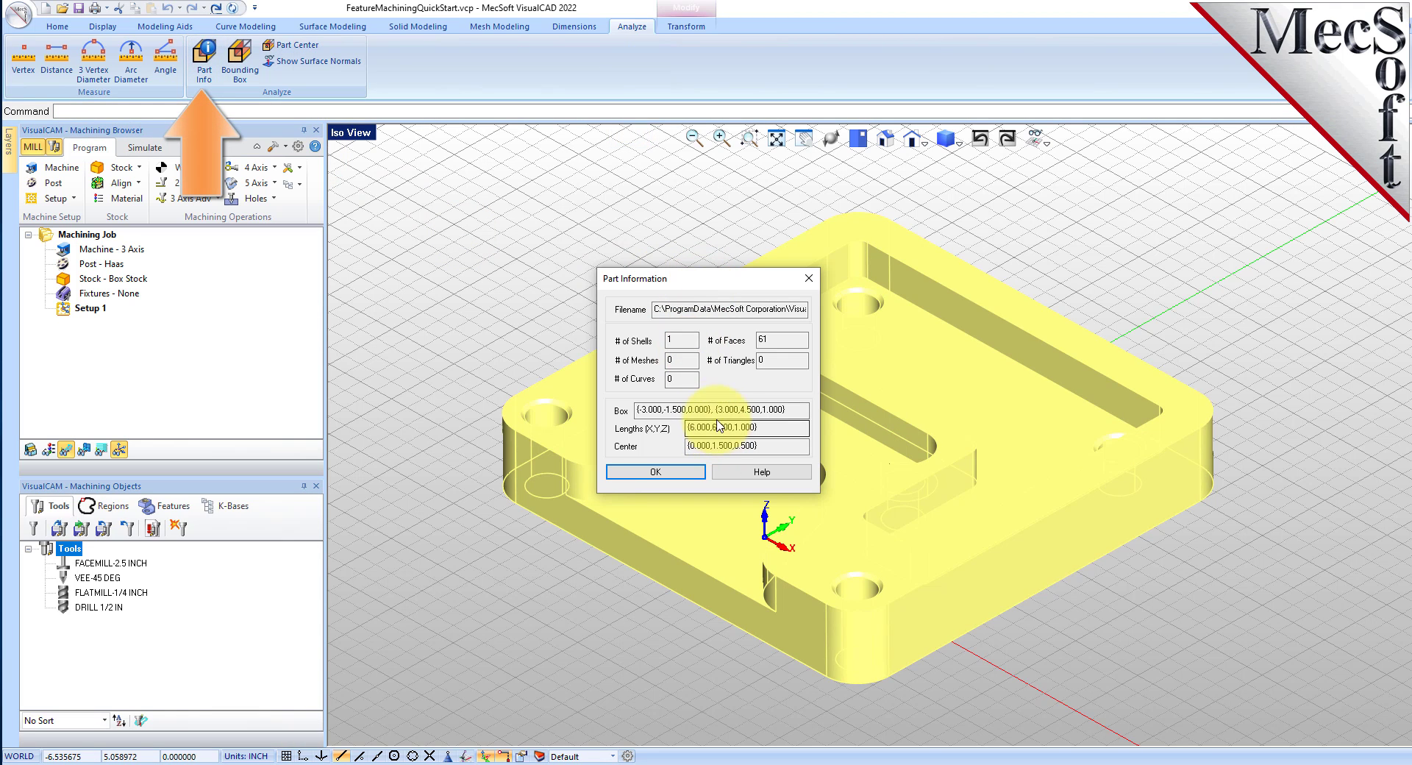
double_click(784, 342)
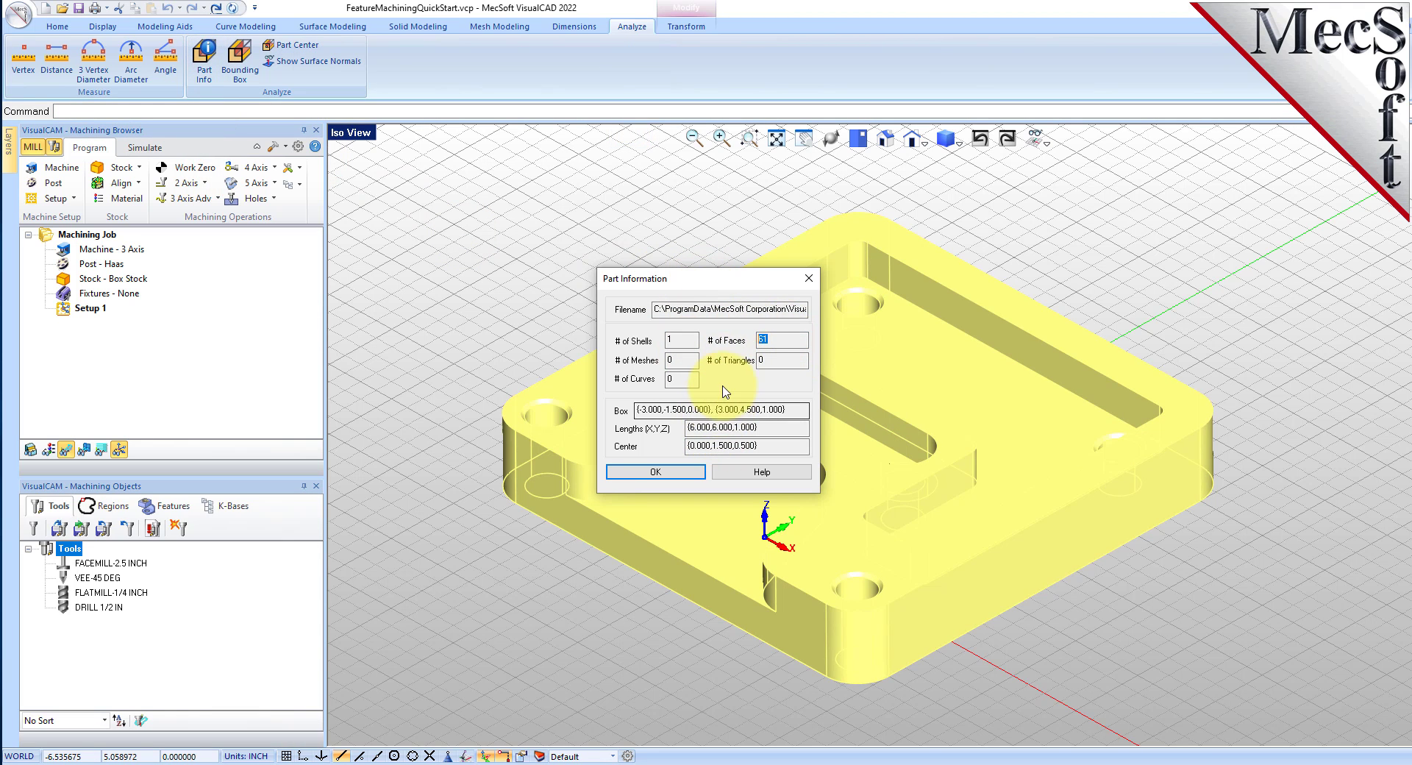
double_click(673, 340)
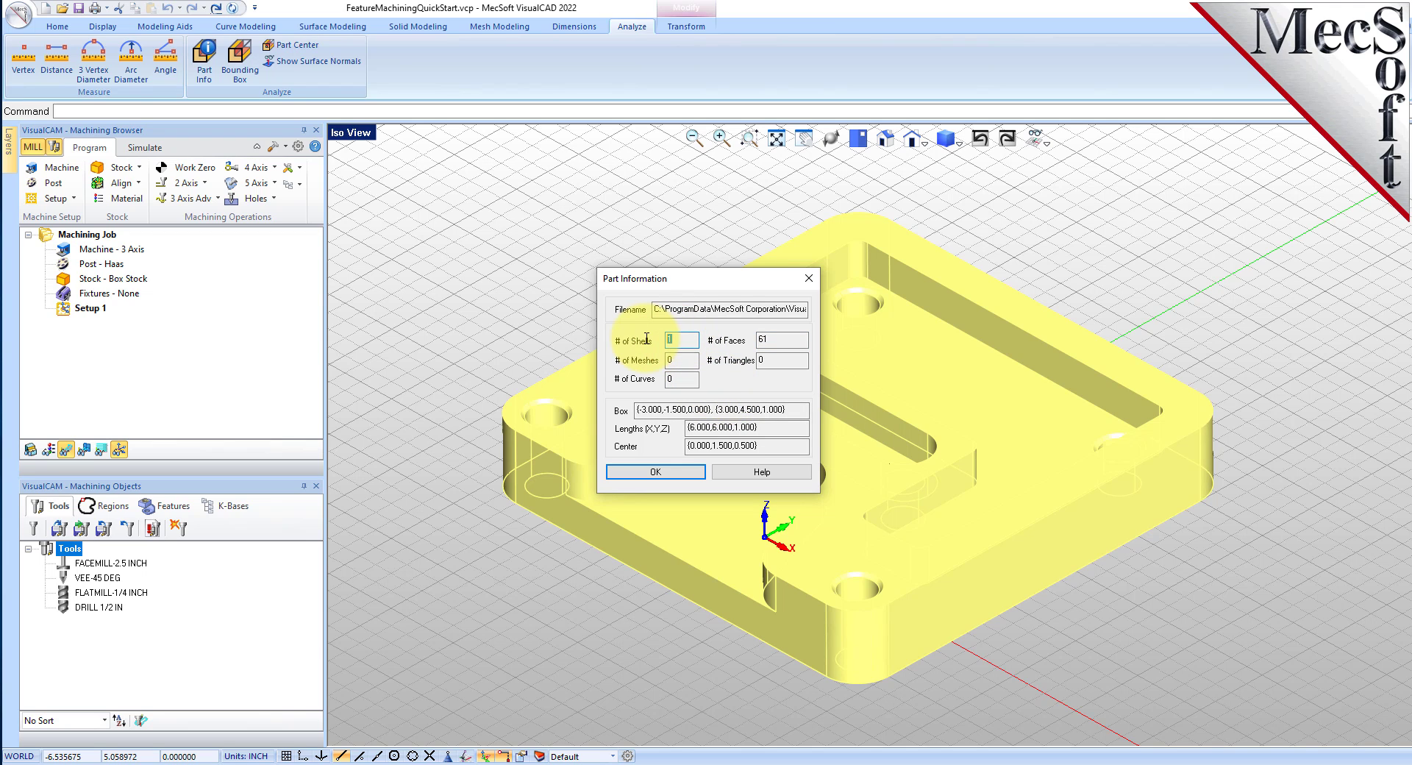
double_click(776, 341)
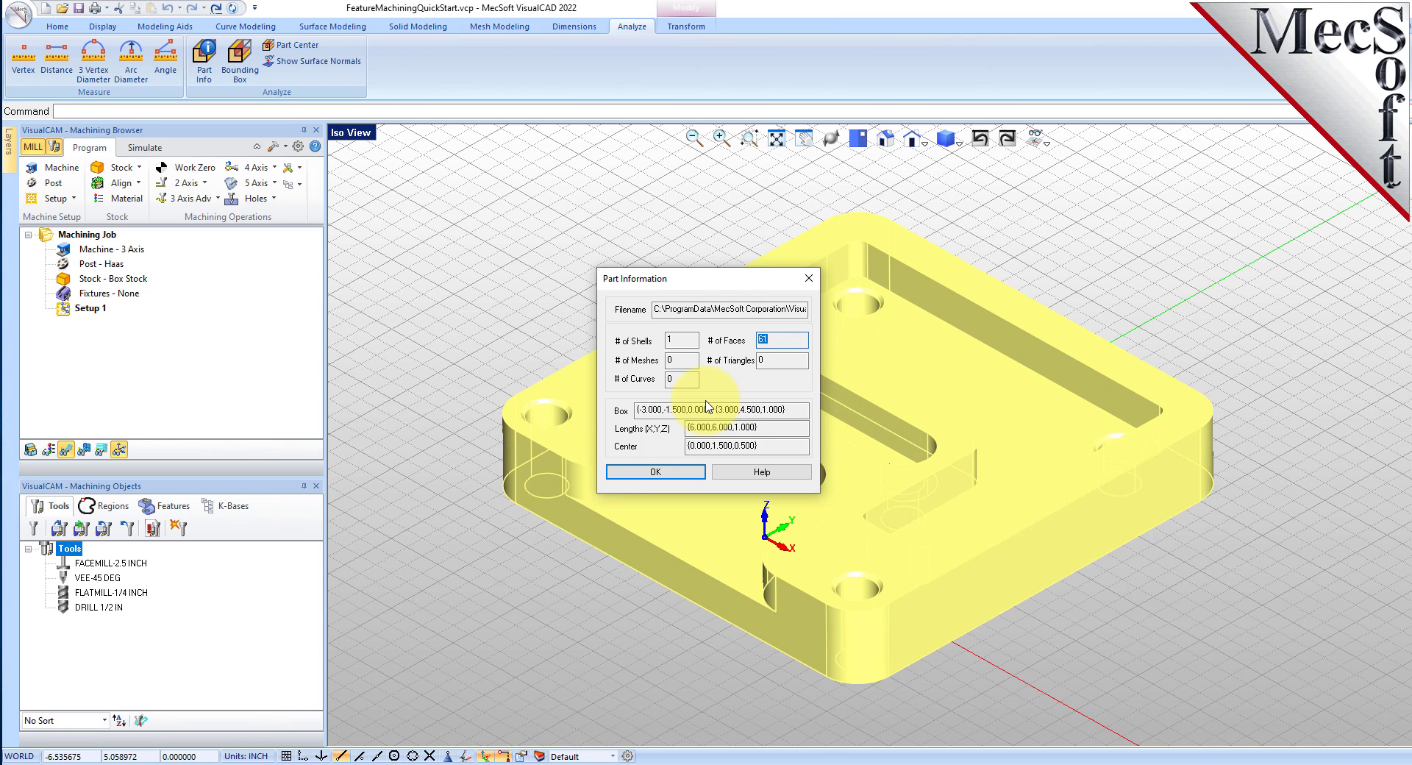
left_click(666, 472)
left_click(572, 269)
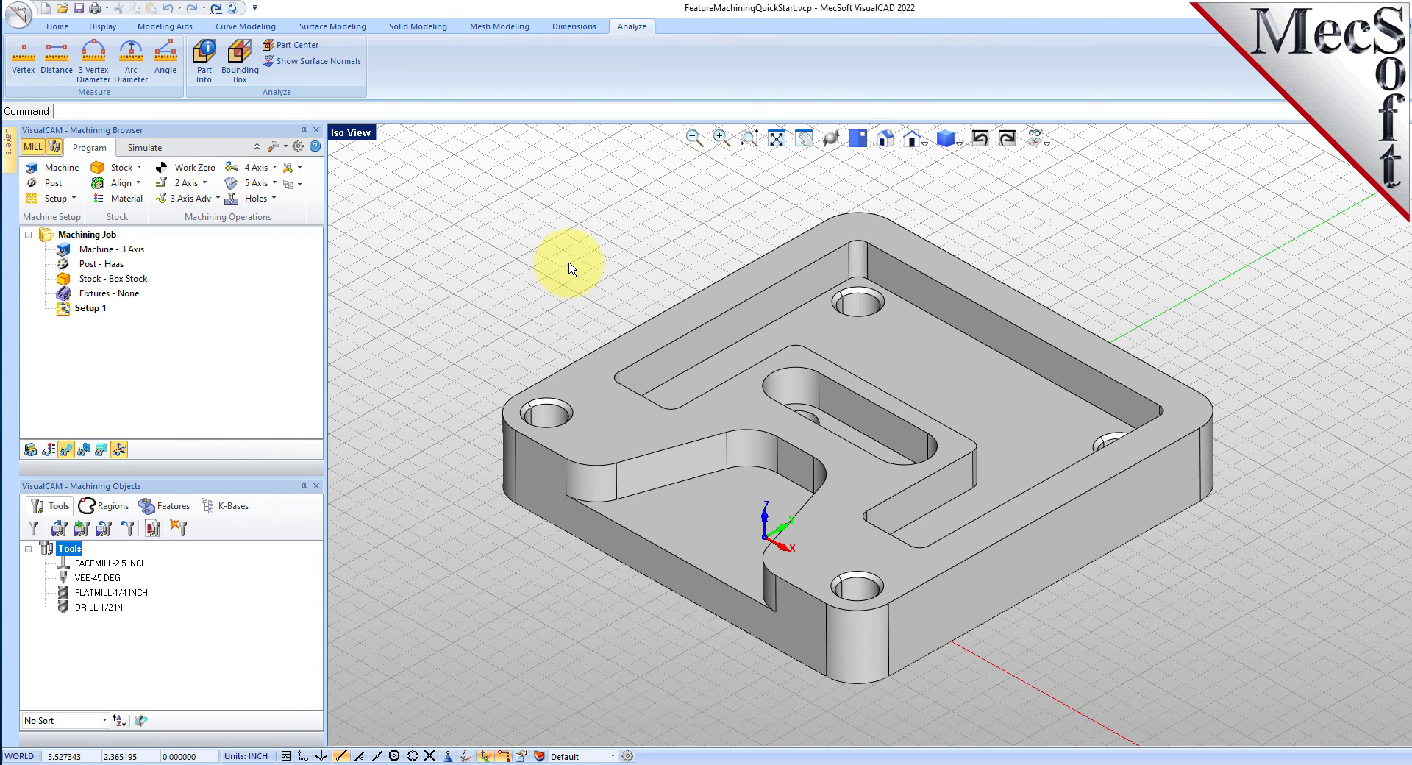
Review the CAM preferences for Machining and Features, including the feature display transparency.
left_click(298, 148)
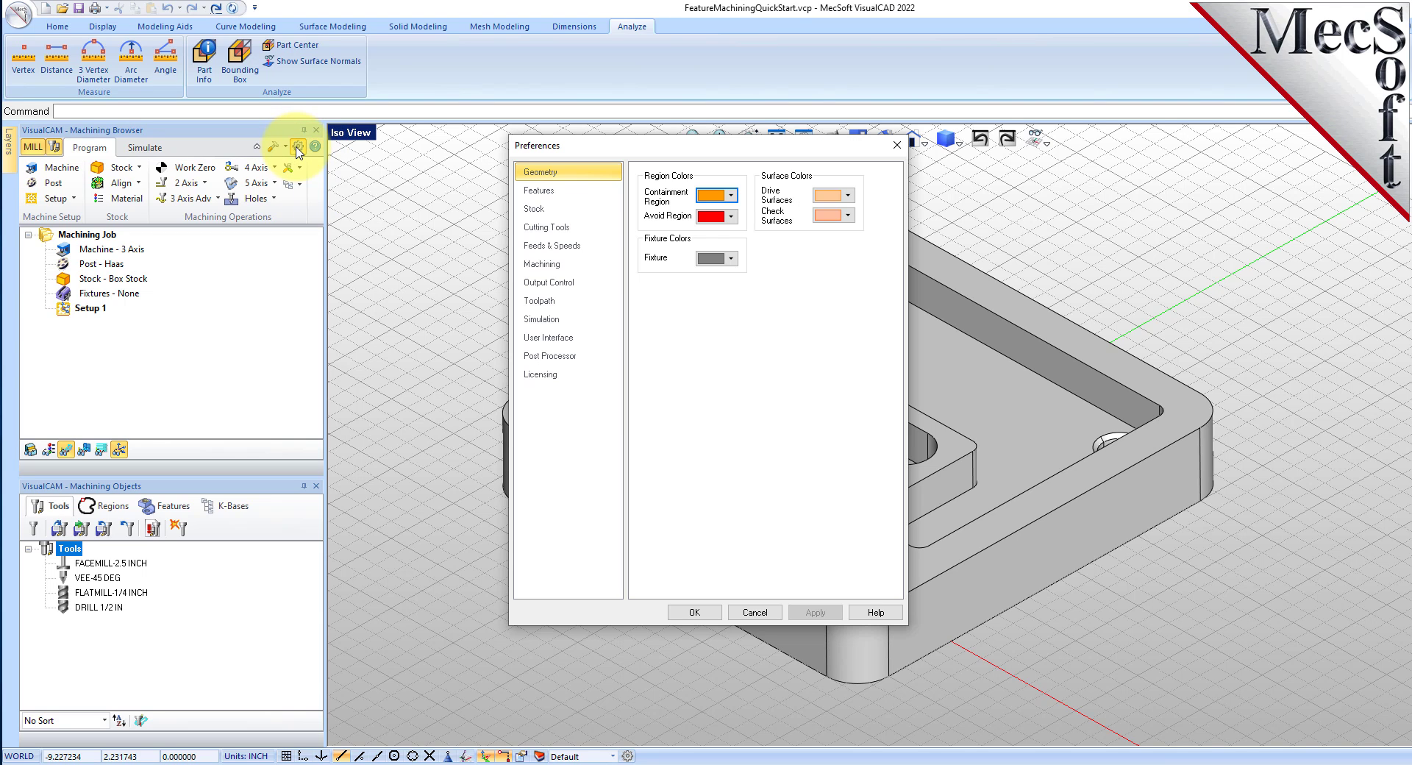
left_click(542, 265)
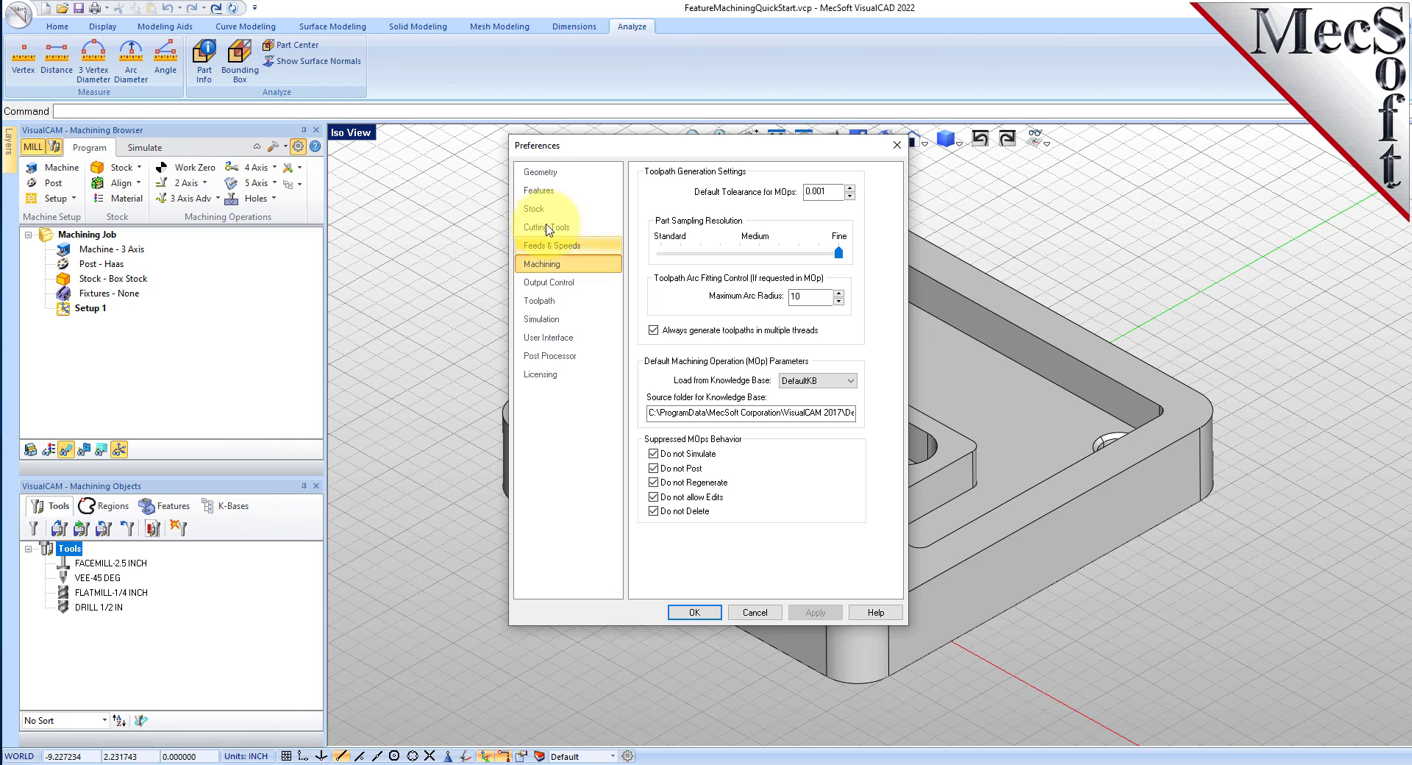
left_click(546, 193)
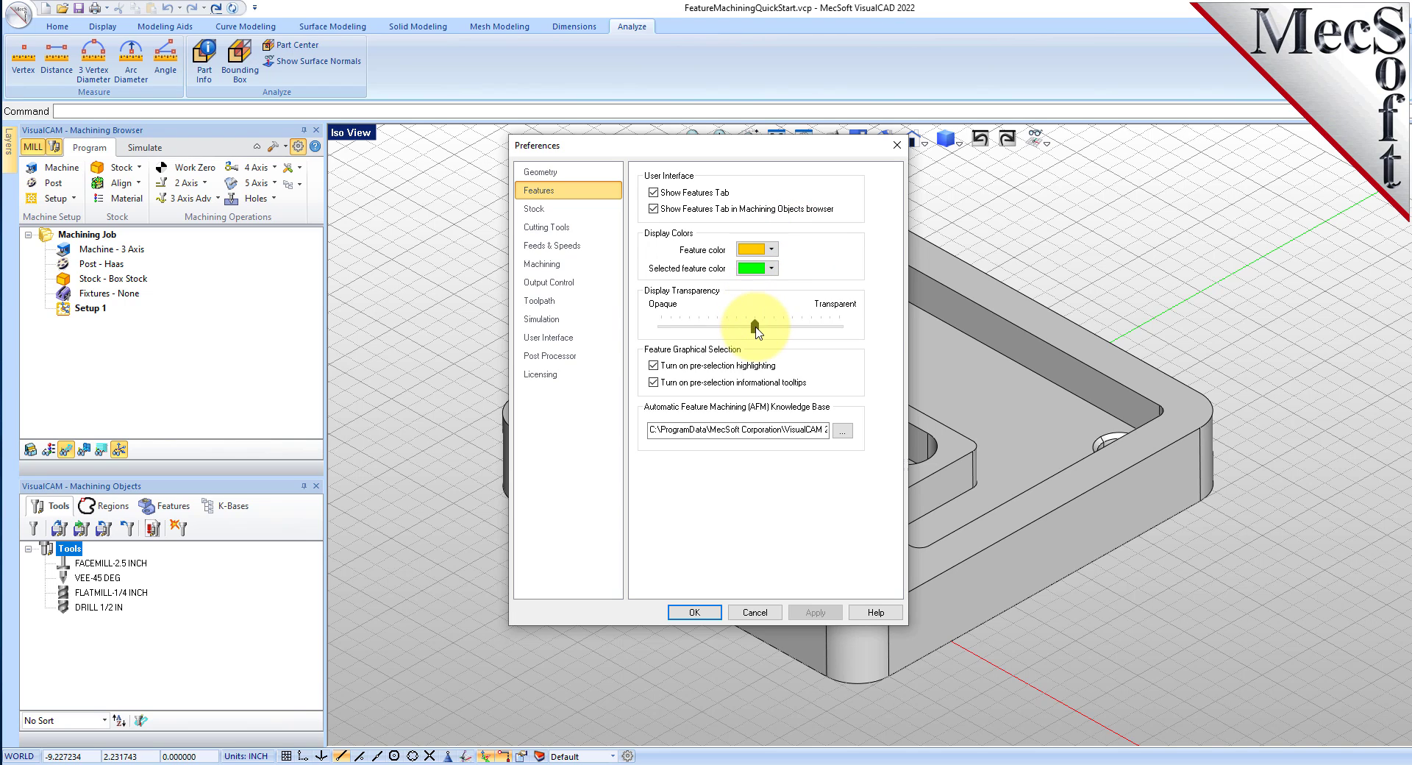
mouse_move(757, 331)
left_mouse_down()
mouse_move(792, 338)
mouse_move(739, 334)
left_mouse_up()
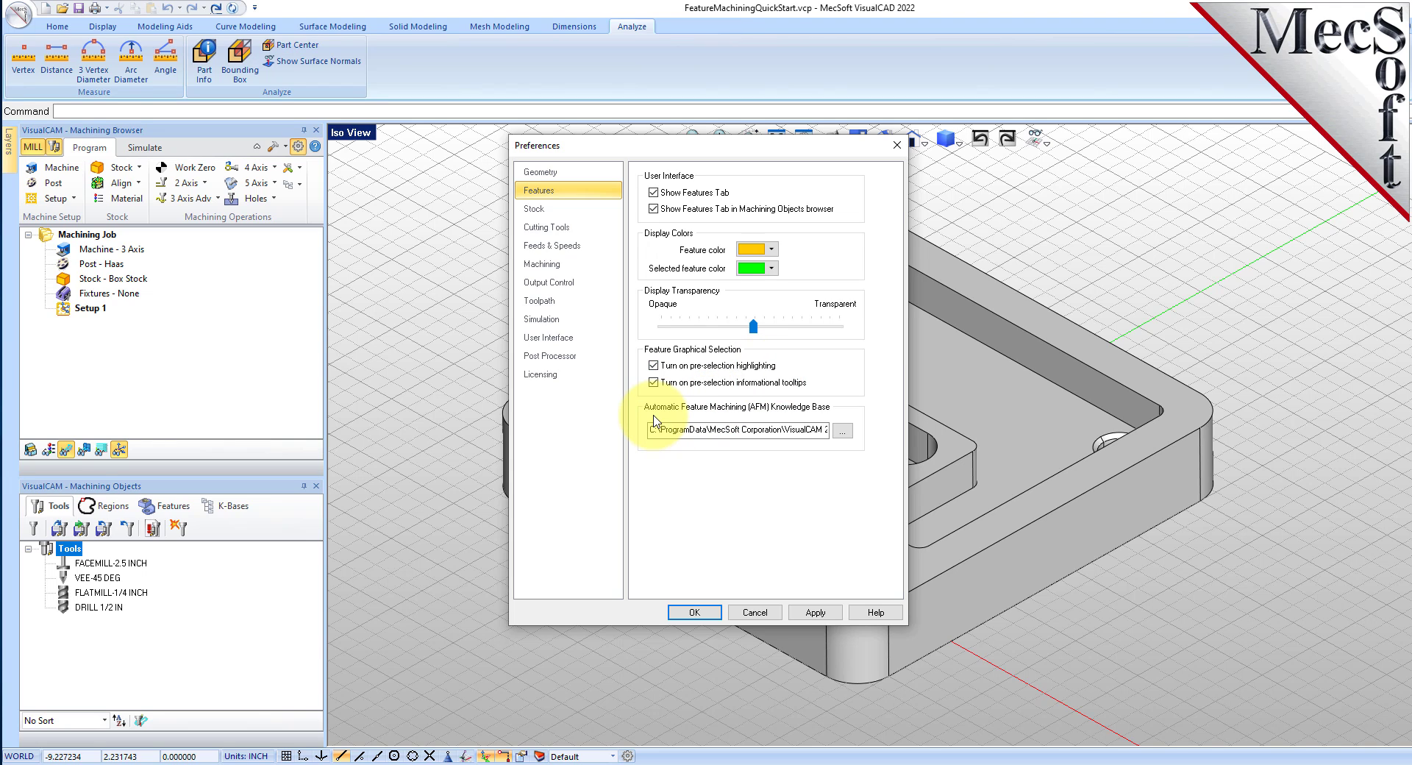
Set DefaultAFM_INCH.vkb from the FeatureBasedMachiningKBs folder as the Automatic Feature Machining knowledge base and accept the preferences.
left_click(843, 431)
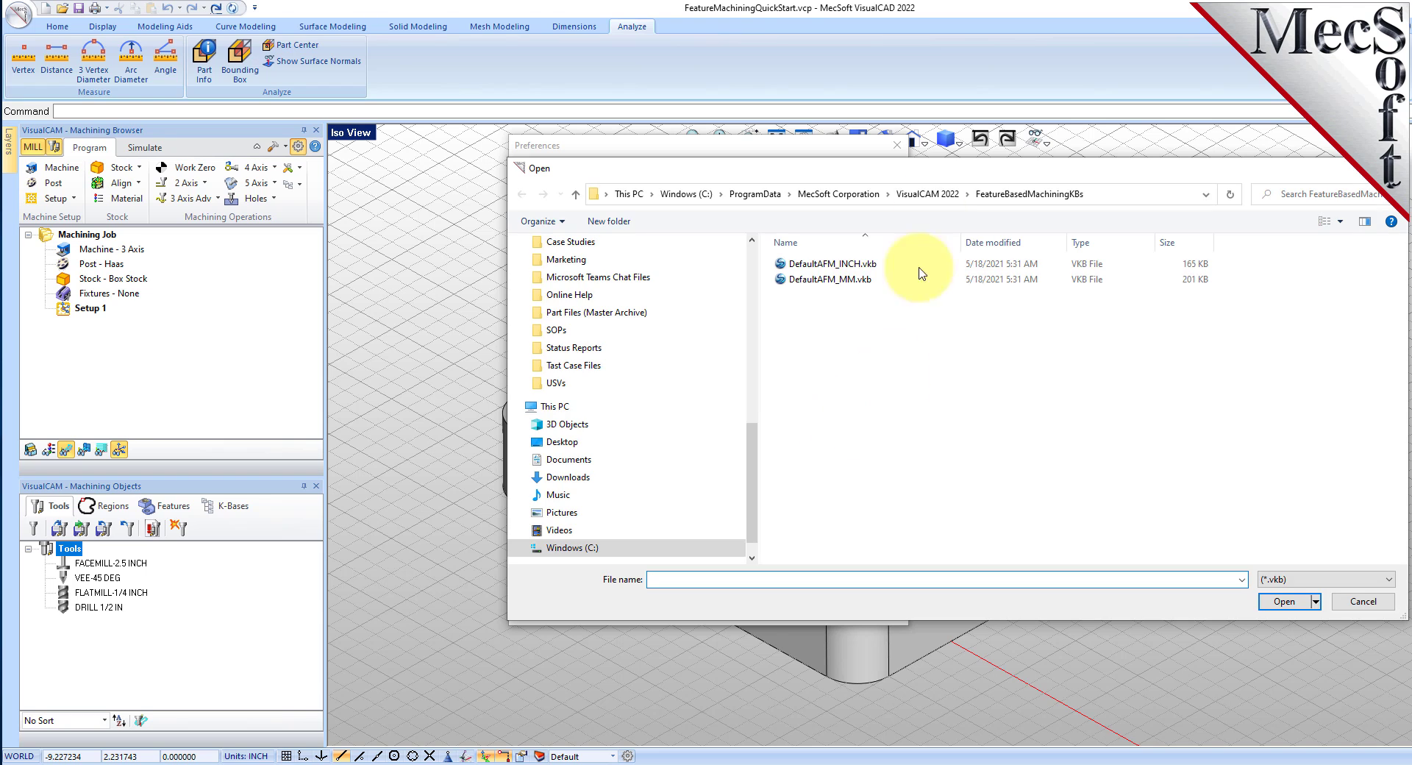
left_click_drag(938, 169, 660, 202)
left_click(846, 222)
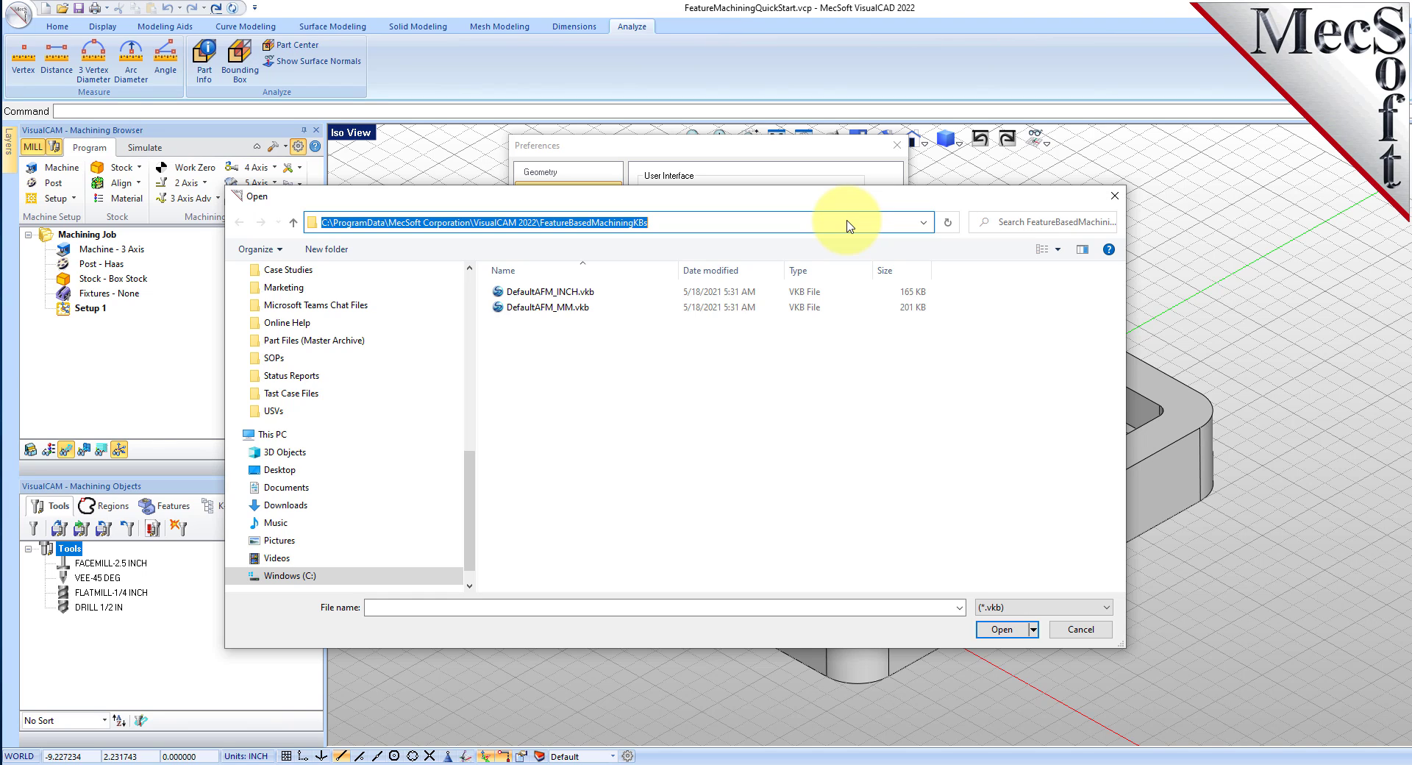
left_click(559, 294)
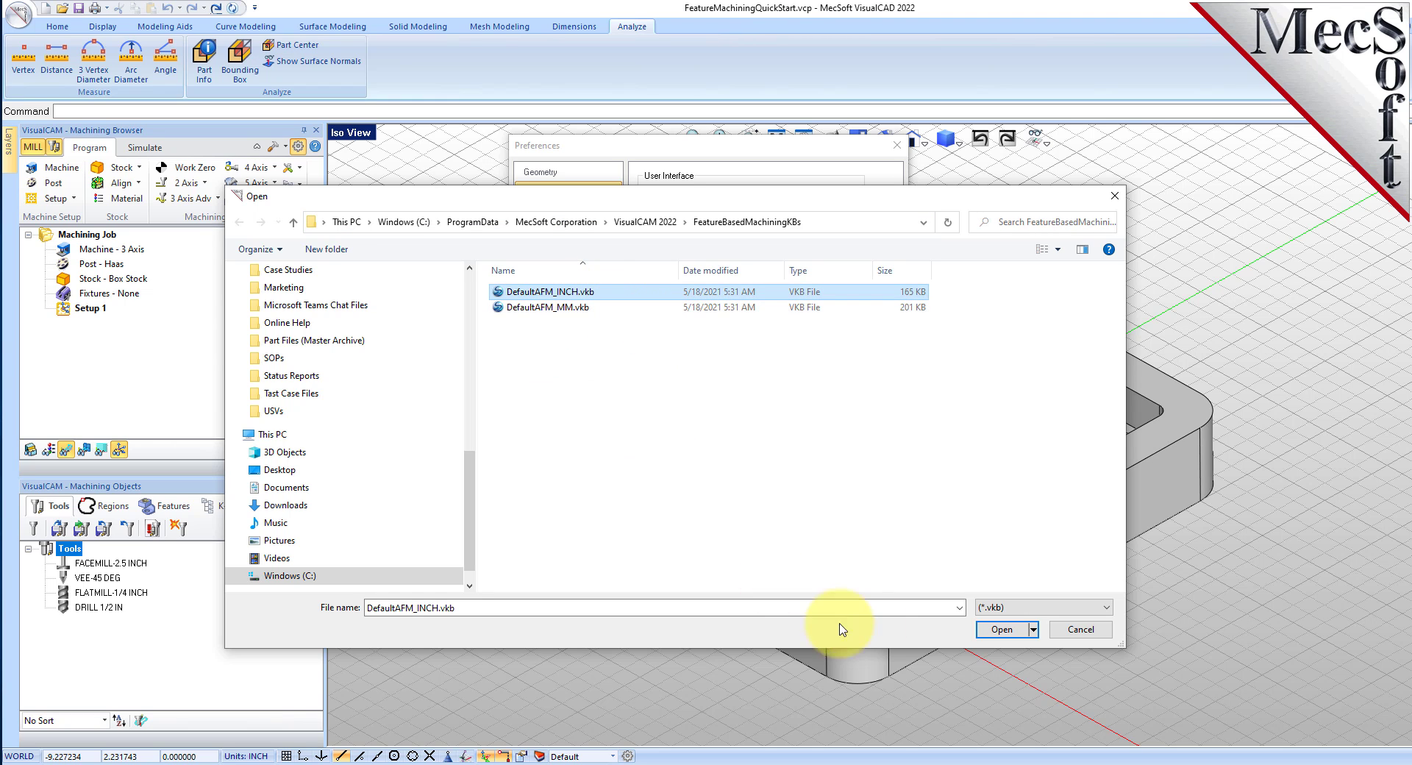
left_click(1002, 629)
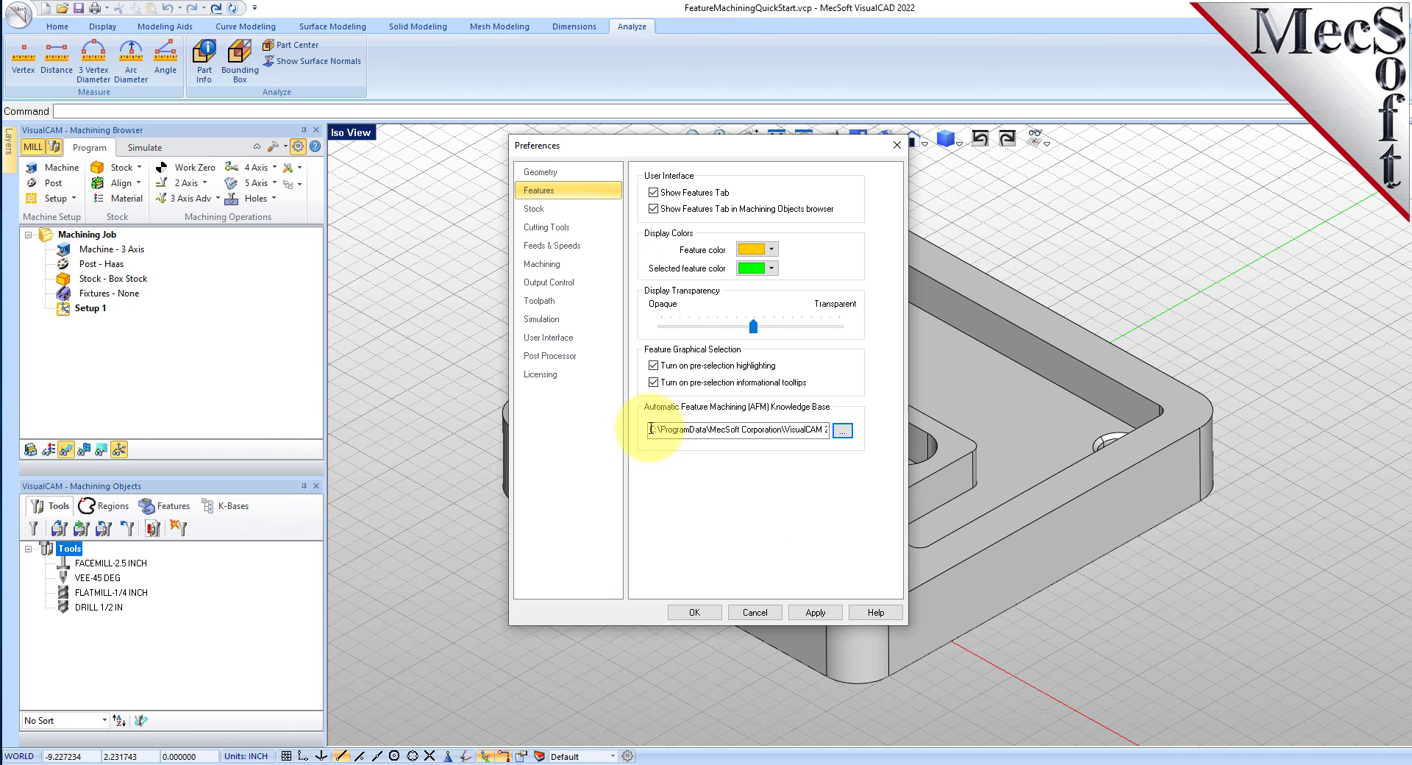
left_click_drag(652, 431, 827, 429)
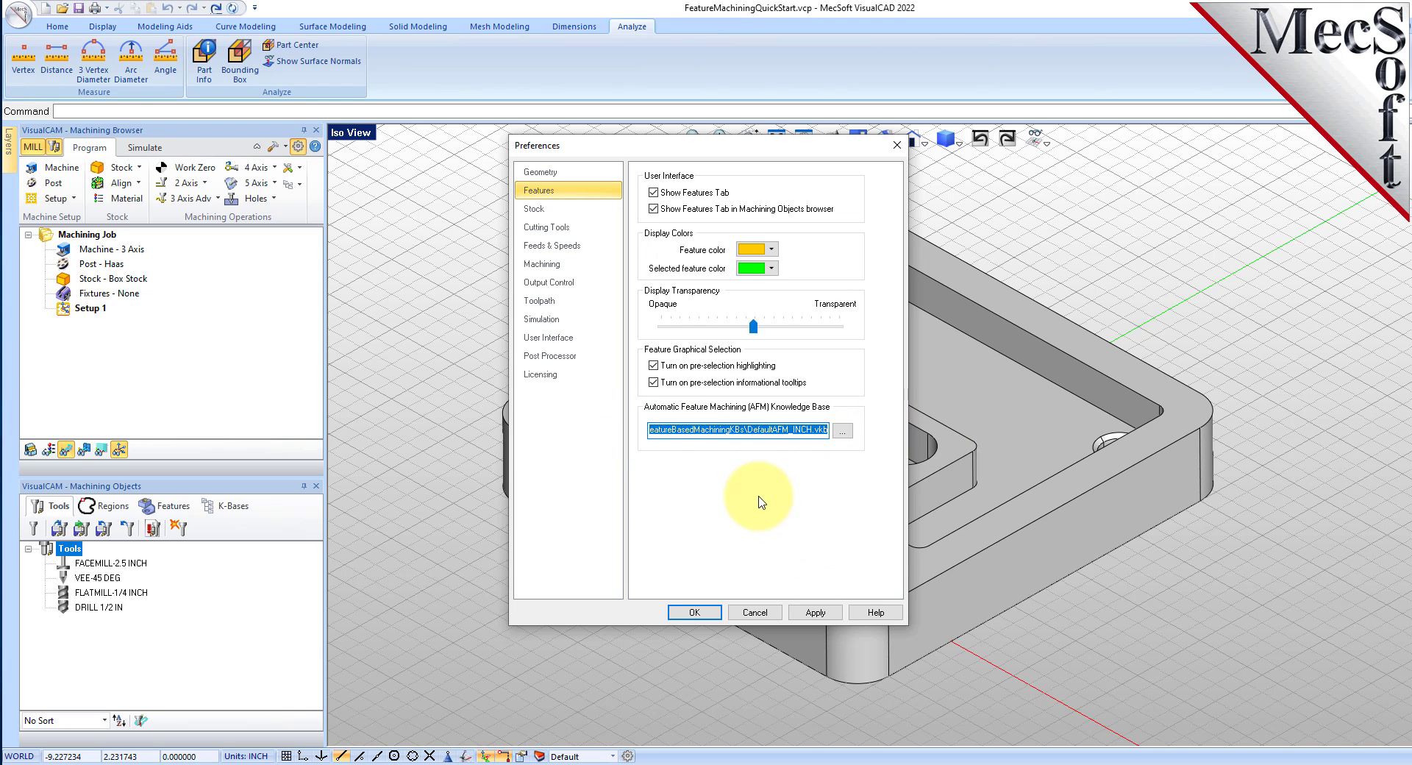
left_click(791, 429)
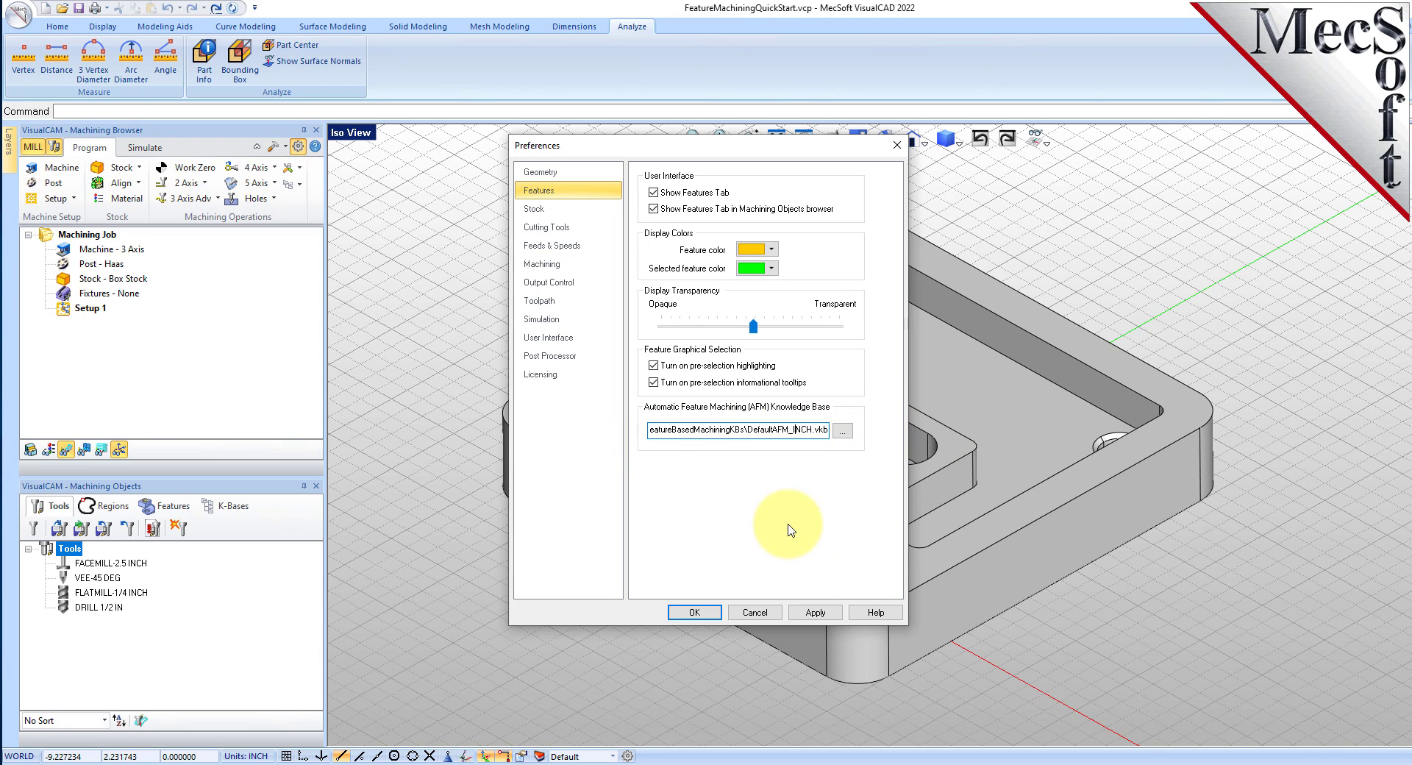
left_click(704, 617)
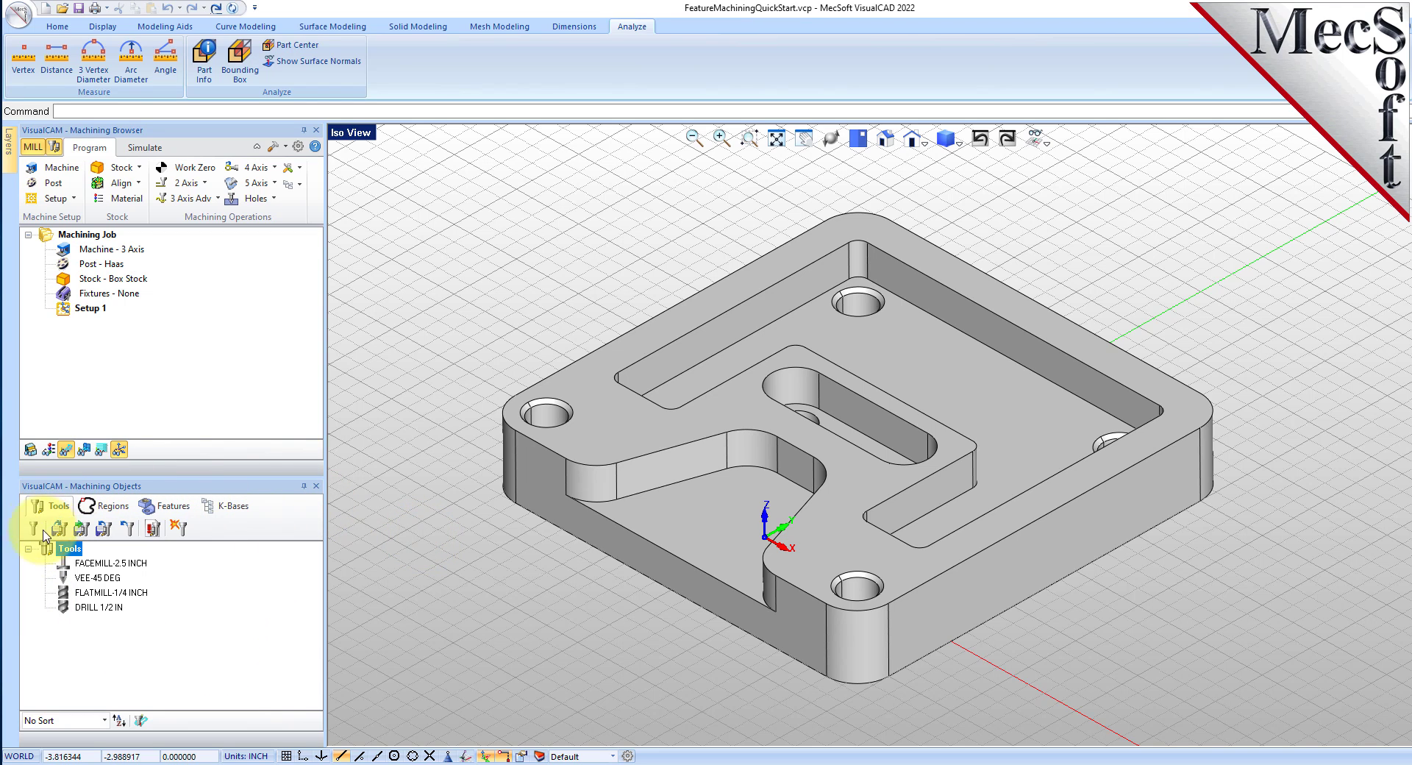
Display the Features list in the Machining Objects browser and enlarge that browser's height.
left_click(180, 506)
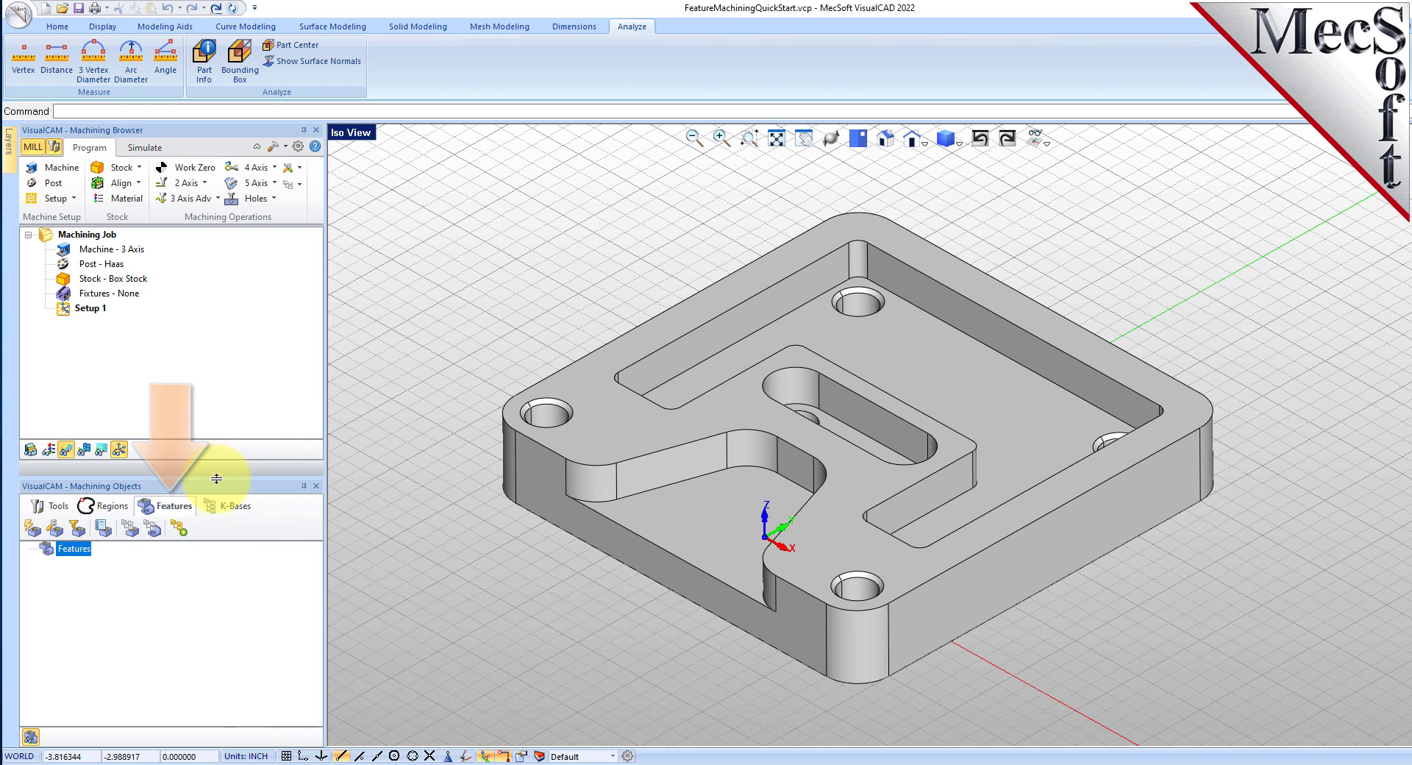
left_click_drag(215, 477, 233, 366)
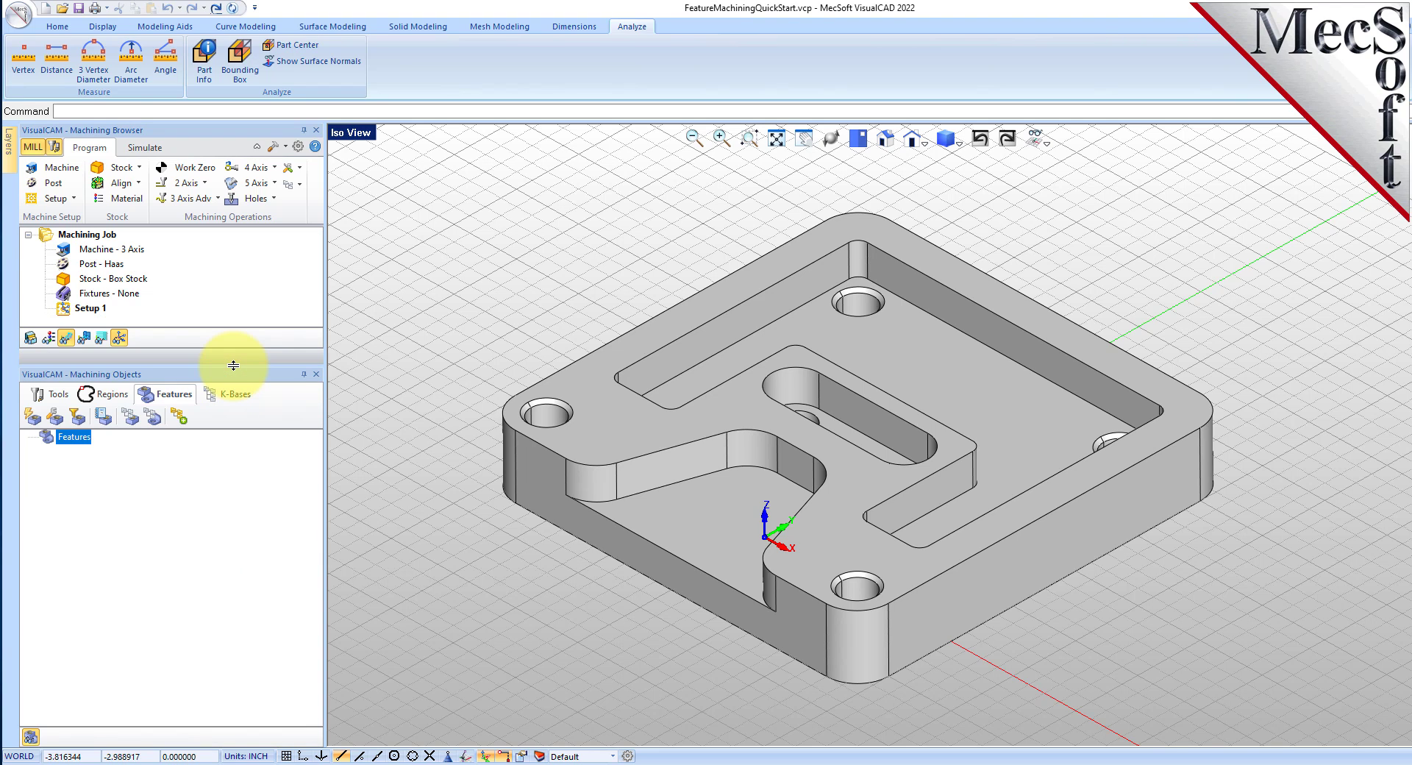
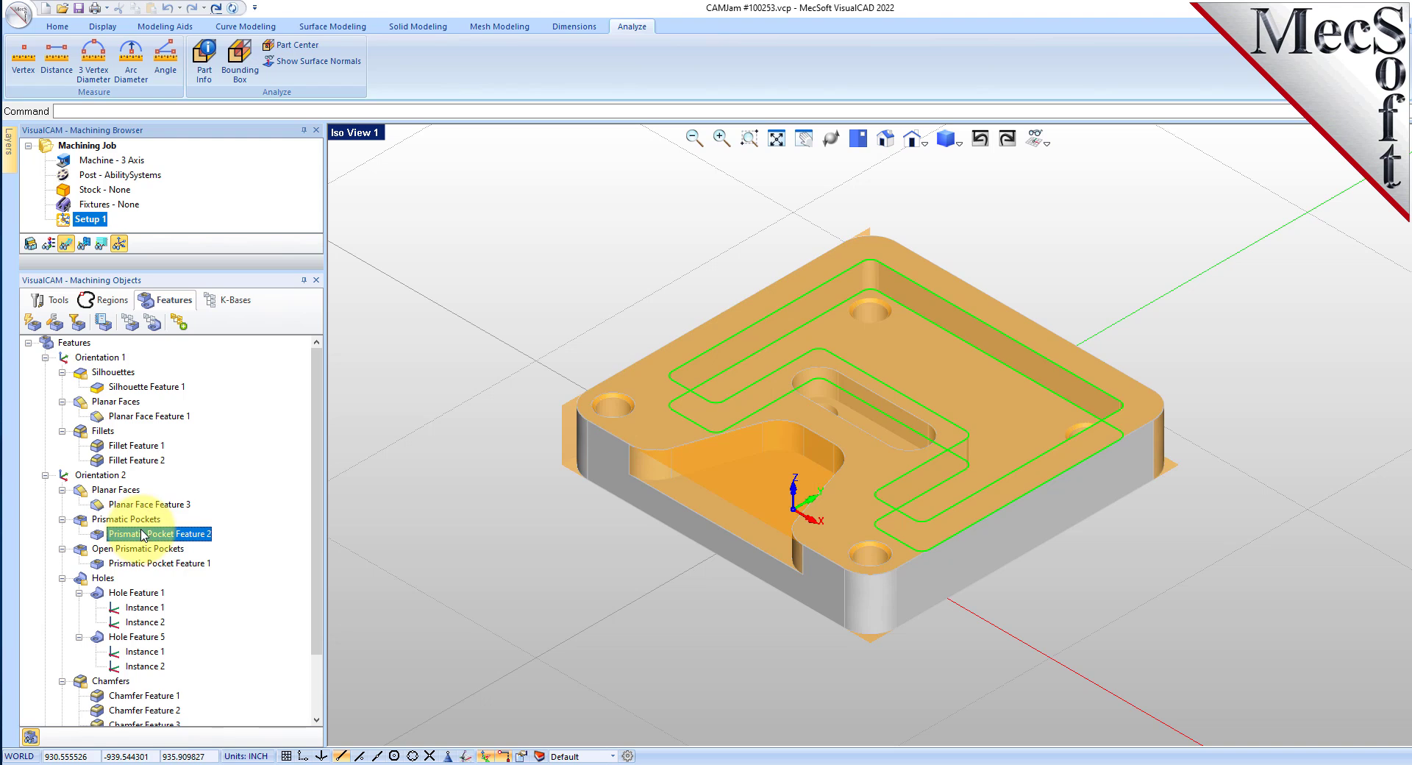
Highlight the Orientation 2 features on the part: Prismatic Pocket Feature 1, Hole Feature 1, Chamfer Feature 1 and Prismatic Slot Feature 1.
left_click(147, 563)
scroll(243, 452, "down", 1)
scroll(245, 454, "down", 1)
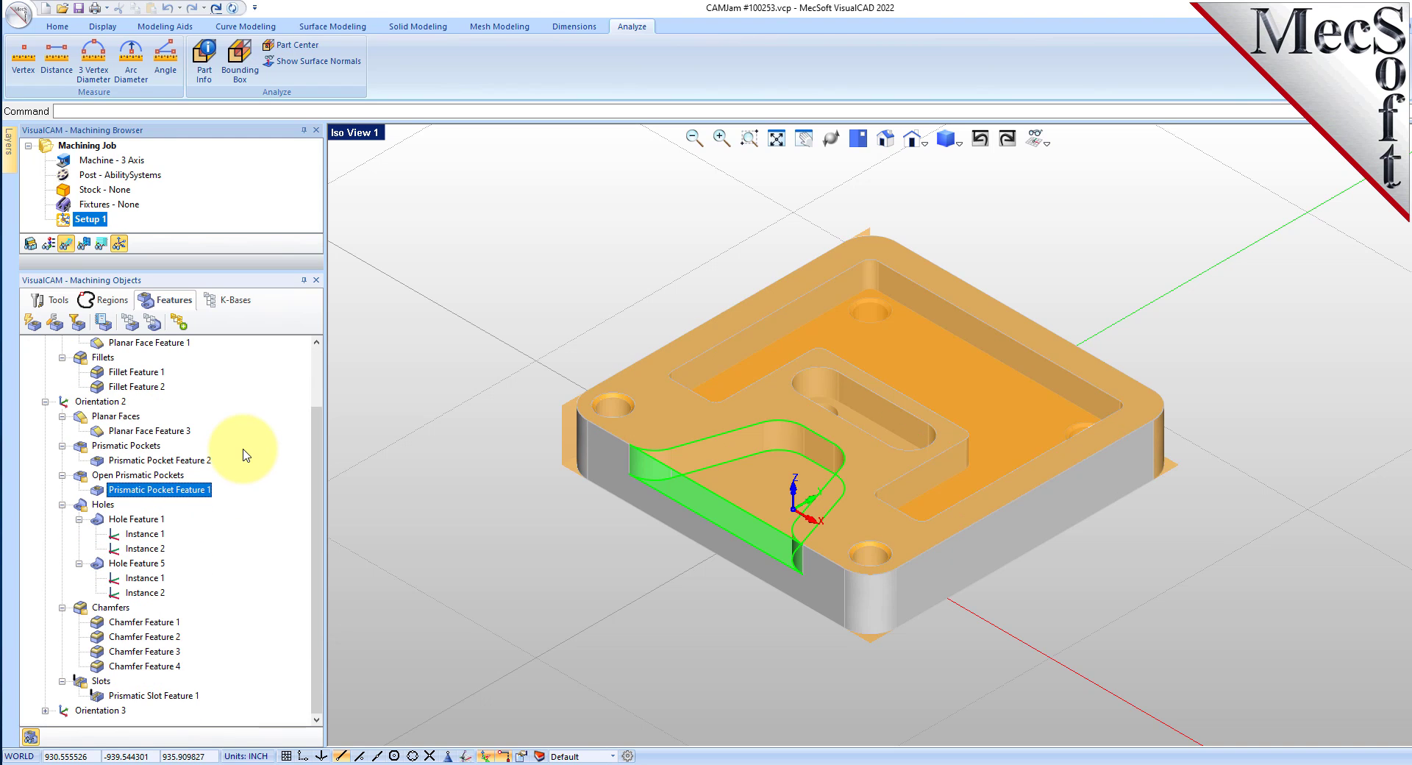
left_click(136, 519)
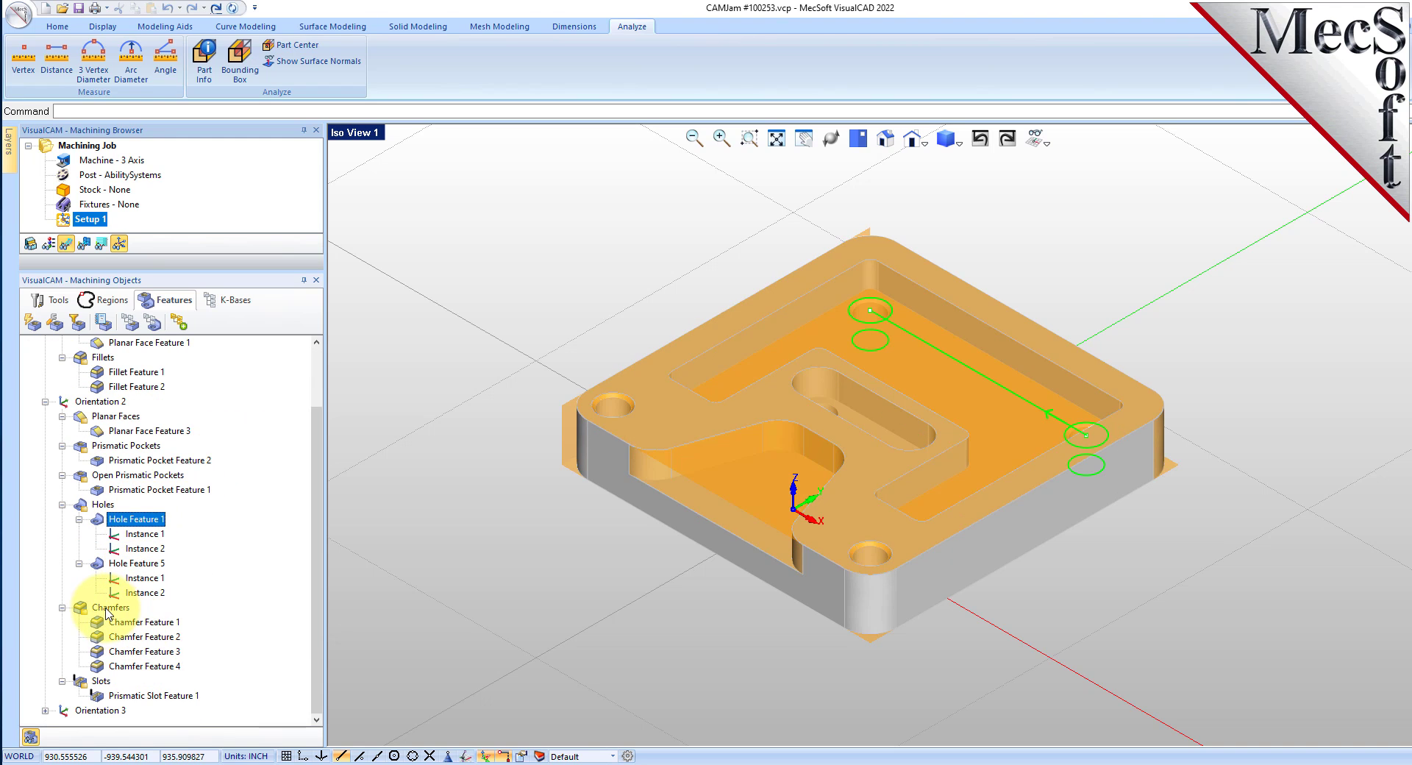
left_click(140, 622)
left_click(151, 695)
scroll(220, 471, "up", 2)
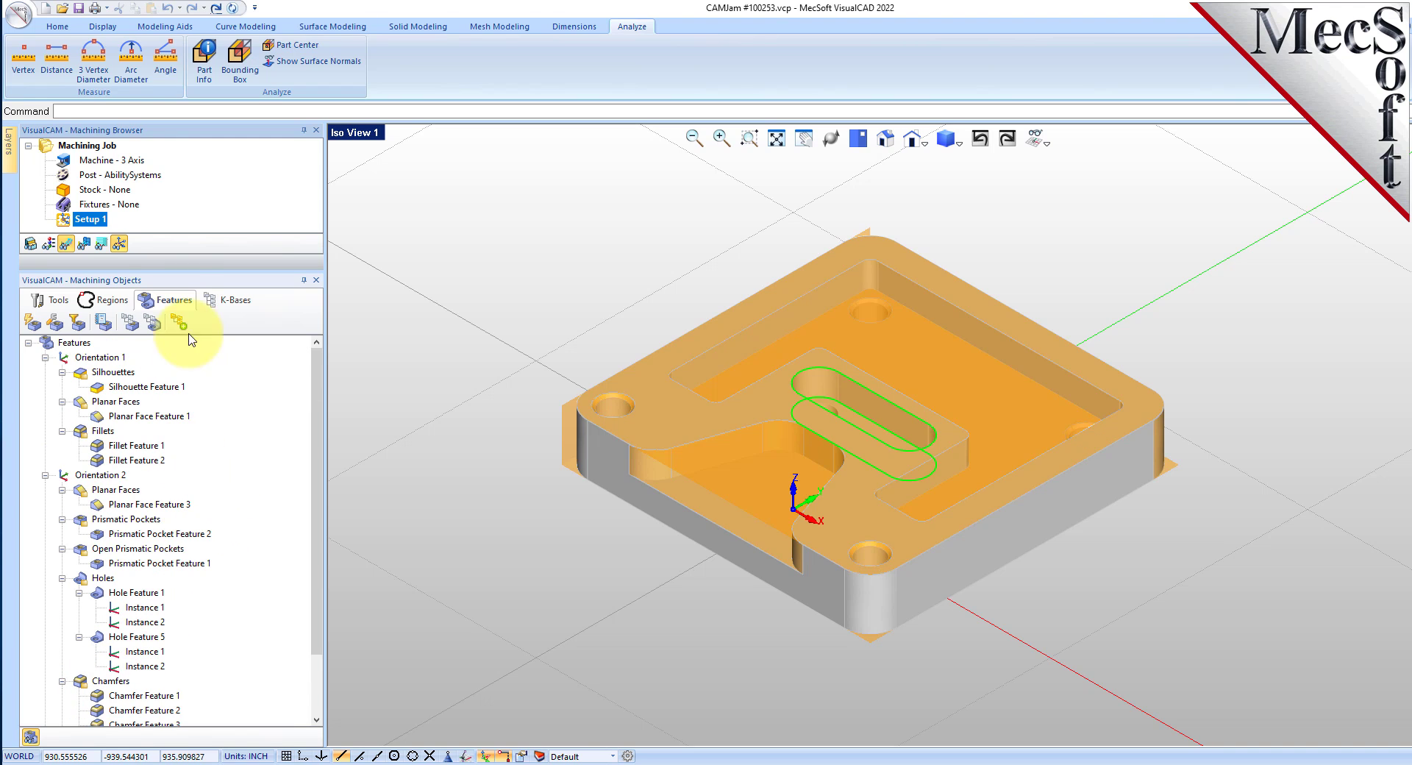
Give the Machining Browser more height and highlight the Orientation 1 silhouettes, Silhouette Feature 1 and Planar Face Feature 1 on the part.
left_click_drag(179, 264, 186, 446)
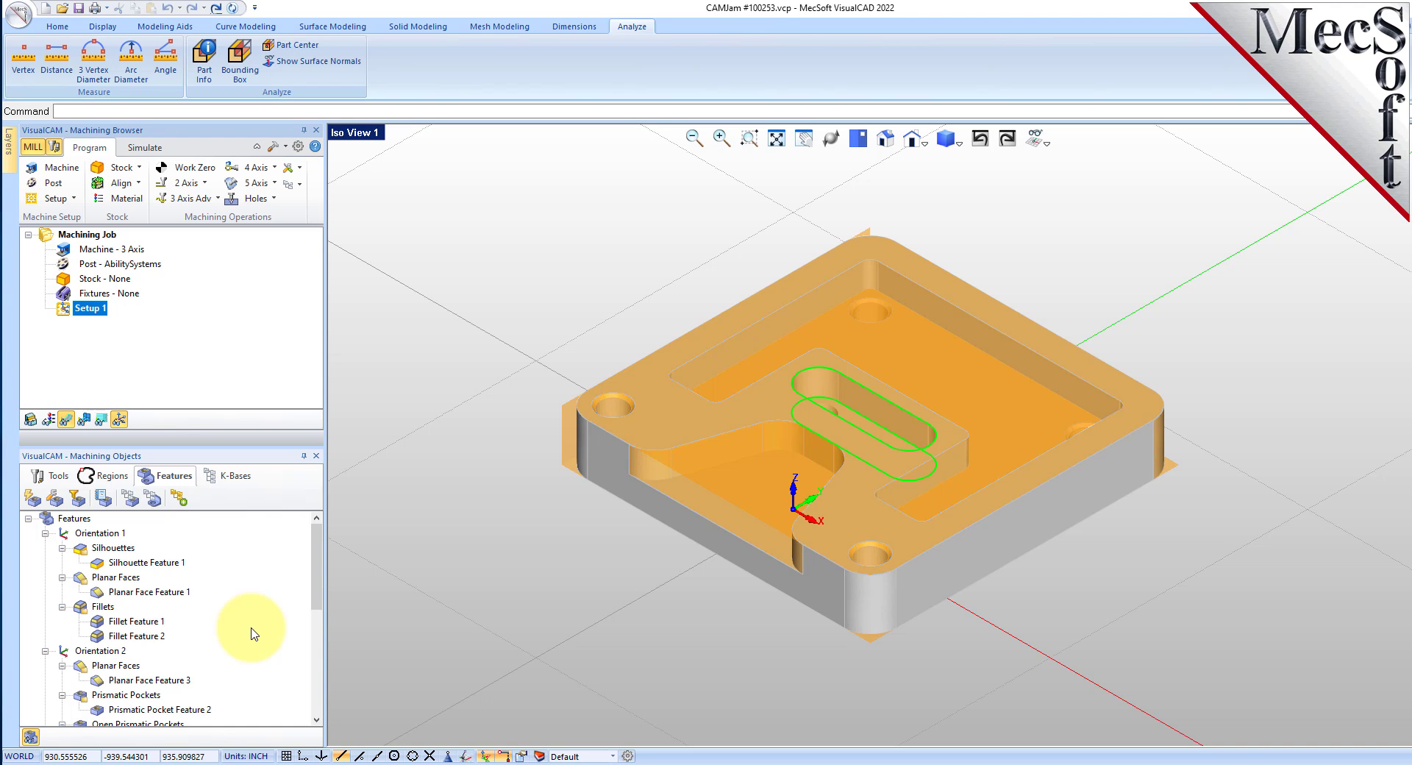
left_click(120, 553)
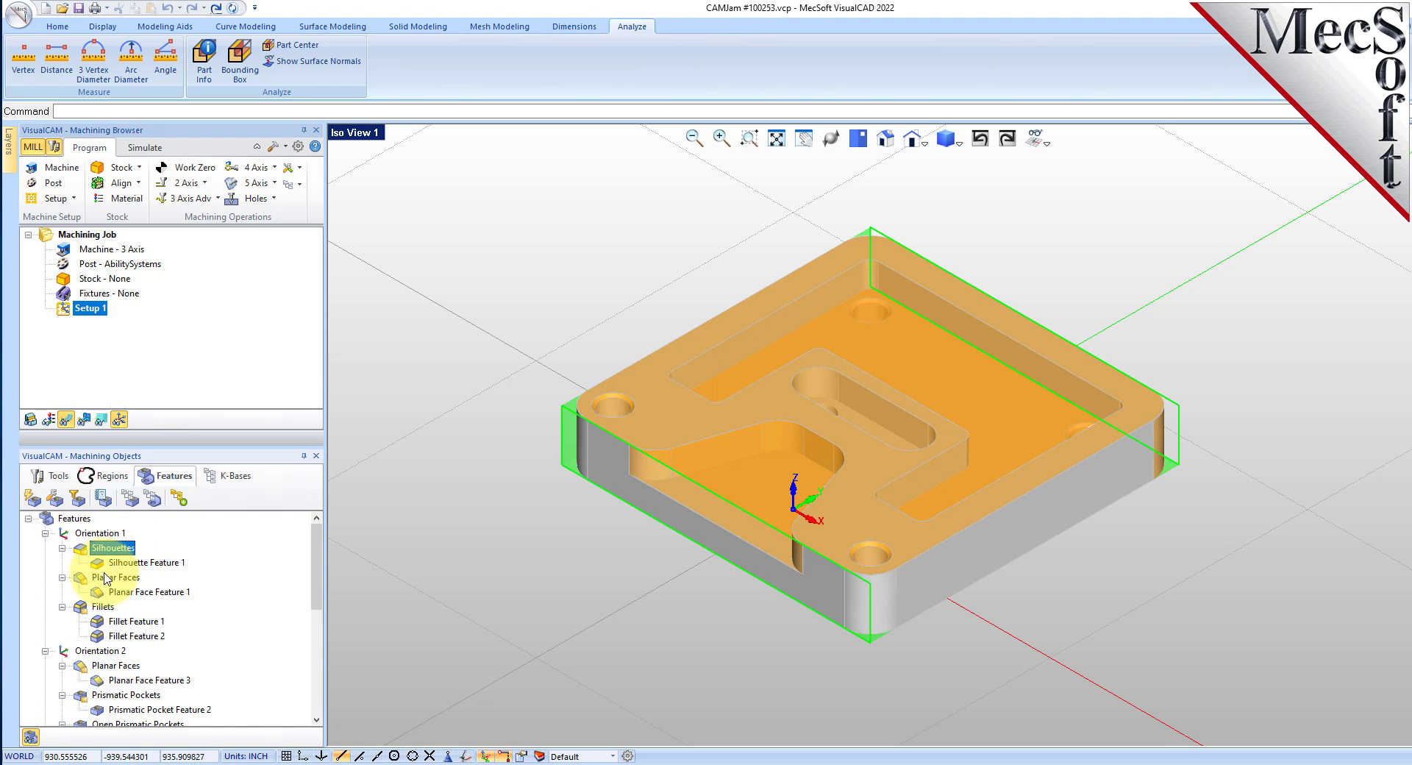
left_click(131, 563)
left_click(143, 592)
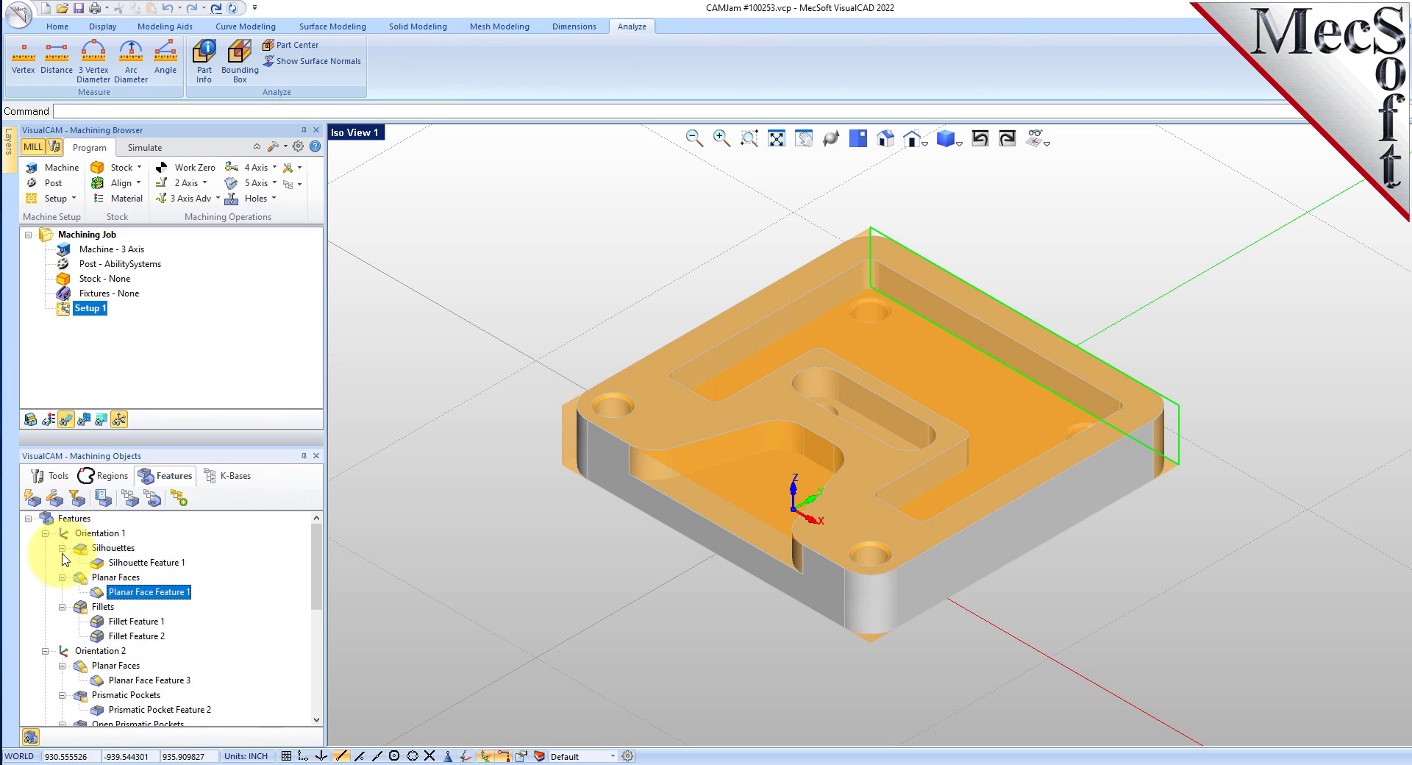
left_click(72, 519)
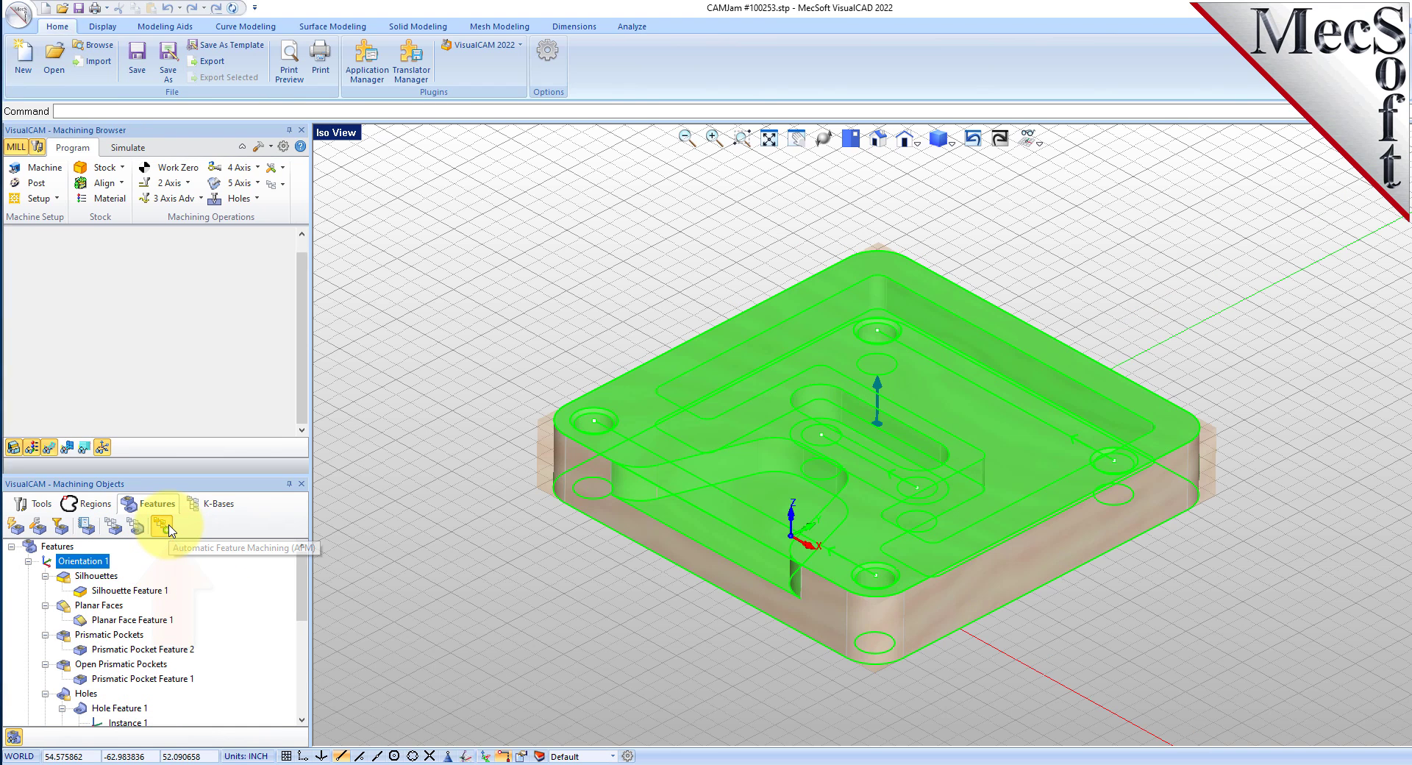
Run Automatic Feature Machining on the features of Orientation 1 to generate the machining operations in Setup 1.
left_click(163, 527)
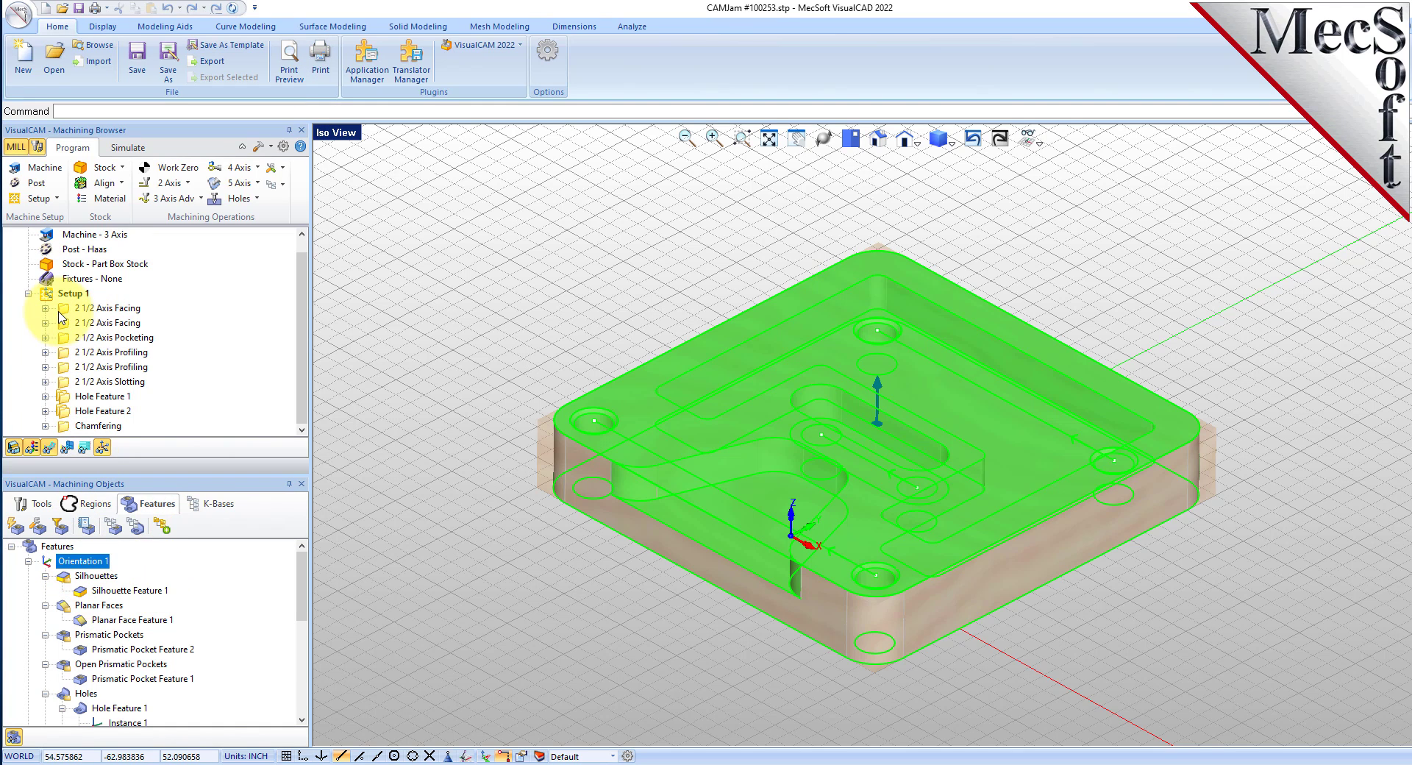
Delete all machining operations from Setup 1, and rerun Automatic Feature Machining on the Orientation 1 features.
left_click(96, 308)
left_click(114, 337, "shift")
key("Delete")
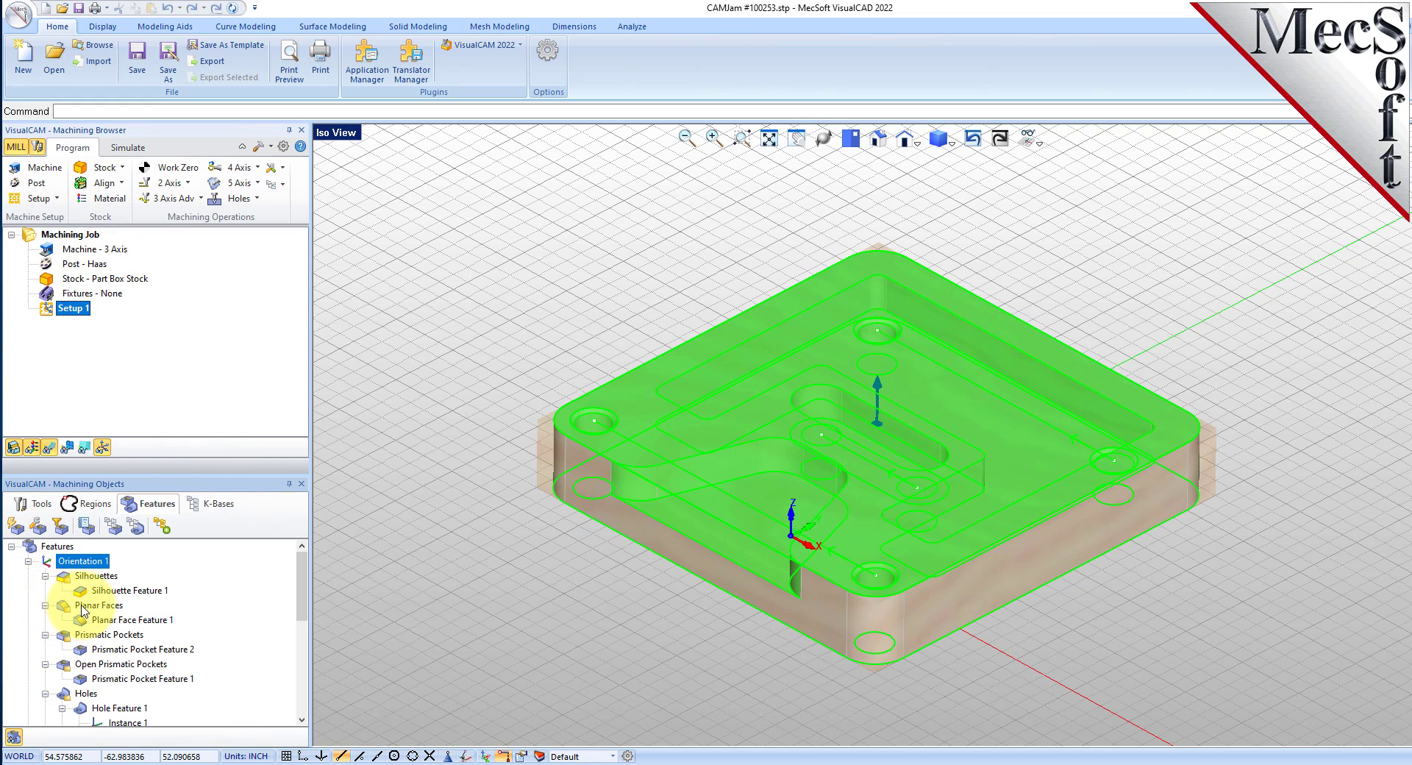
left_click(58, 546)
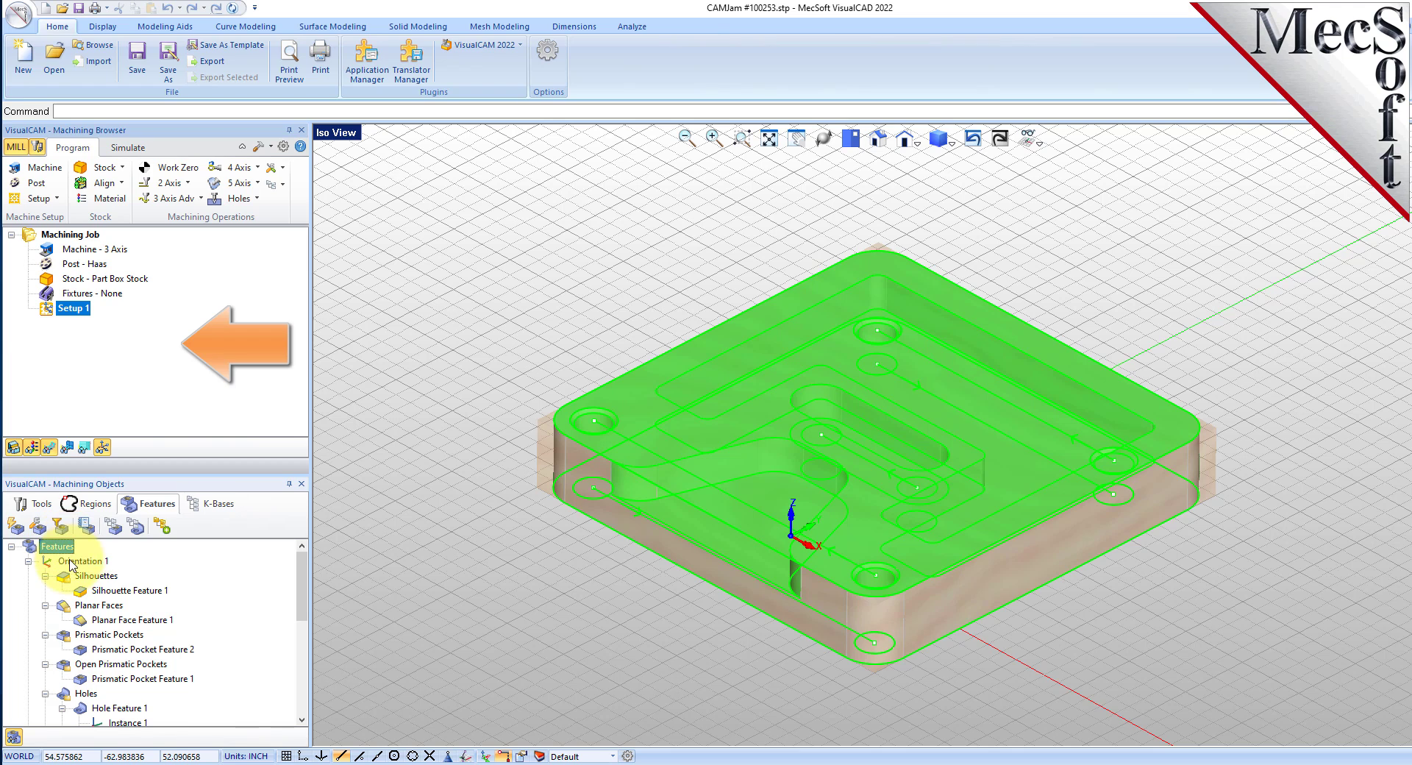
left_click(74, 561)
left_click(165, 528)
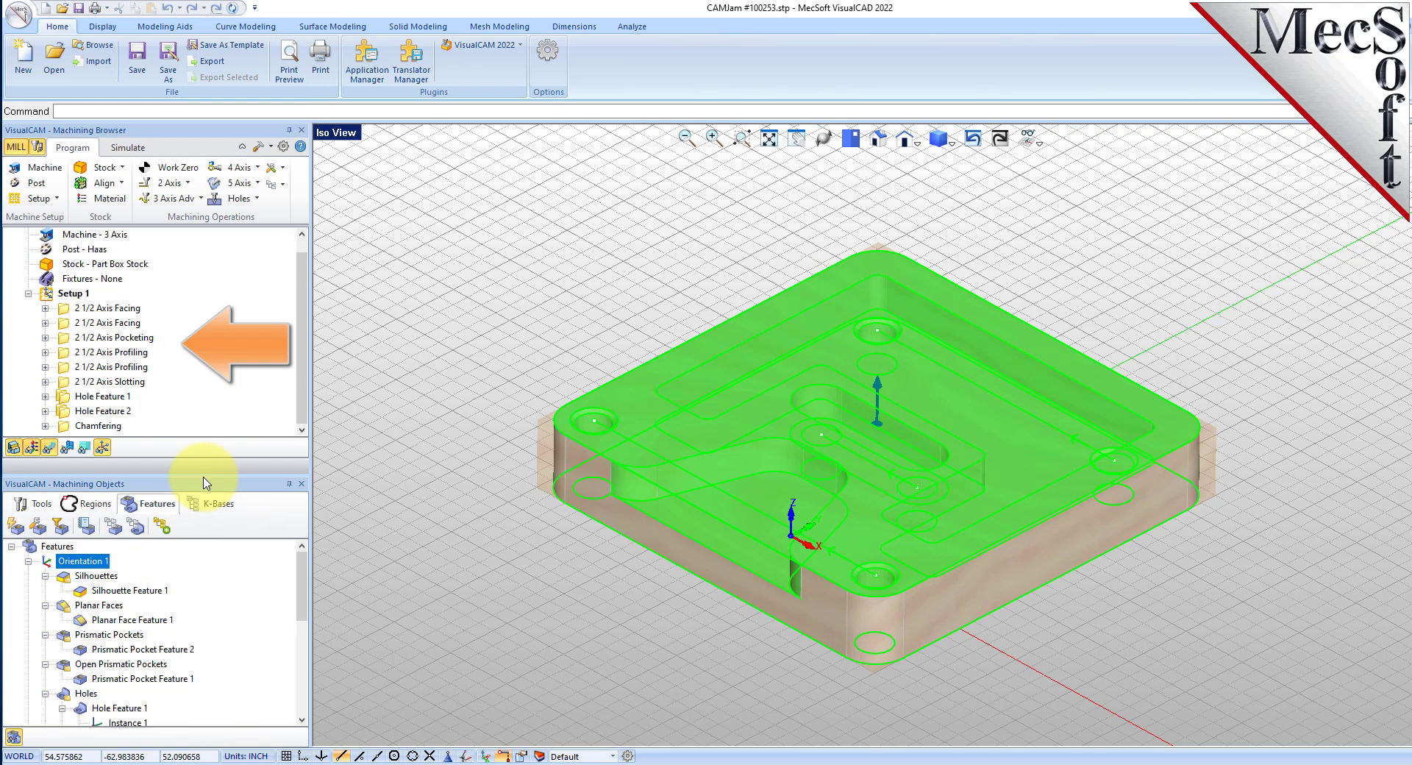
Give the Machining Browser more height and show the toolpaths of the 2 1/2 Axis Facing, Pocketing and Profiling operations.
left_click_drag(205, 478, 204, 535)
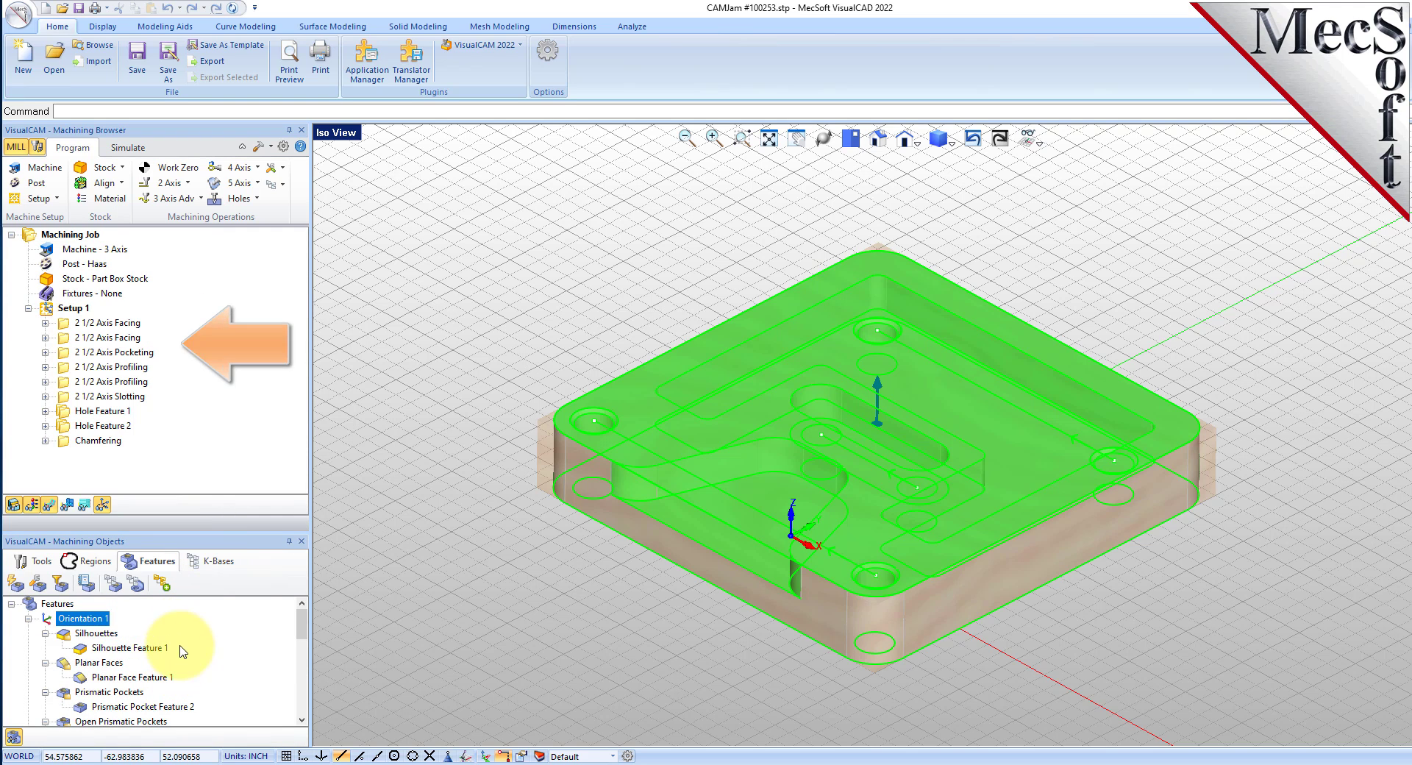
left_click(77, 324)
left_click(74, 337)
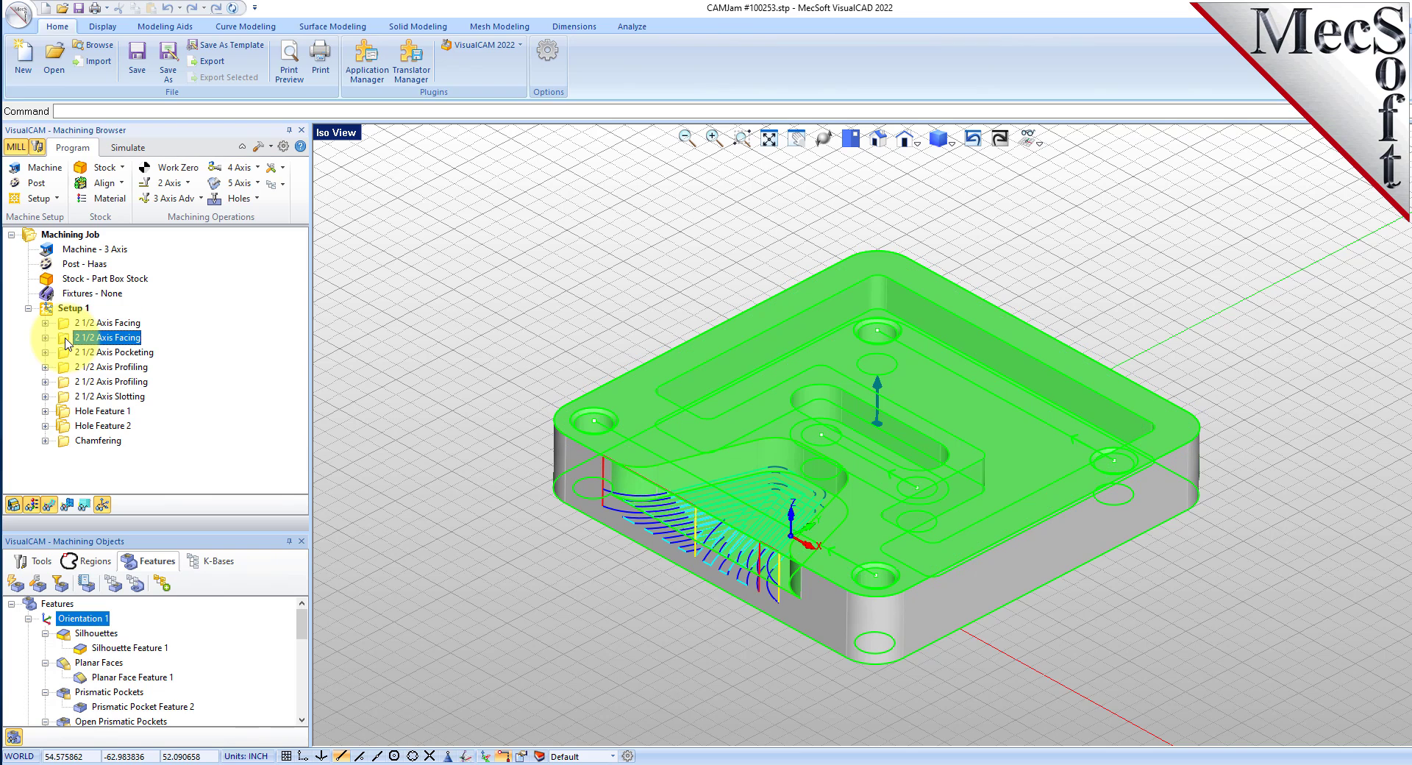
left_click(69, 352)
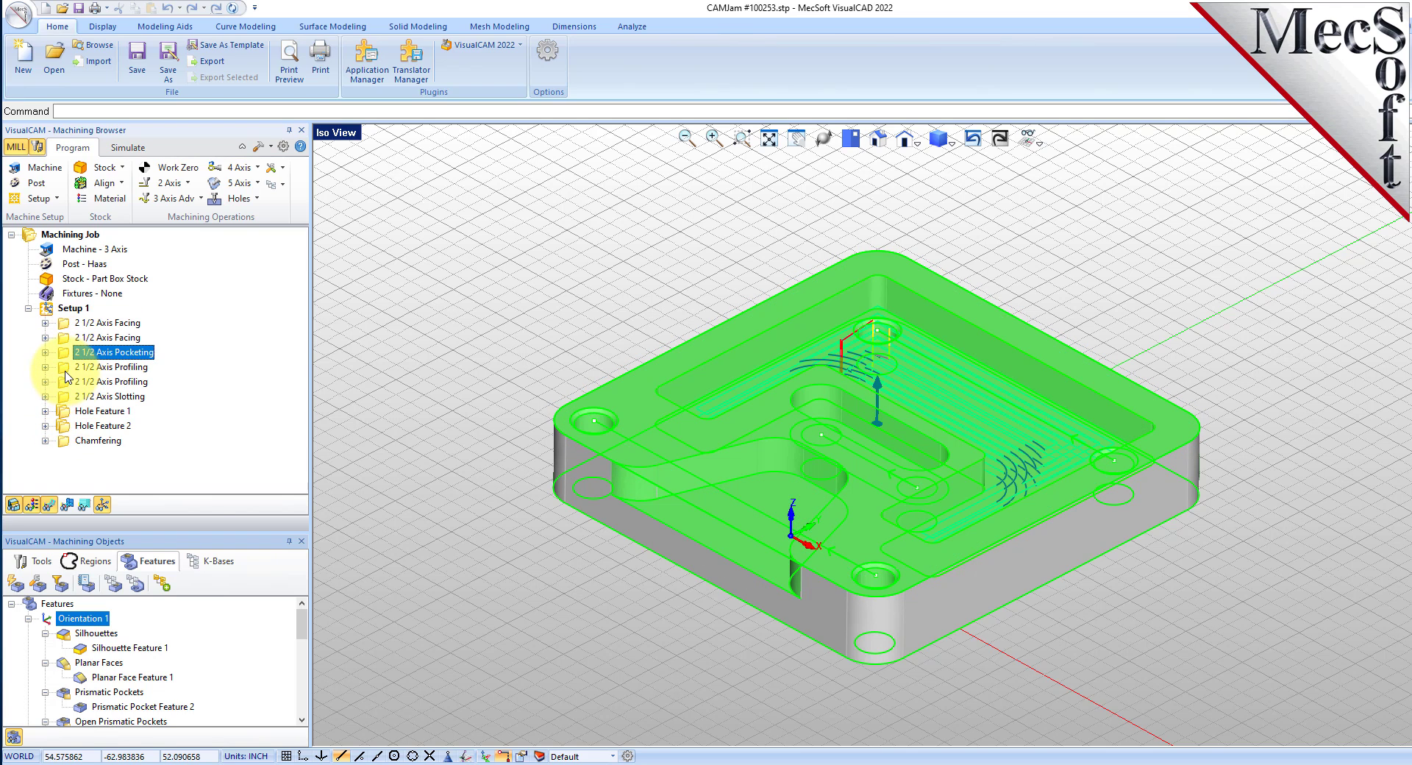
left_click(69, 367)
left_click(71, 383)
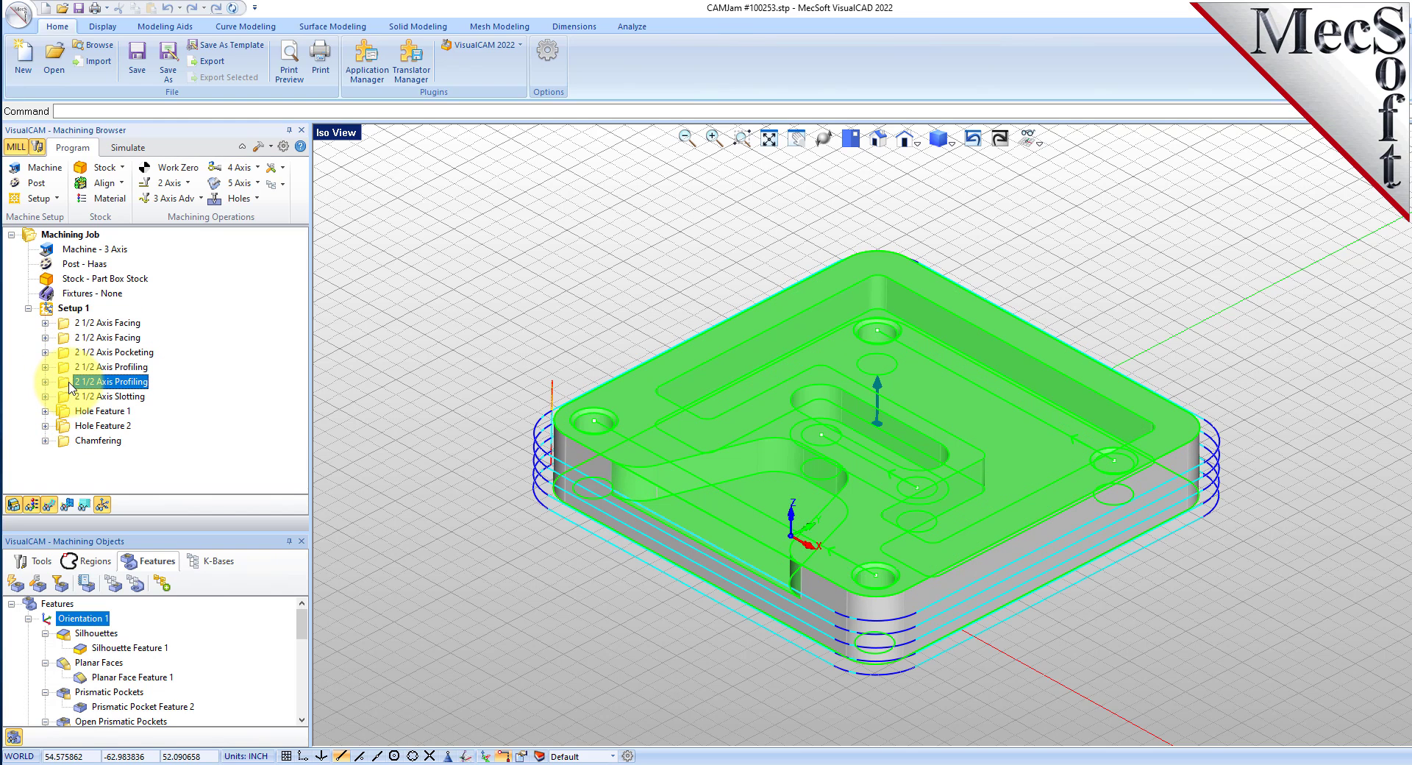
Show the toolpaths of the 2 1/2 Axis Slotting, hole feature and Chamfering operations, and of the first 2 1/2 Axis Facing operation.
left_click(67, 395)
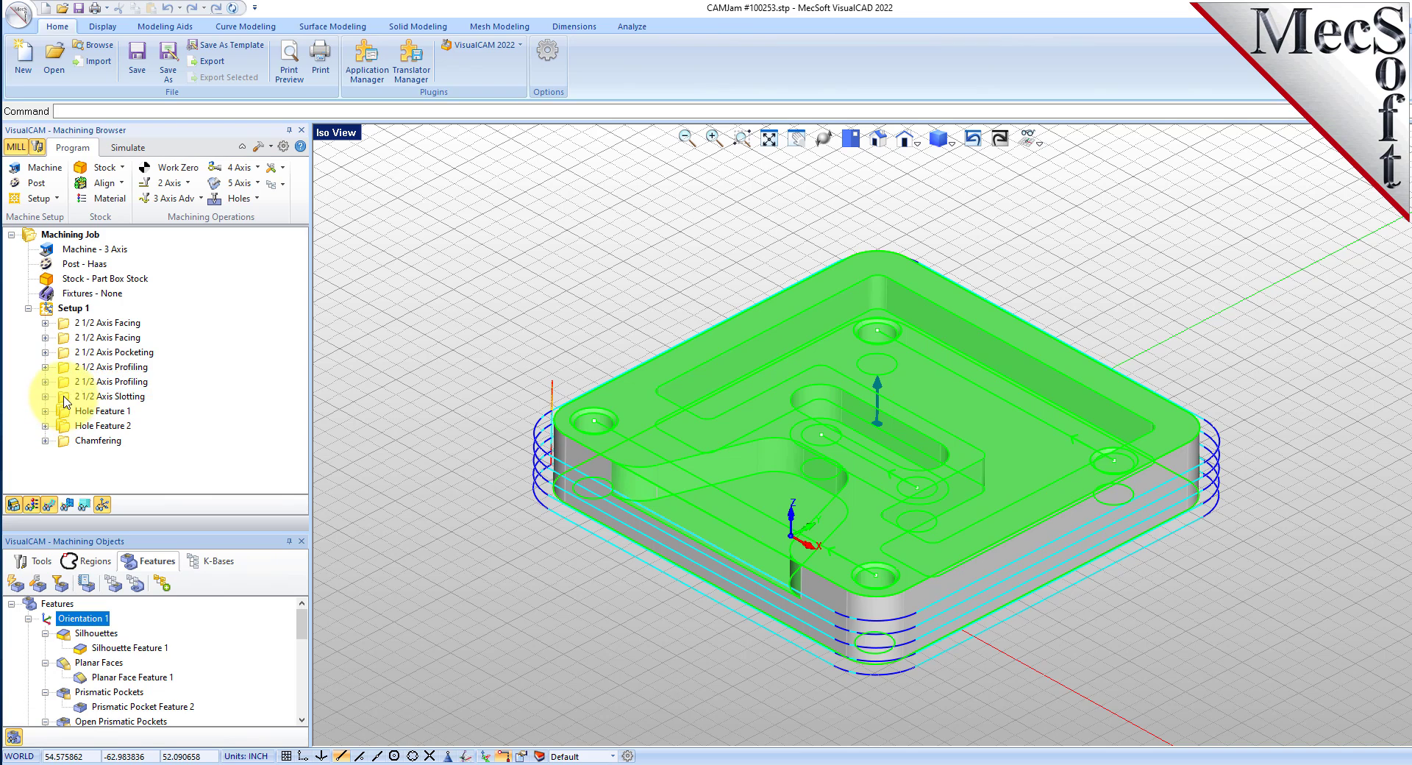
left_click(111, 693)
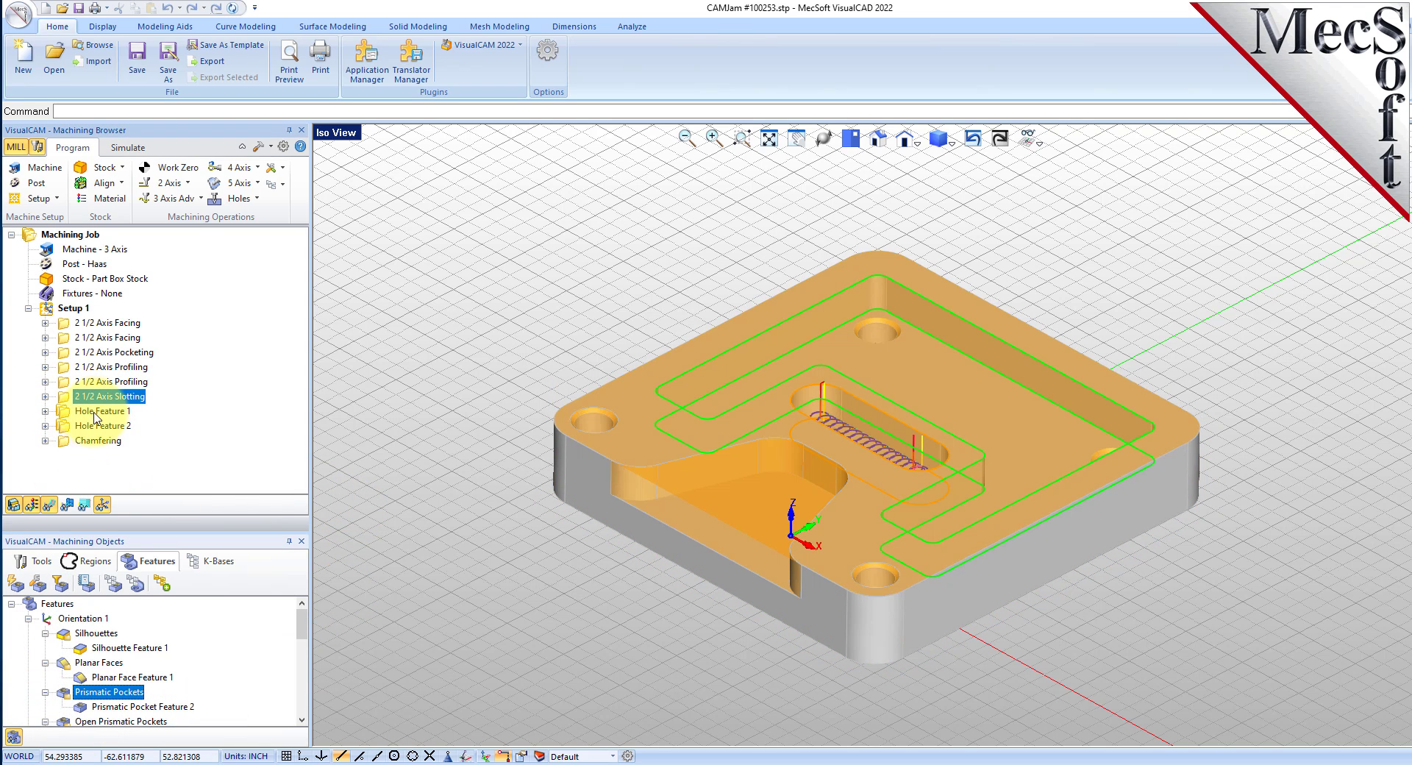
left_click(68, 412)
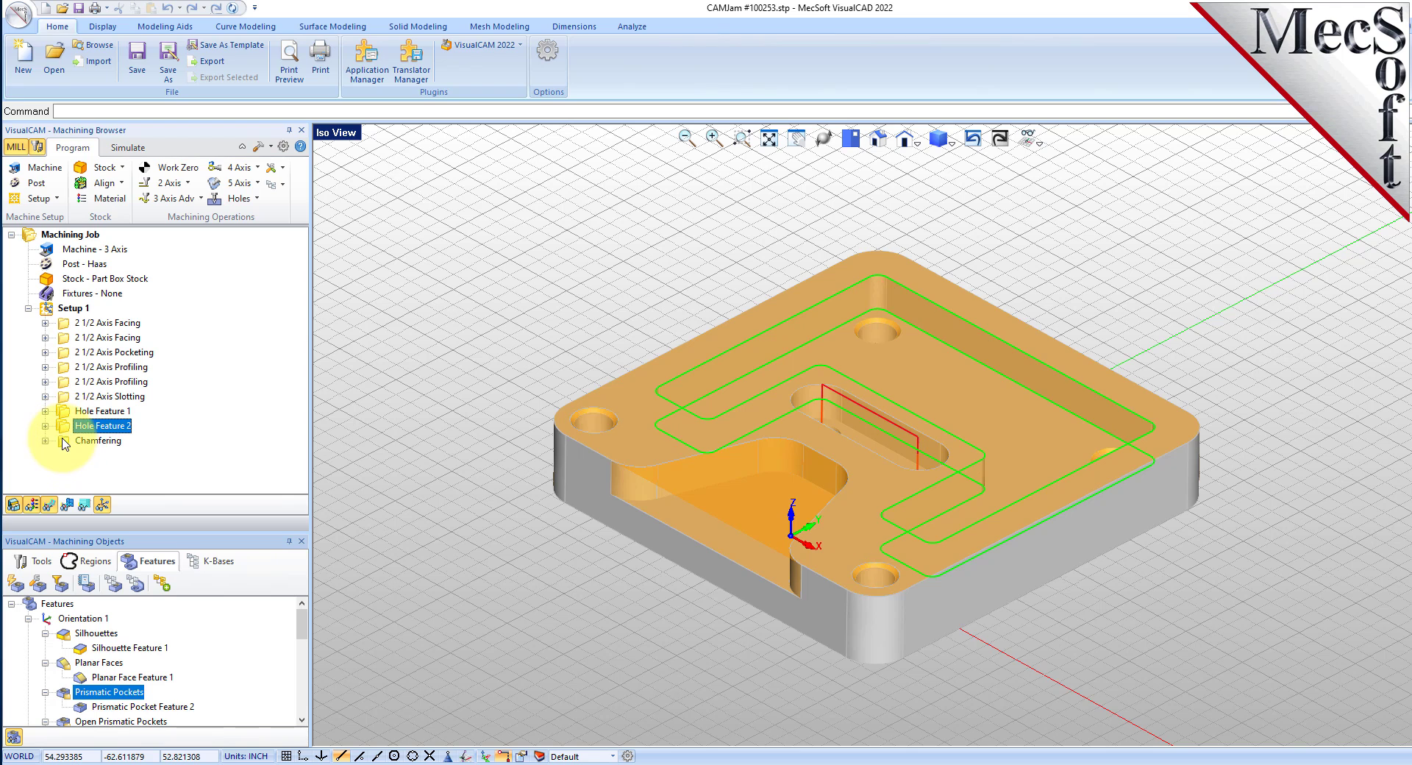
left_click(64, 441)
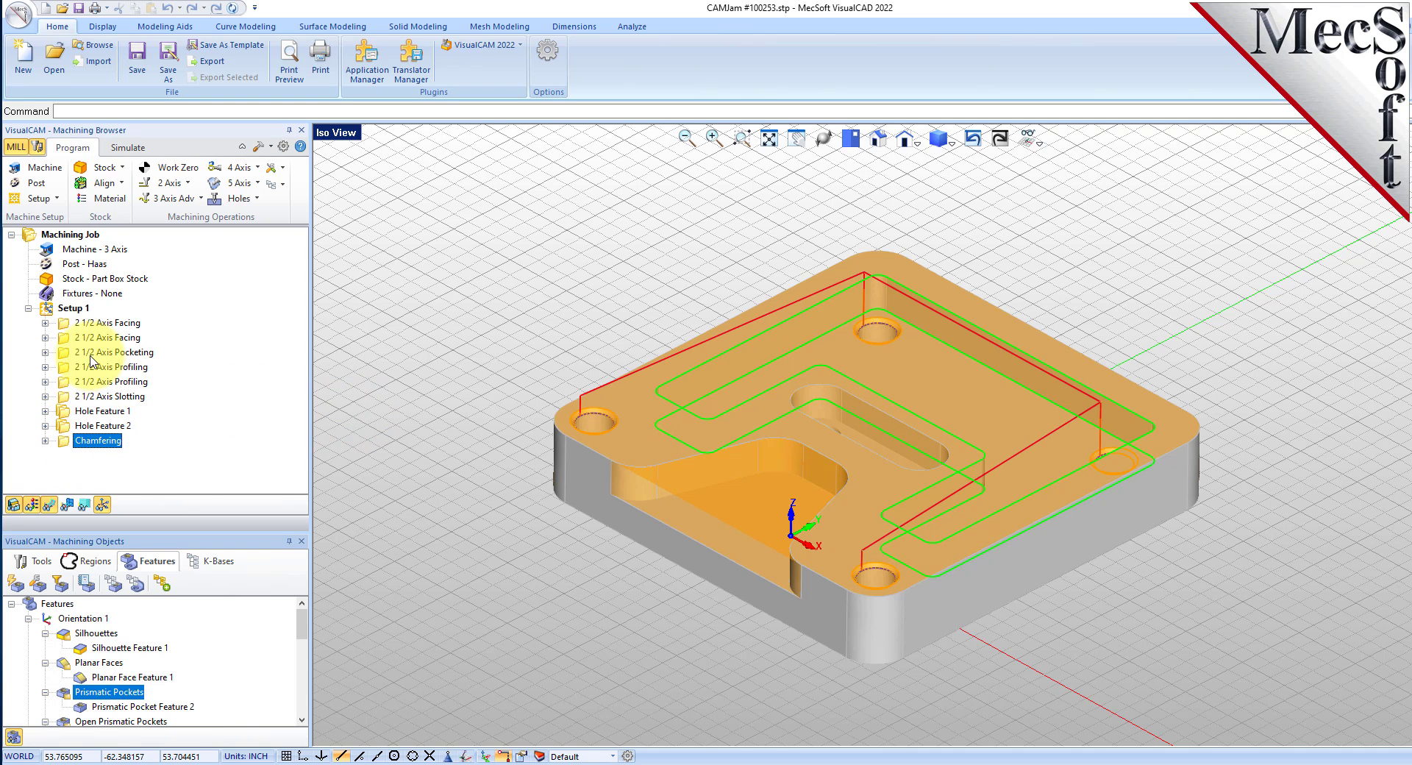
left_click(67, 323)
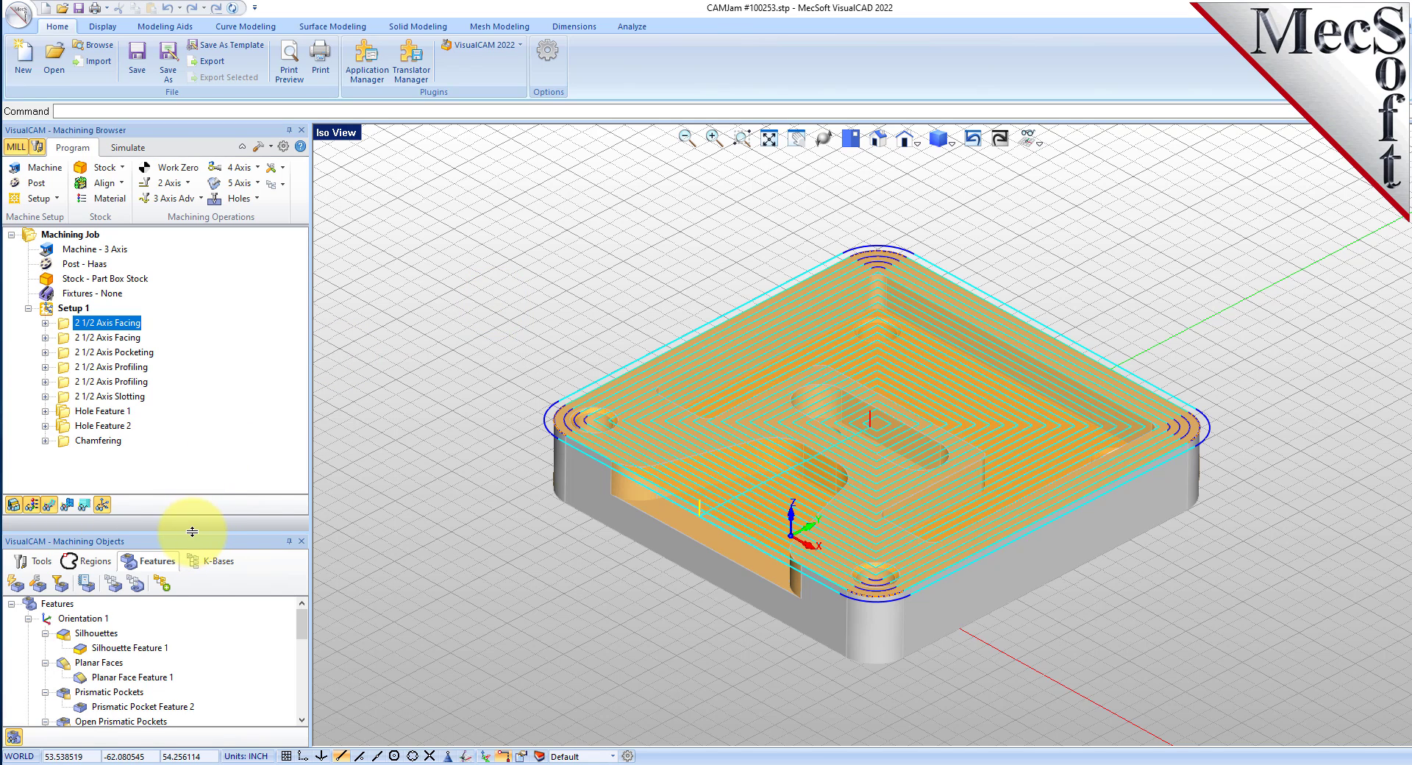
Delete Setup 1 with all its machining operations, and clear every detected feature from the Features list.
left_click_drag(192, 531, 192, 494)
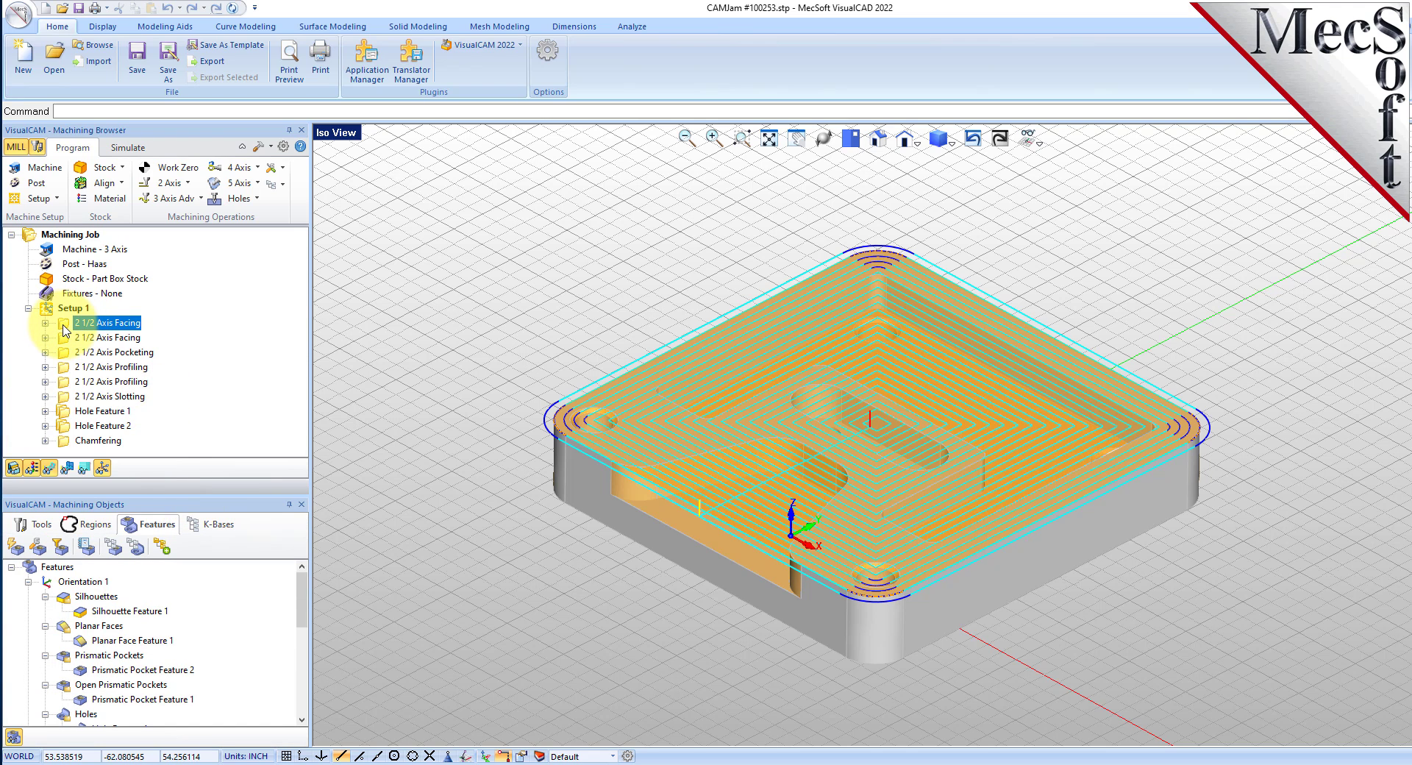
key("Delete")
key("Delete")
key("Delete")
key("Delete")
key("Delete")
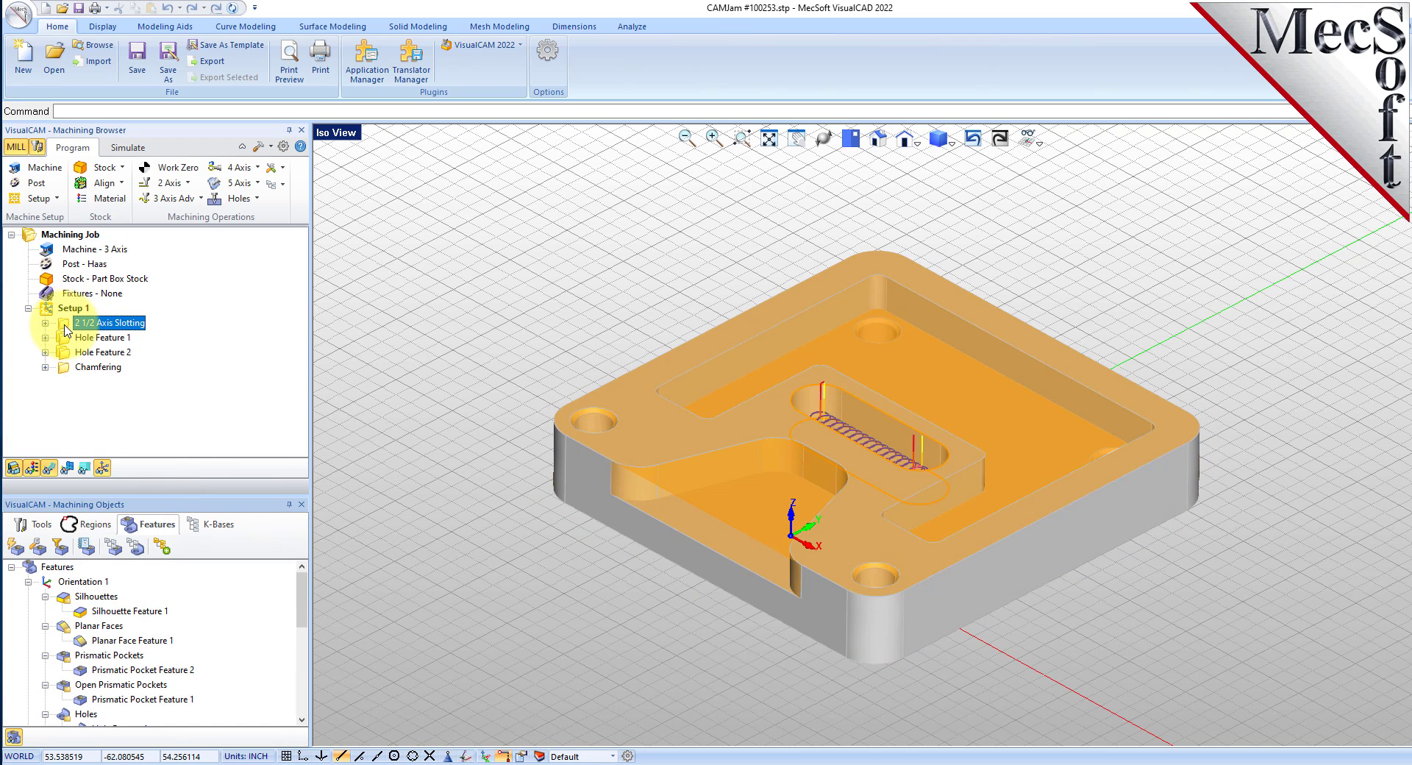
key("Delete")
key("Delete")
key("Delete")
key("Delete")
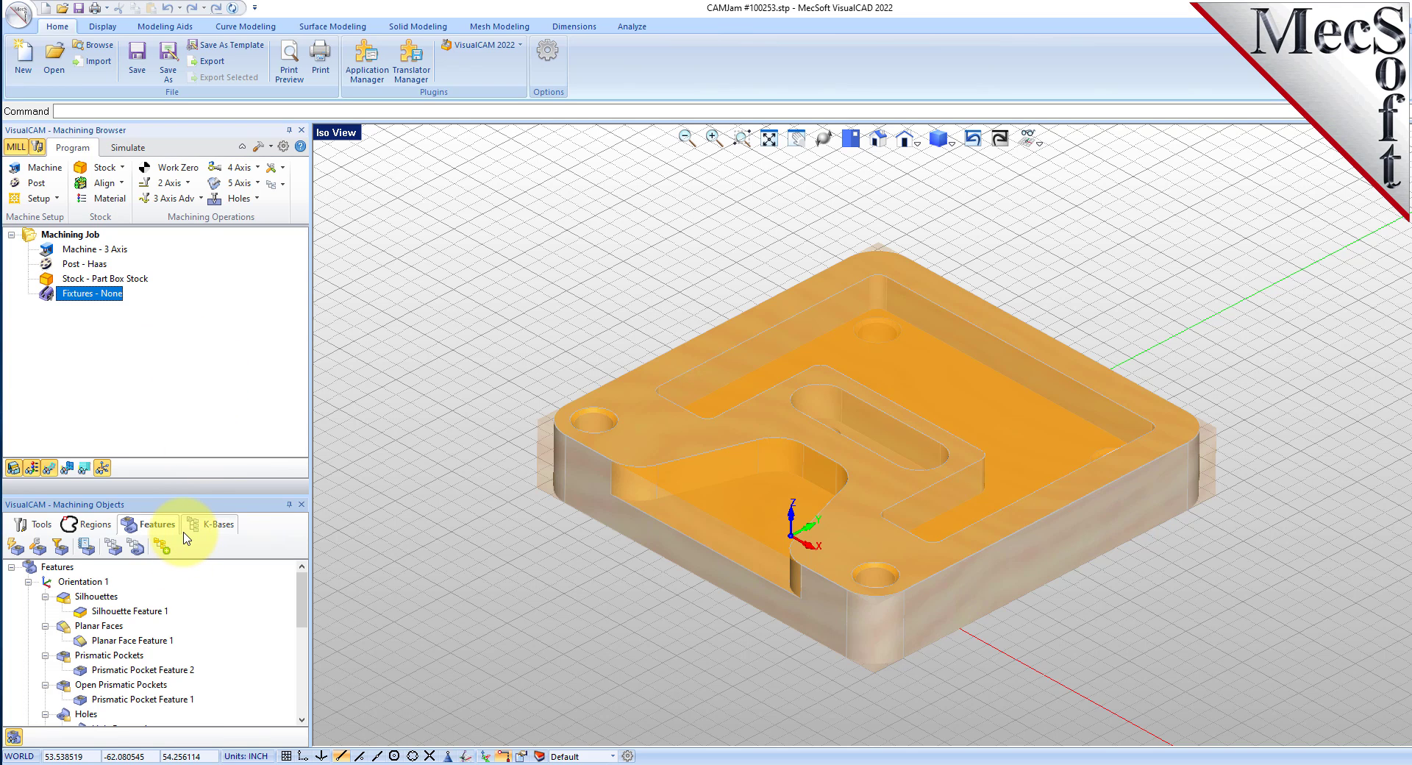
left_click(88, 581)
key("Delete")
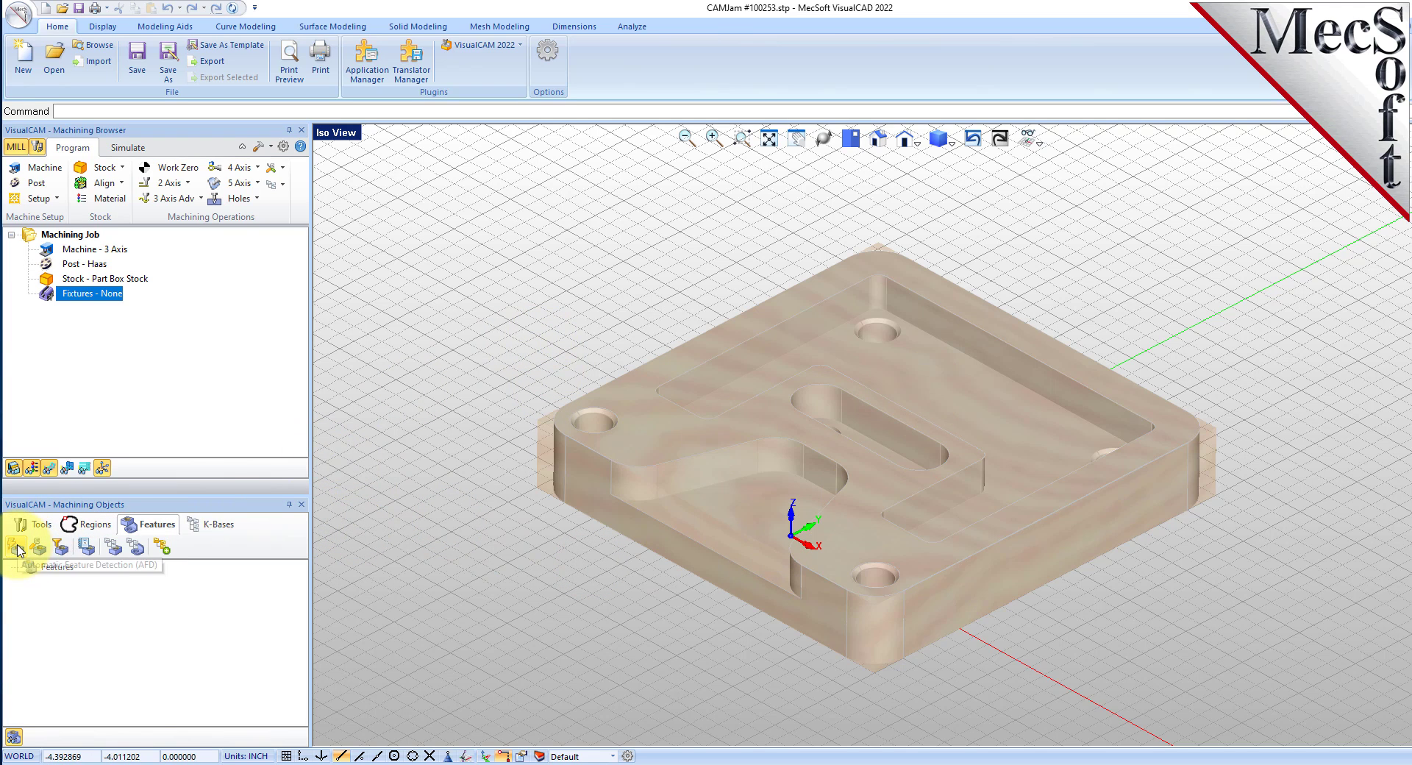
Detect the part's features interactively, using its top planar face as the selected face.
left_click(41, 547)
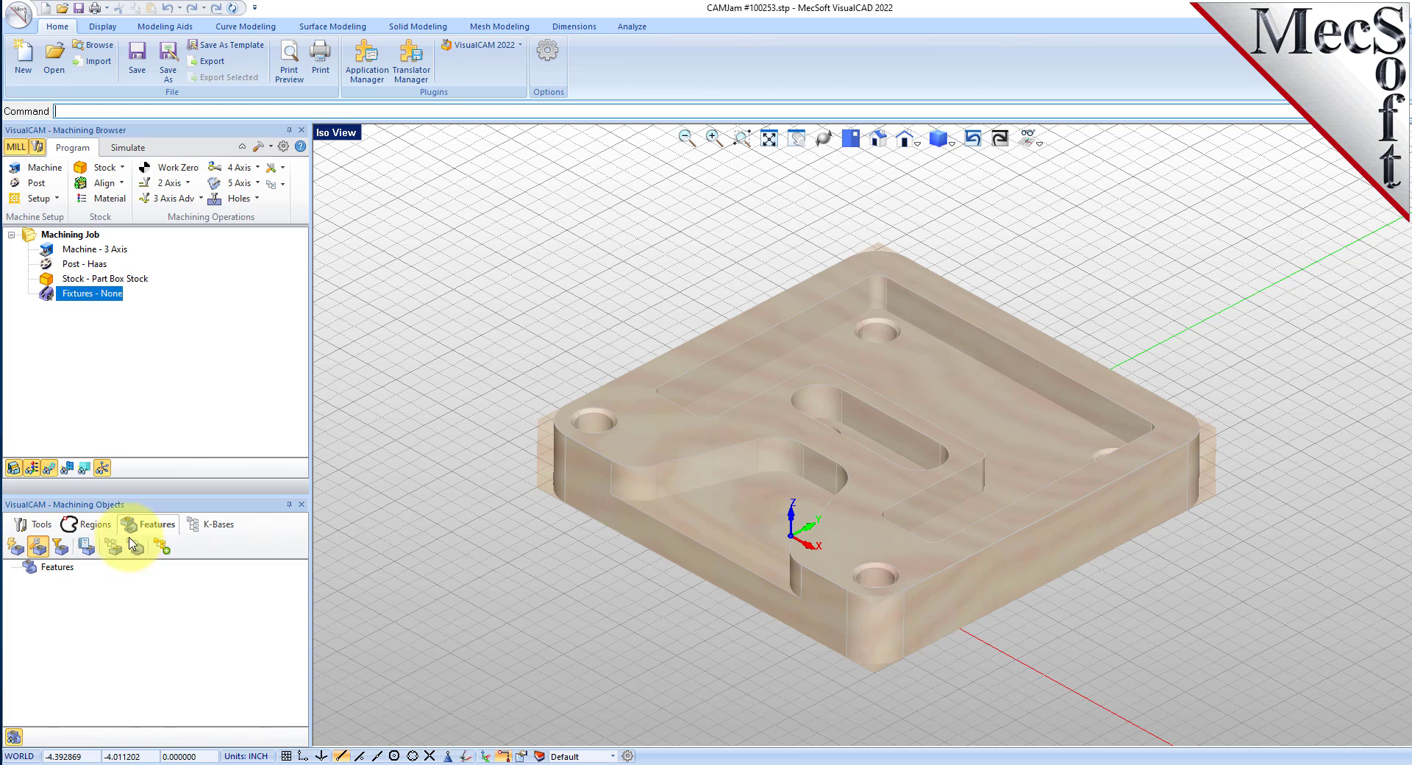
left_click(672, 439)
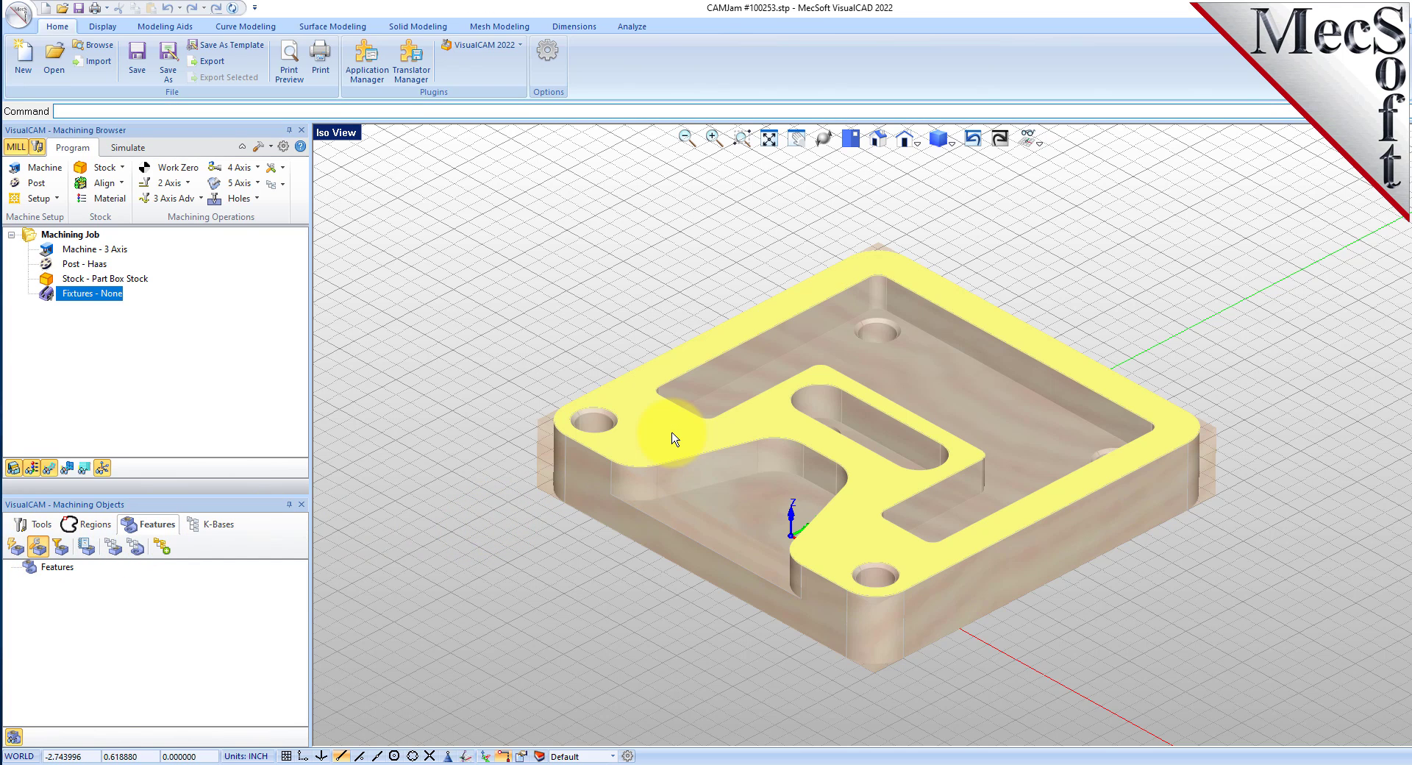
right_click(671, 438)
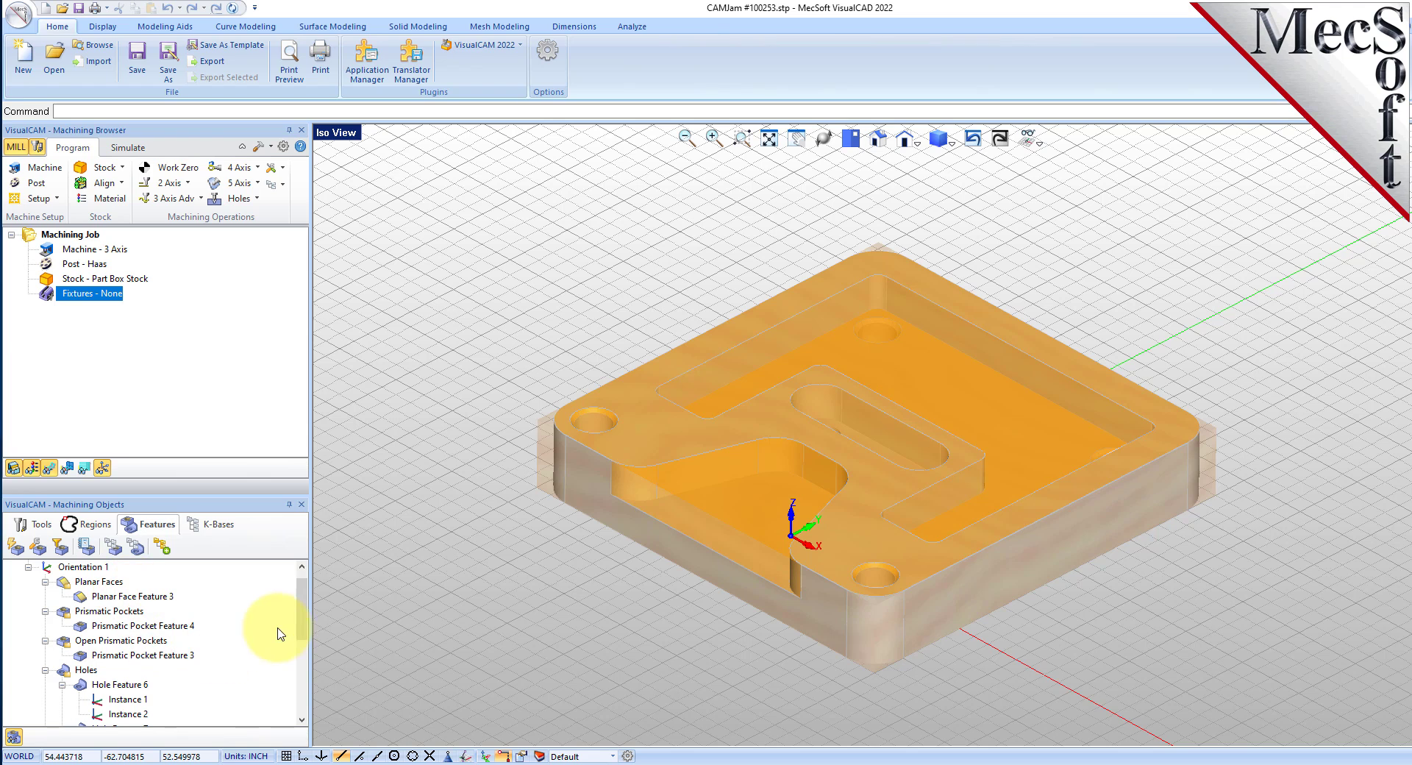
Highlight Planar Face Feature 3, Prismatic Pocket Features 4 and 3, and Hole Feature 6 on the part.
mouse_move(299, 598)
left_mouse_down()
mouse_move(300, 699)
mouse_move(298, 580)
left_mouse_up()
left_click(114, 612)
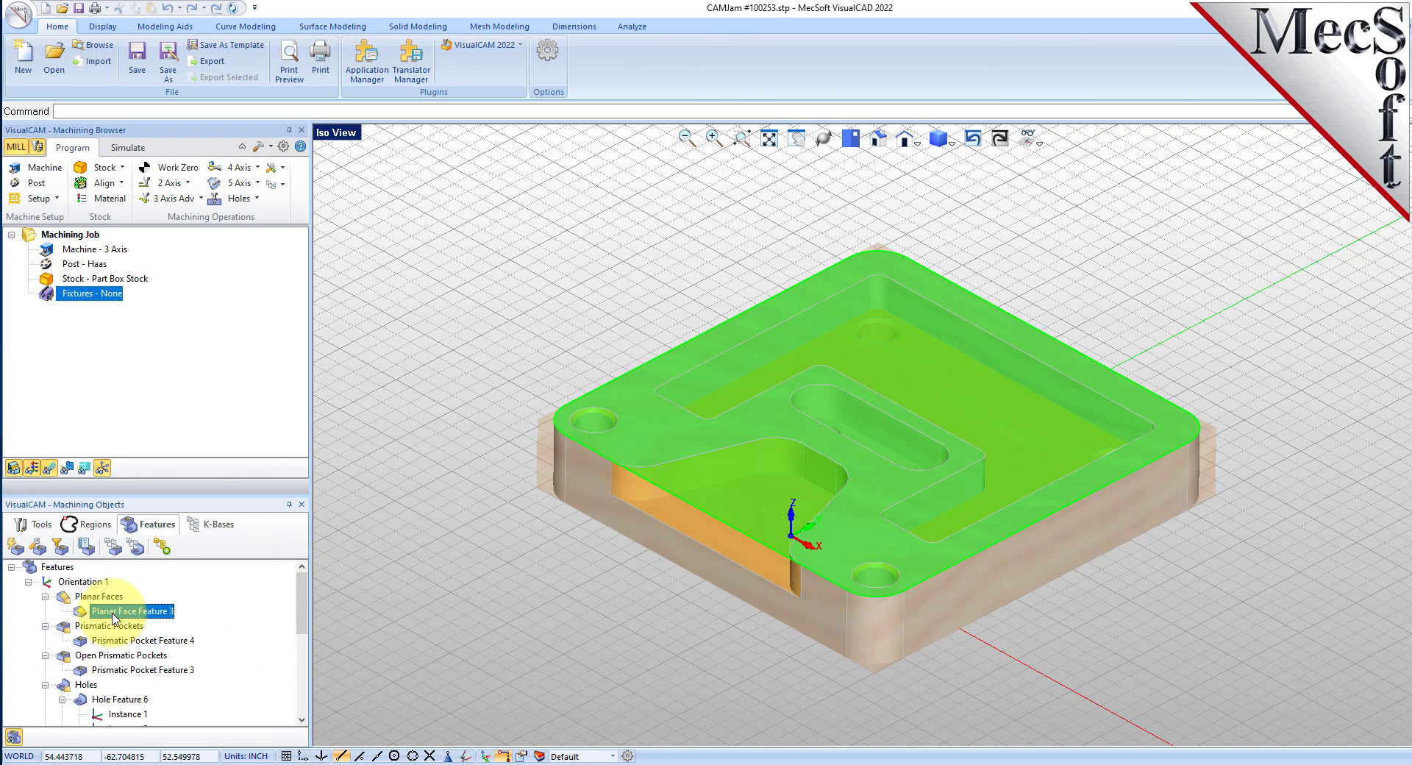
left_click(122, 641)
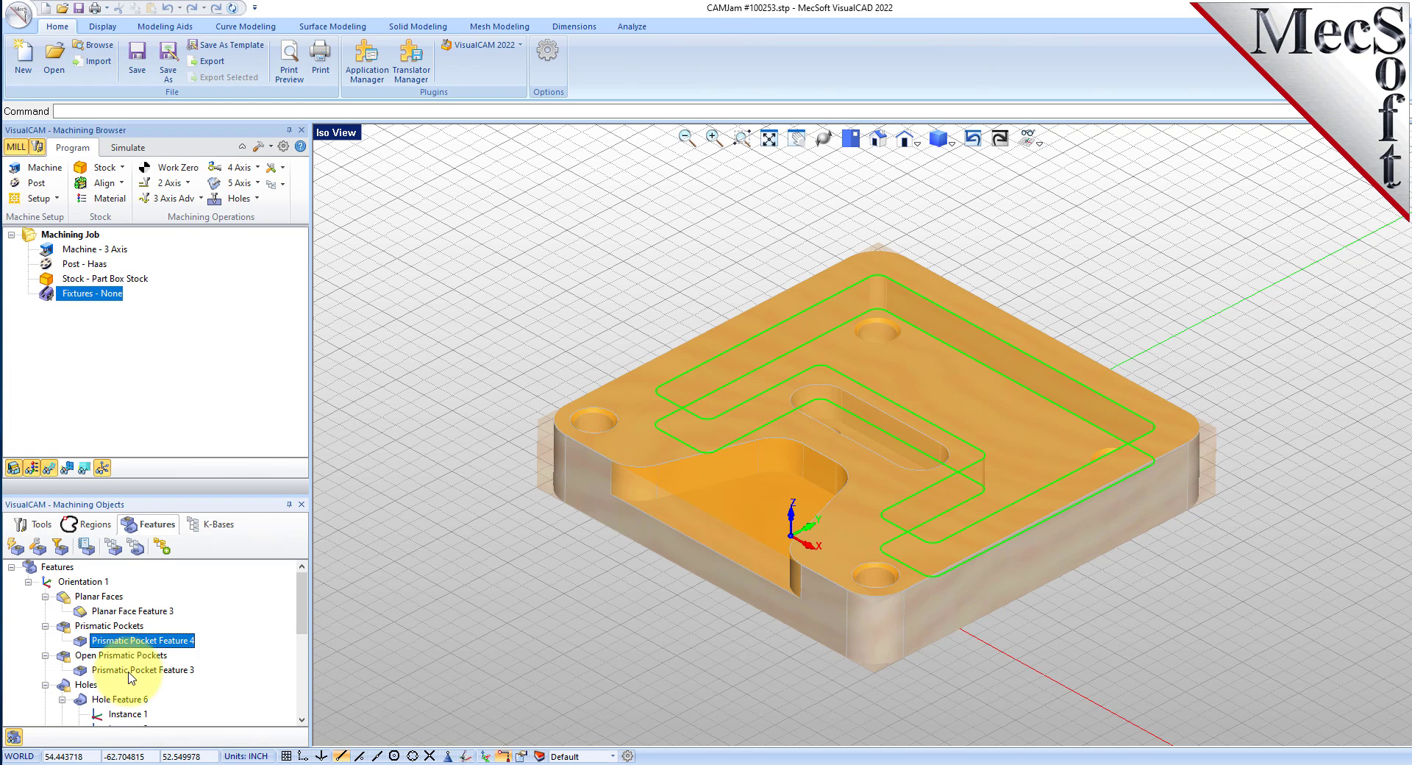
left_click(125, 670)
scroll(116, 614, "down", 2)
left_click(116, 612)
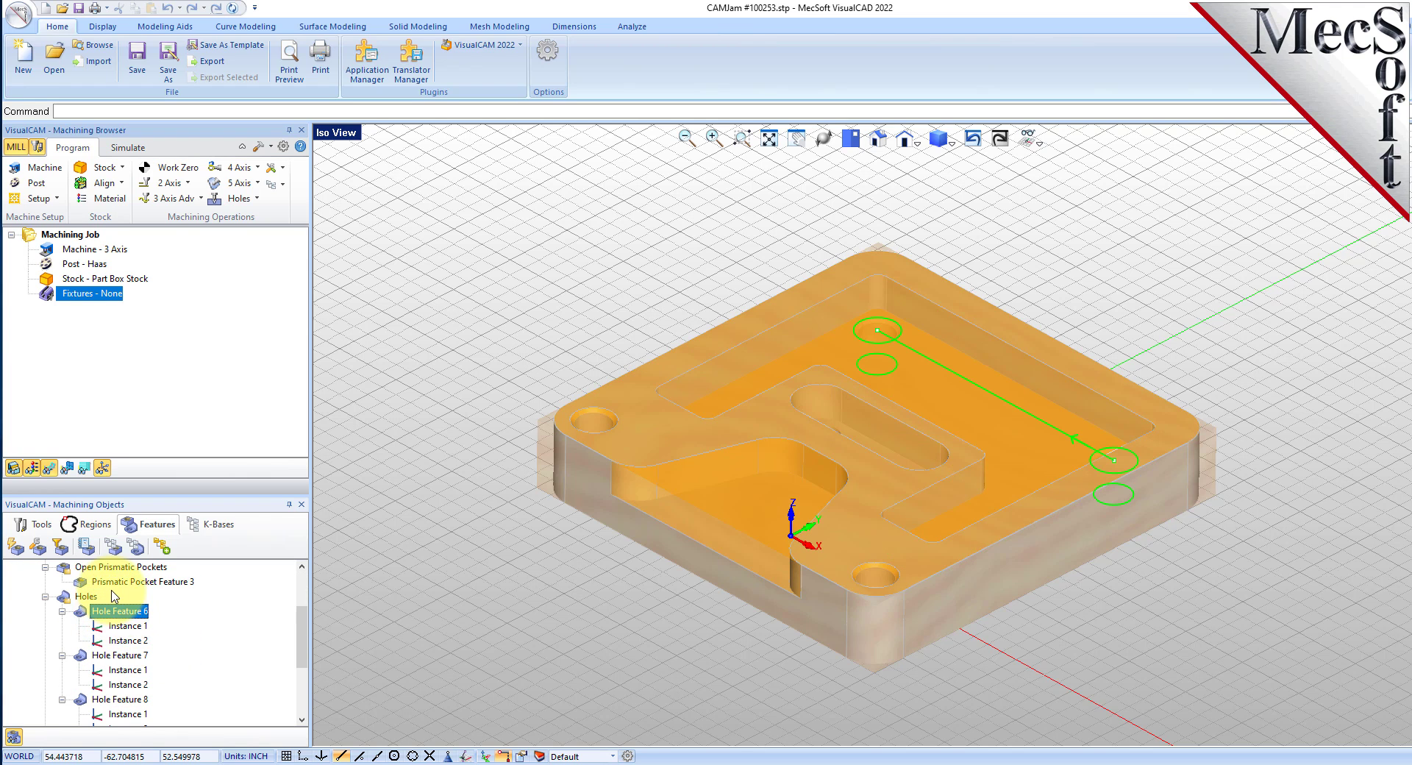
Go through the planar face, the two prismatic pockets, the chamfers and the slots of Orientation 1 by highlighting them on the part.
scroll(116, 614, "up", 2)
left_click(103, 597)
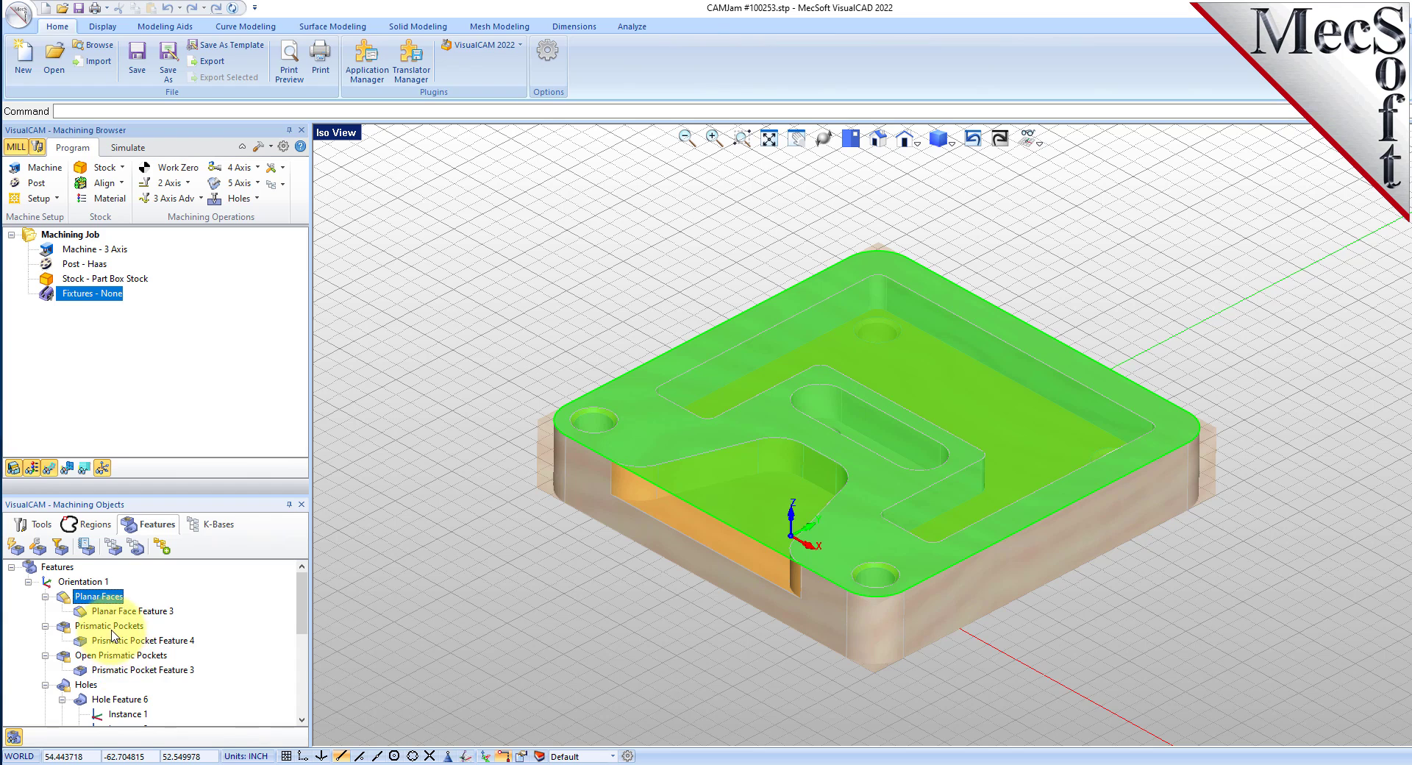
left_click(121, 641)
left_click(115, 670)
scroll(116, 669, "down", 4)
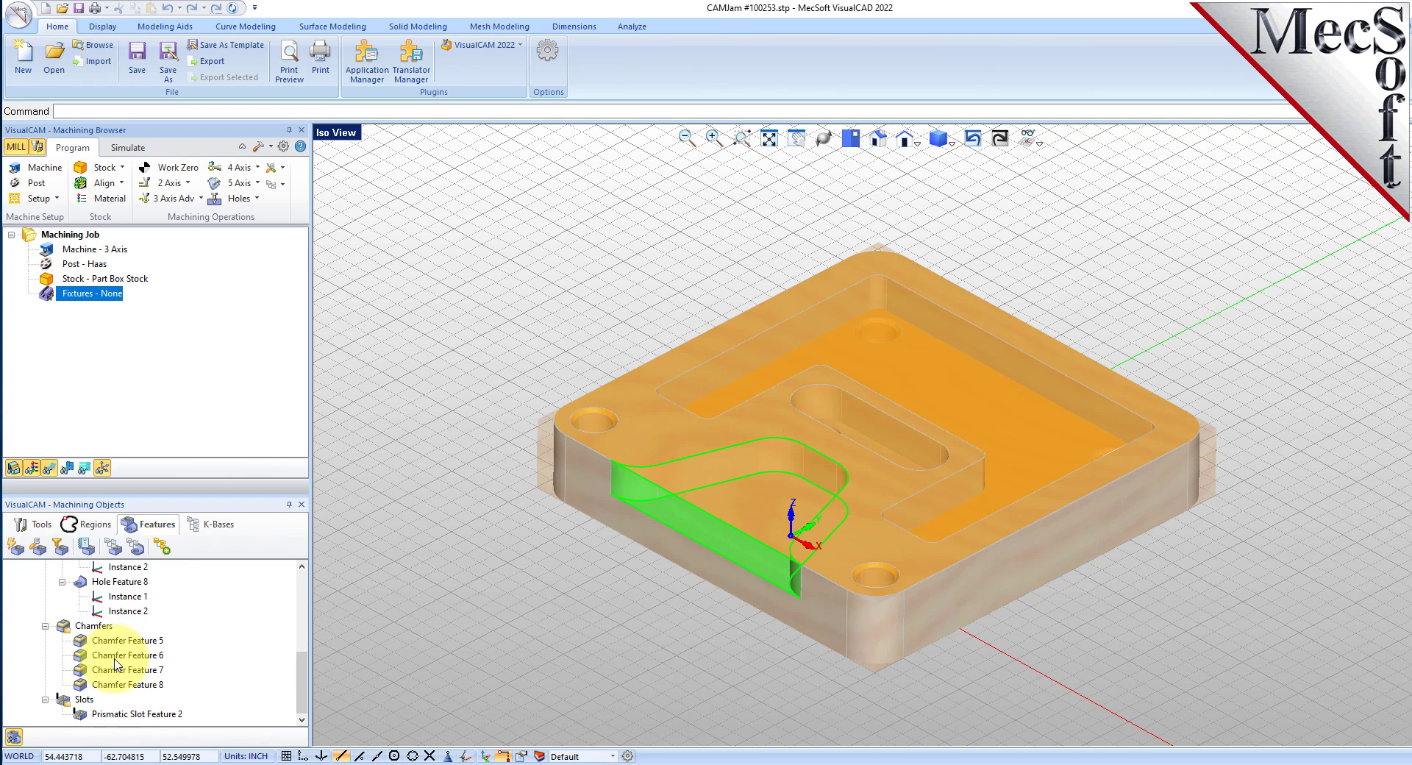
left_click(93, 626)
left_click(84, 700)
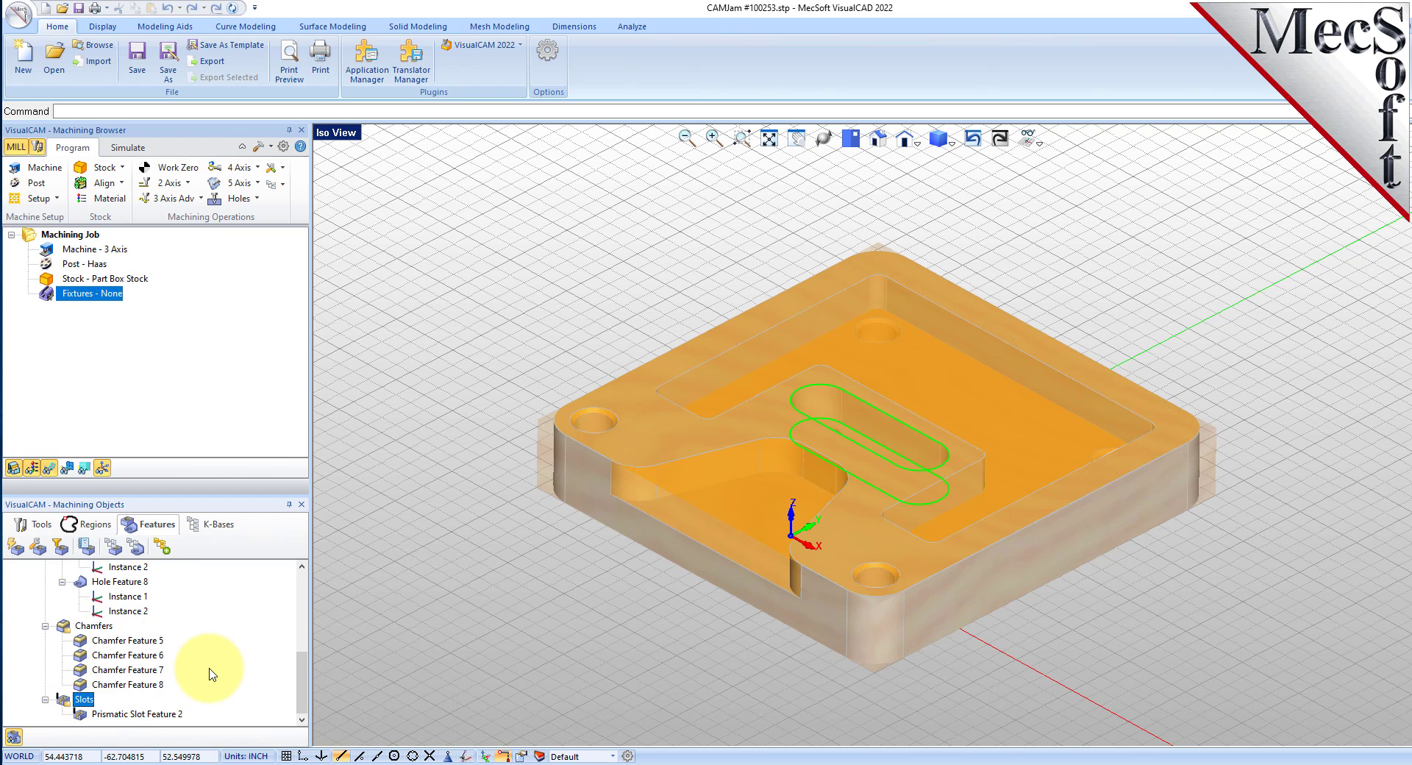
Run feature machining on the interactively detected Orientation 1 features to generate their machining operations.
scroll(150, 621, "up", 4)
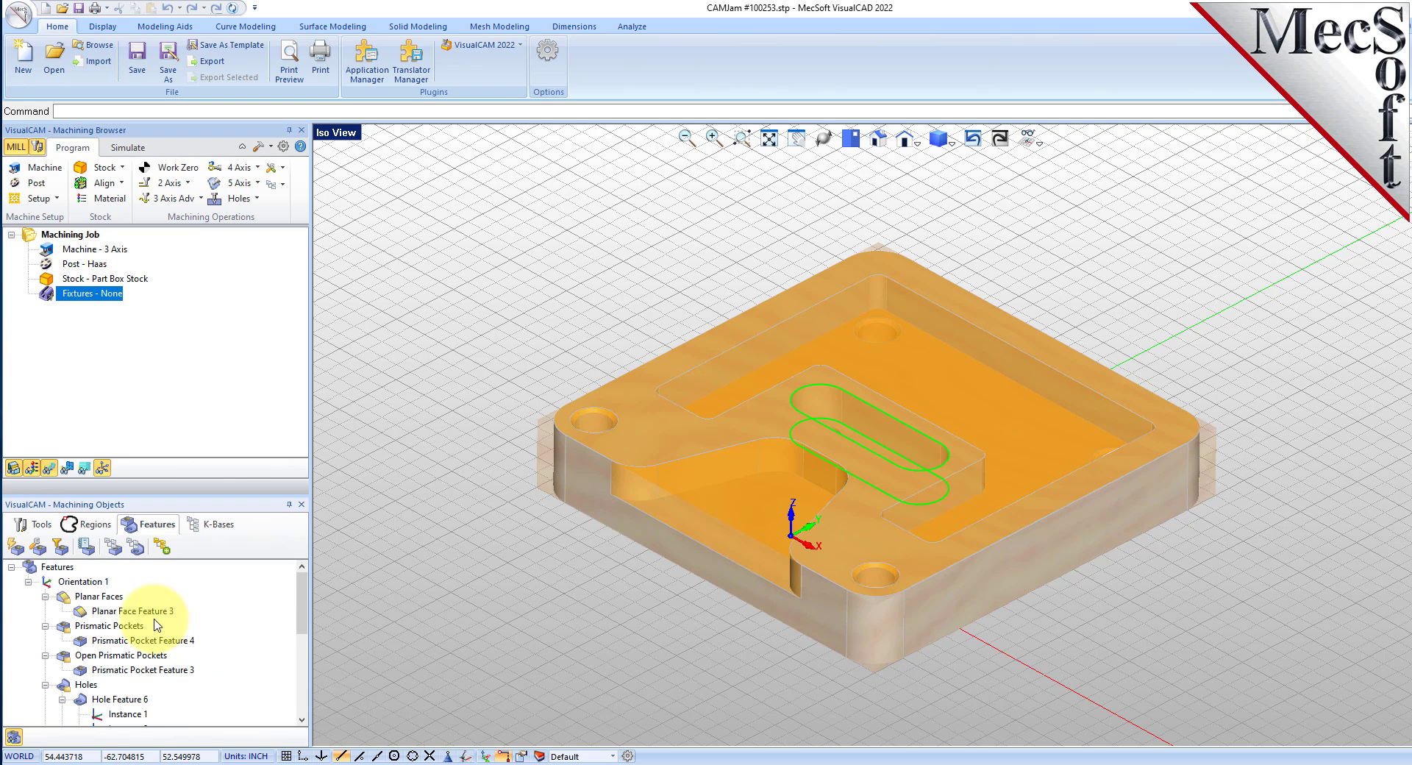
left_click(81, 581)
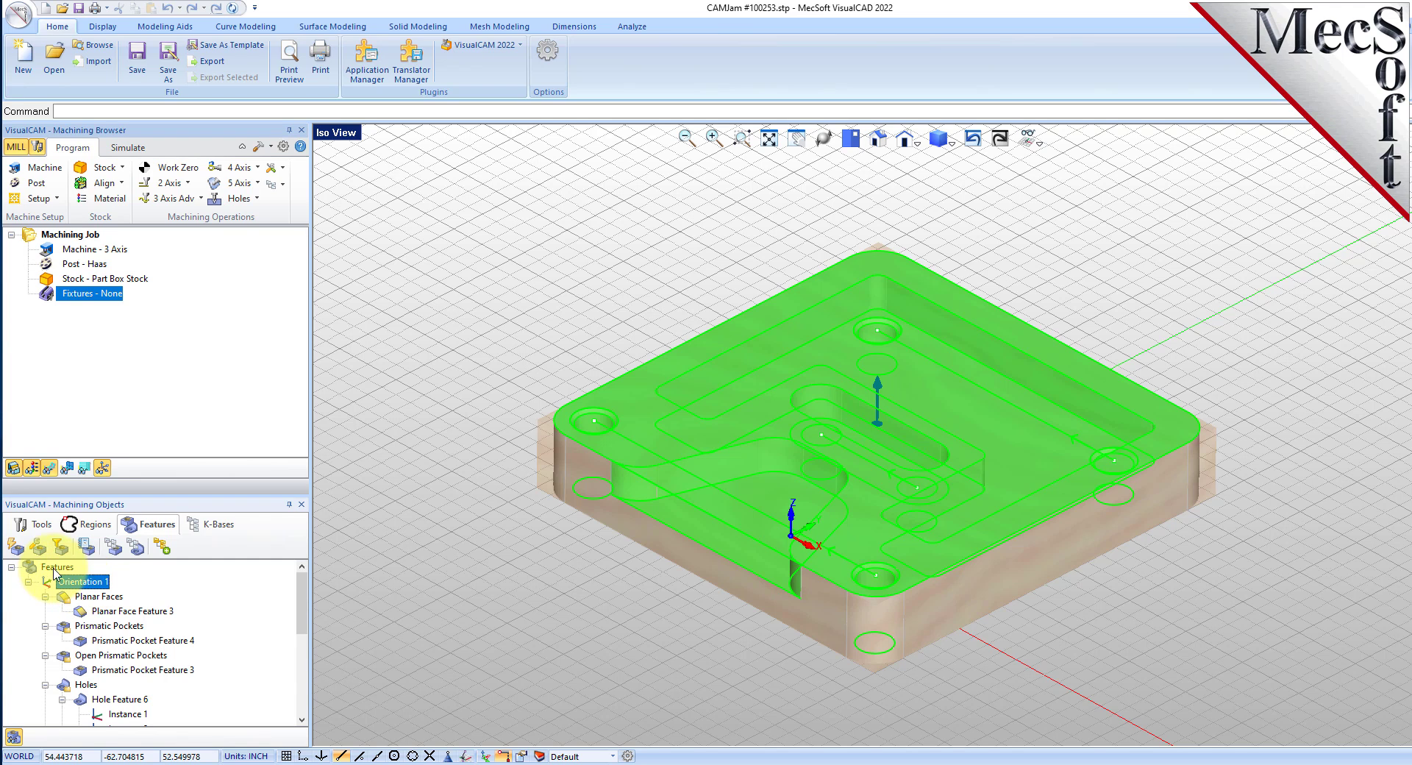
left_click(162, 548)
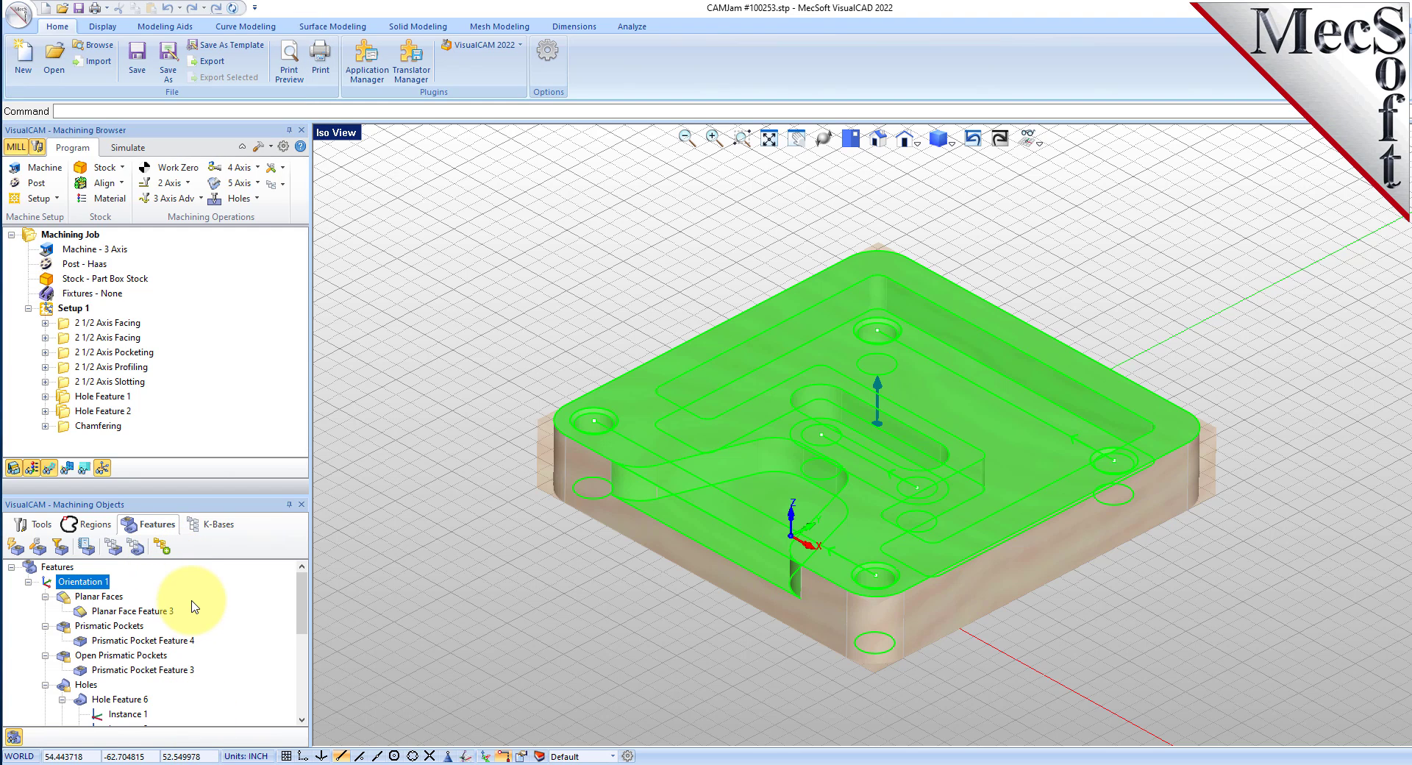
Delete Setup 1 with its generated operations, and remove the interactively detected Orientation 1 features.
left_click(46, 312)
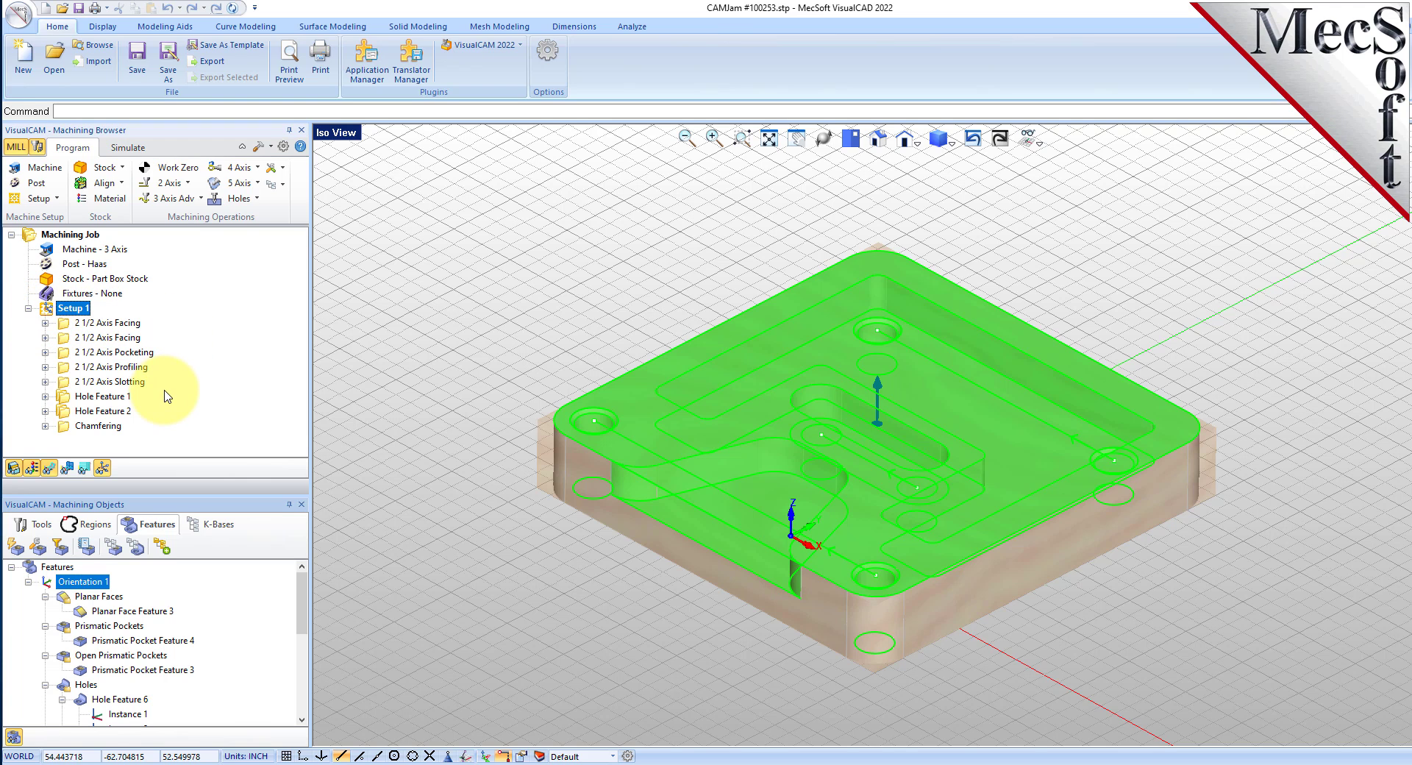
key("Delete")
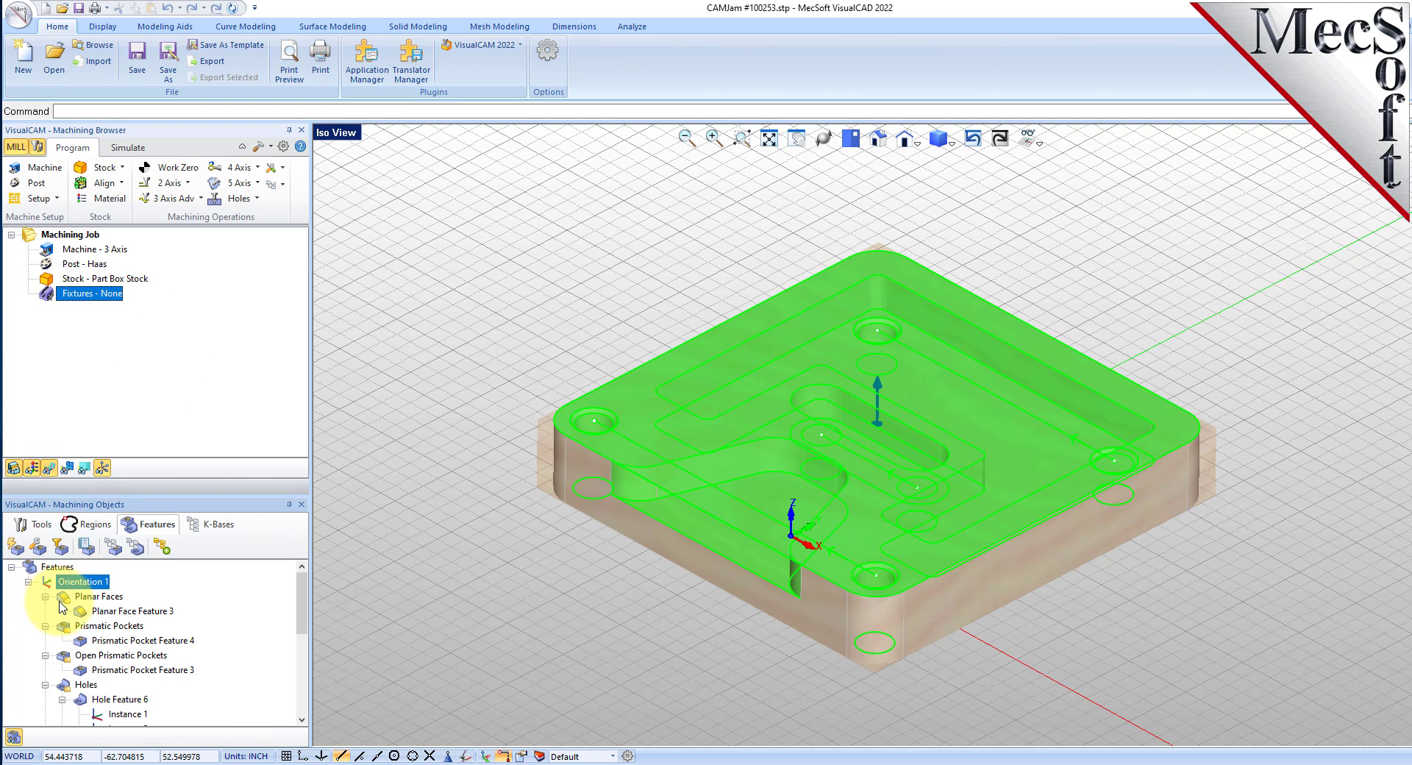
key("Delete")
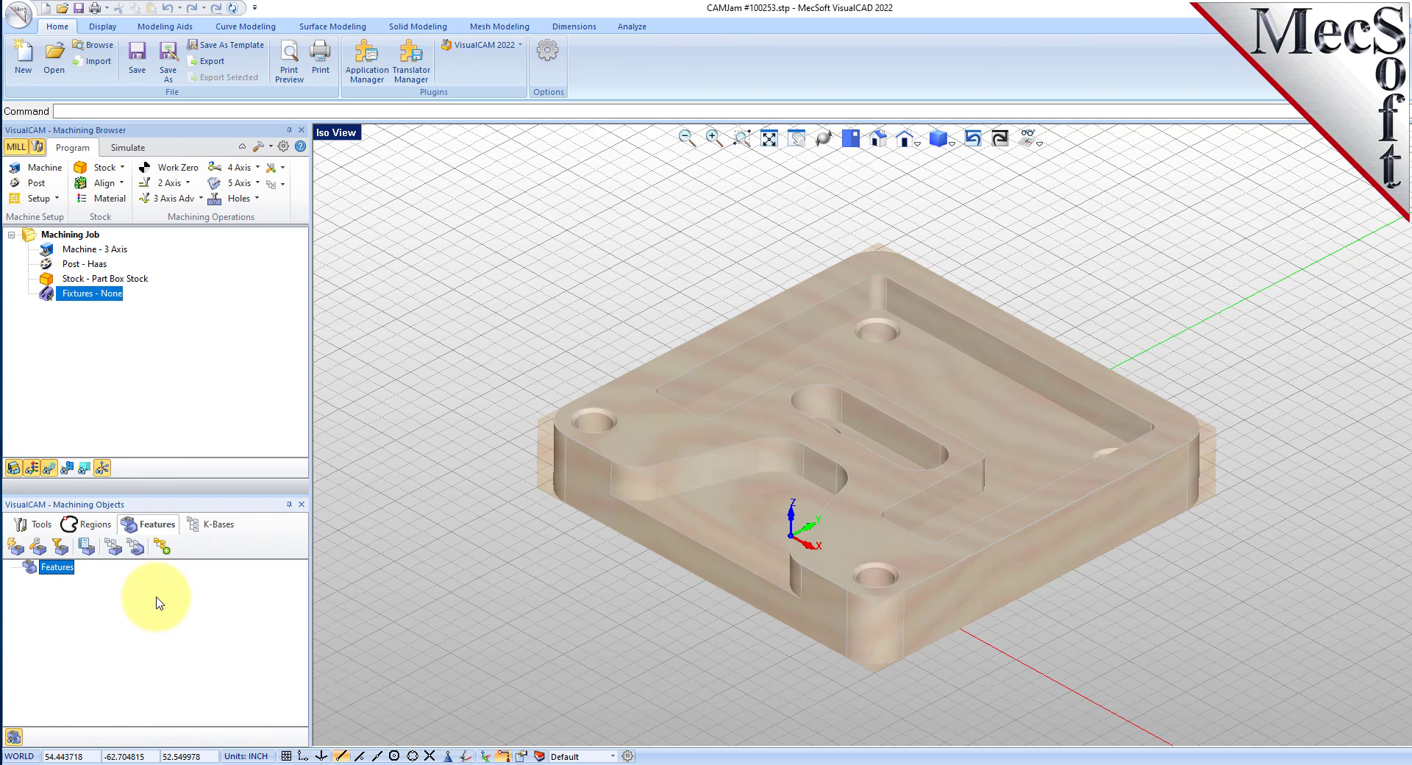
Hide the stock, and enable the diameter filter and the depth filter for hole feature detection.
left_click(13, 468)
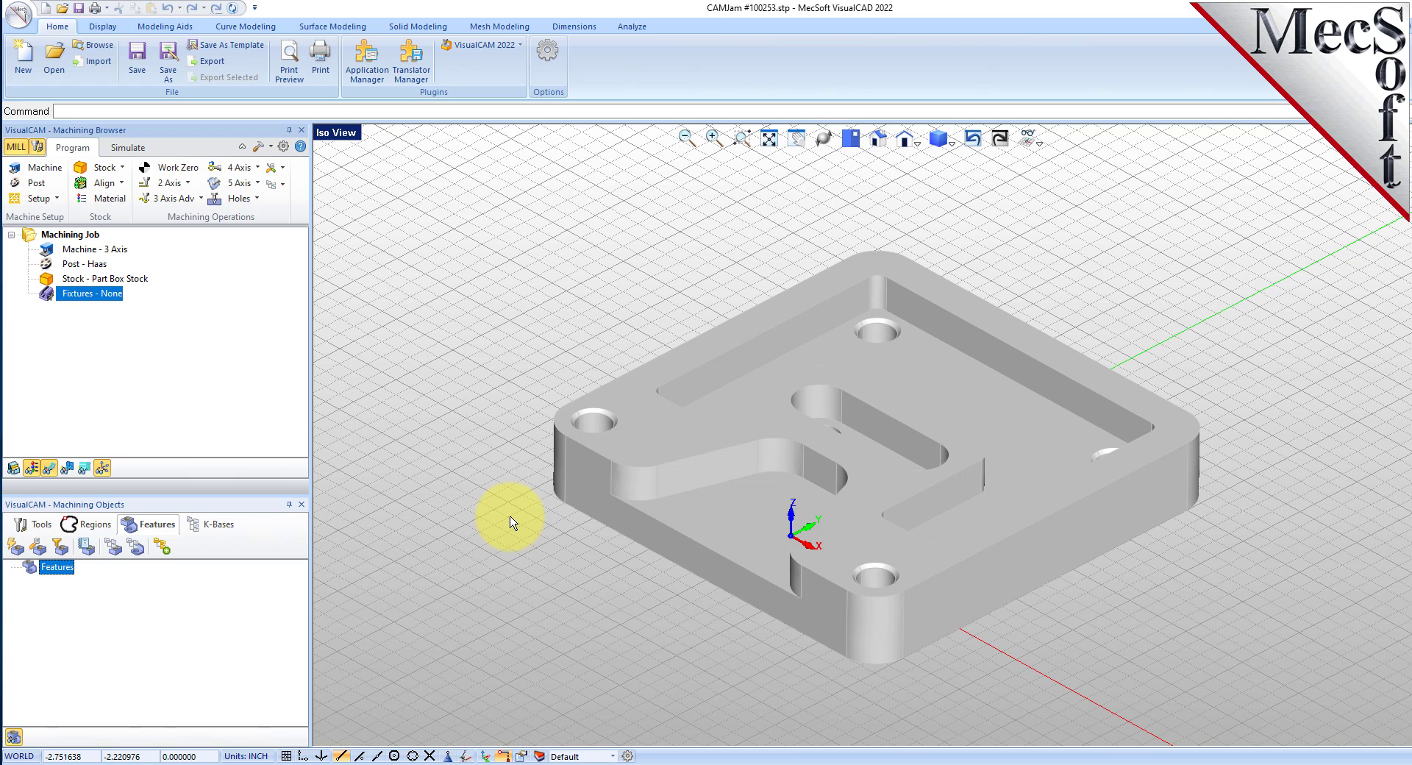
left_click(60, 546)
left_click_drag(213, 155, 559, 277)
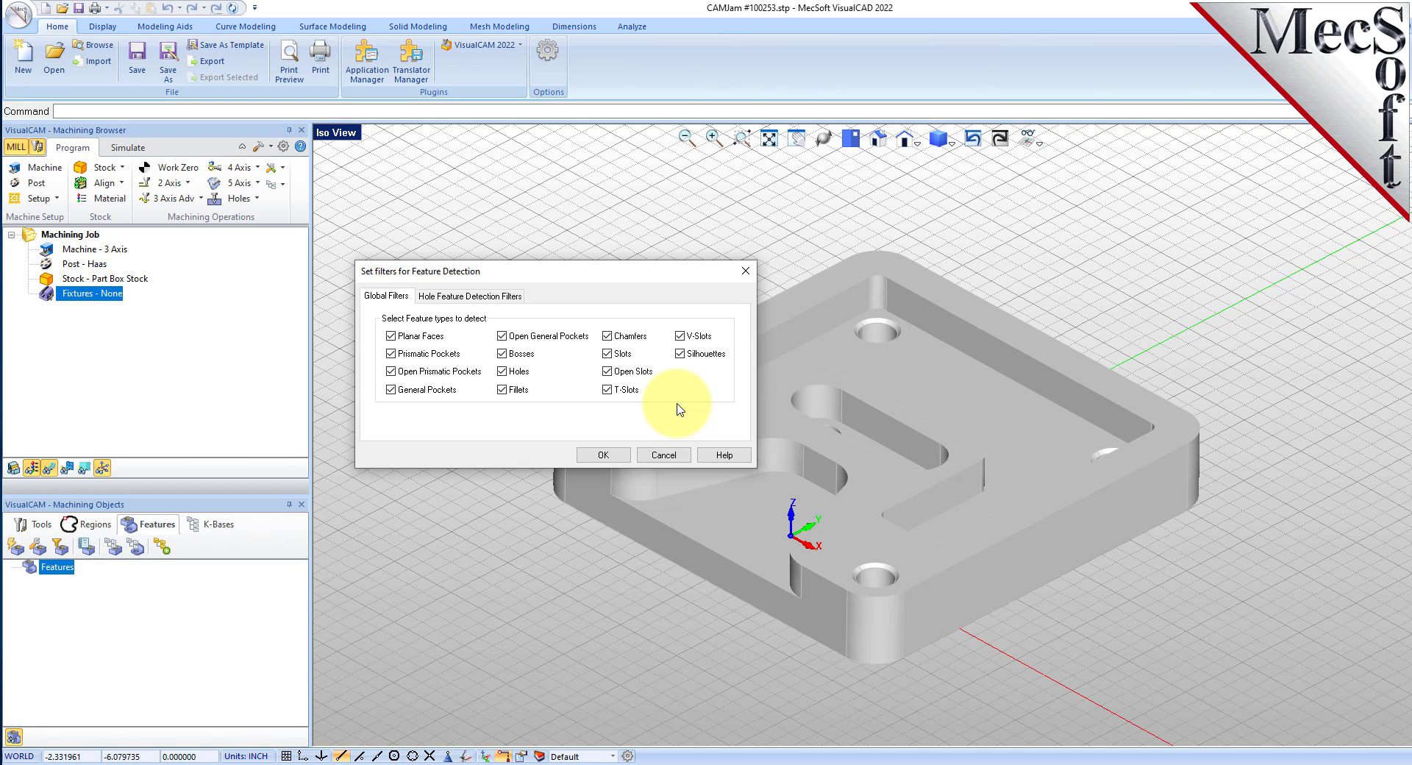
left_click(485, 296)
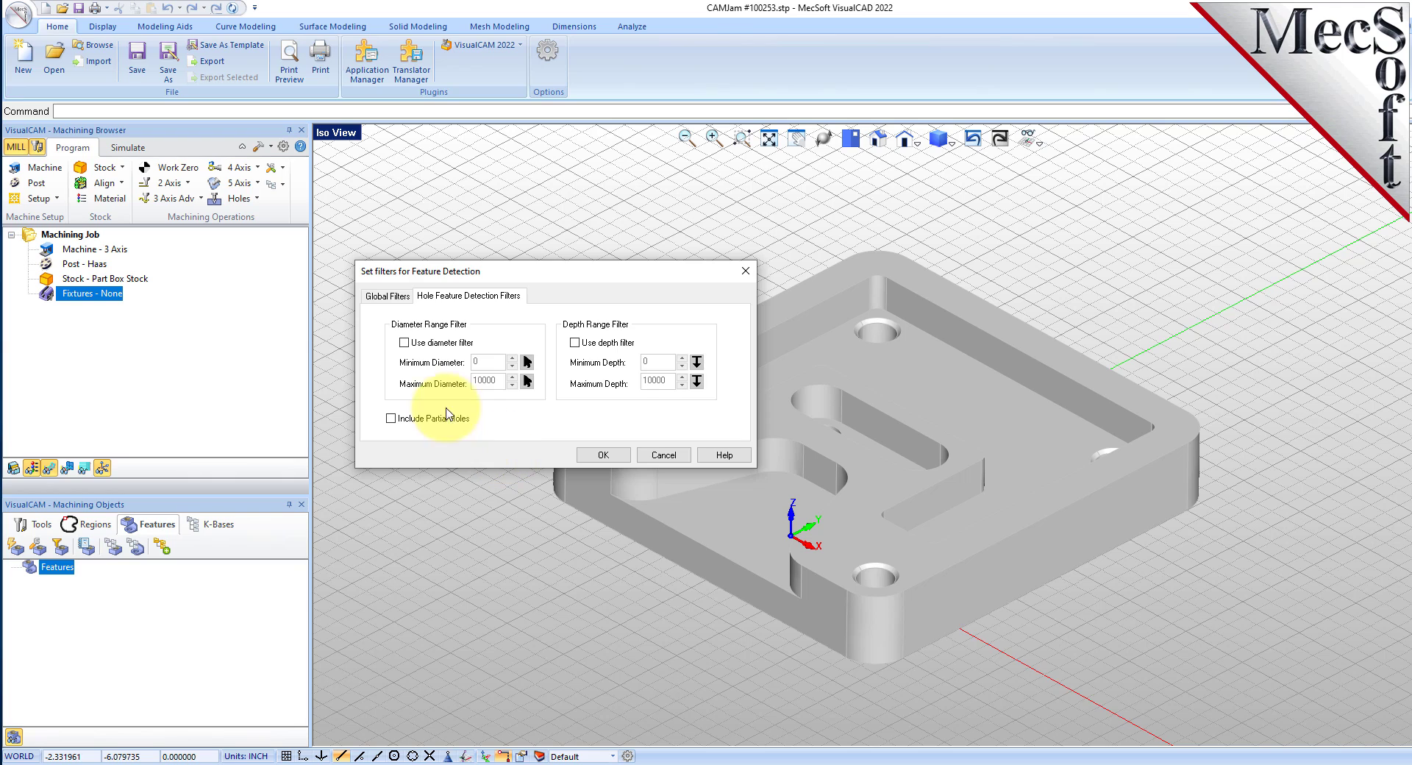
left_click(404, 341)
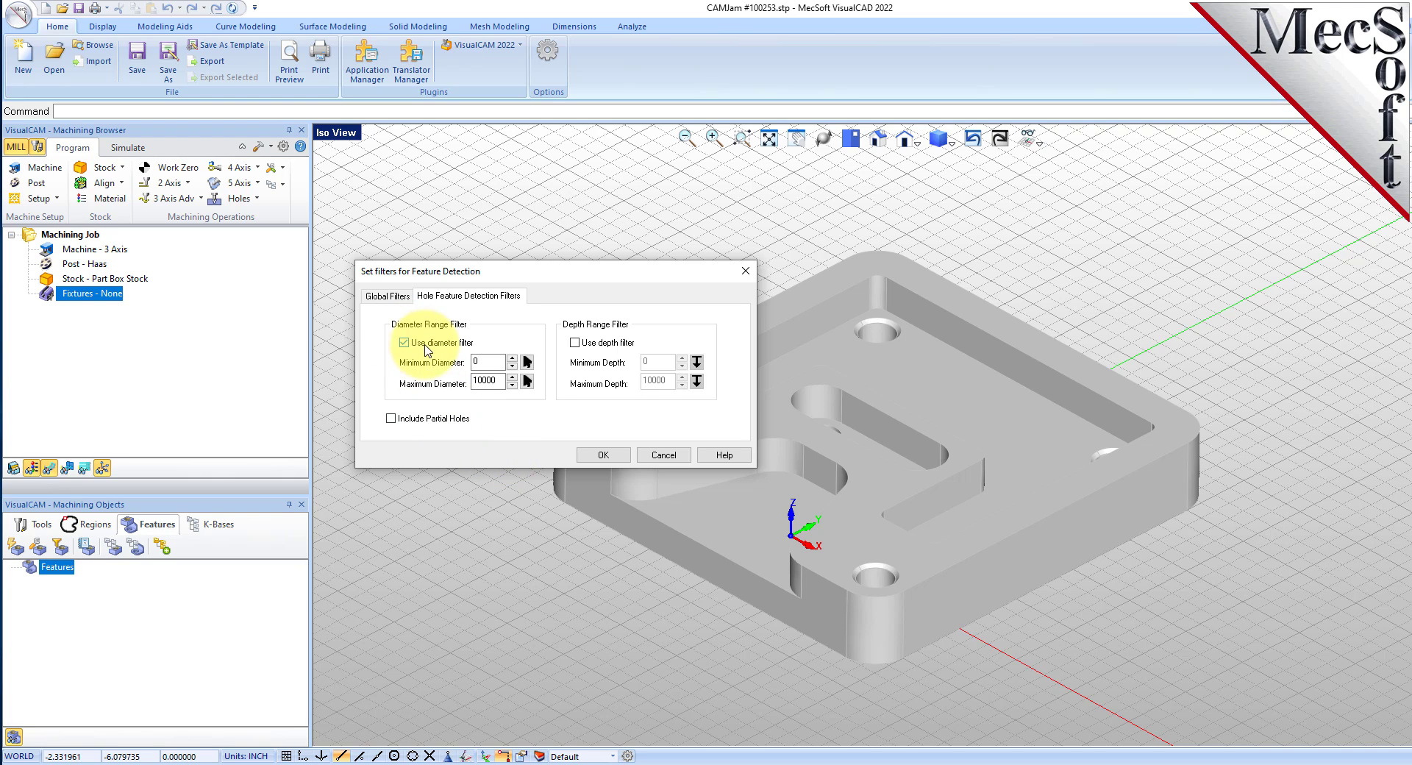
left_click(575, 343)
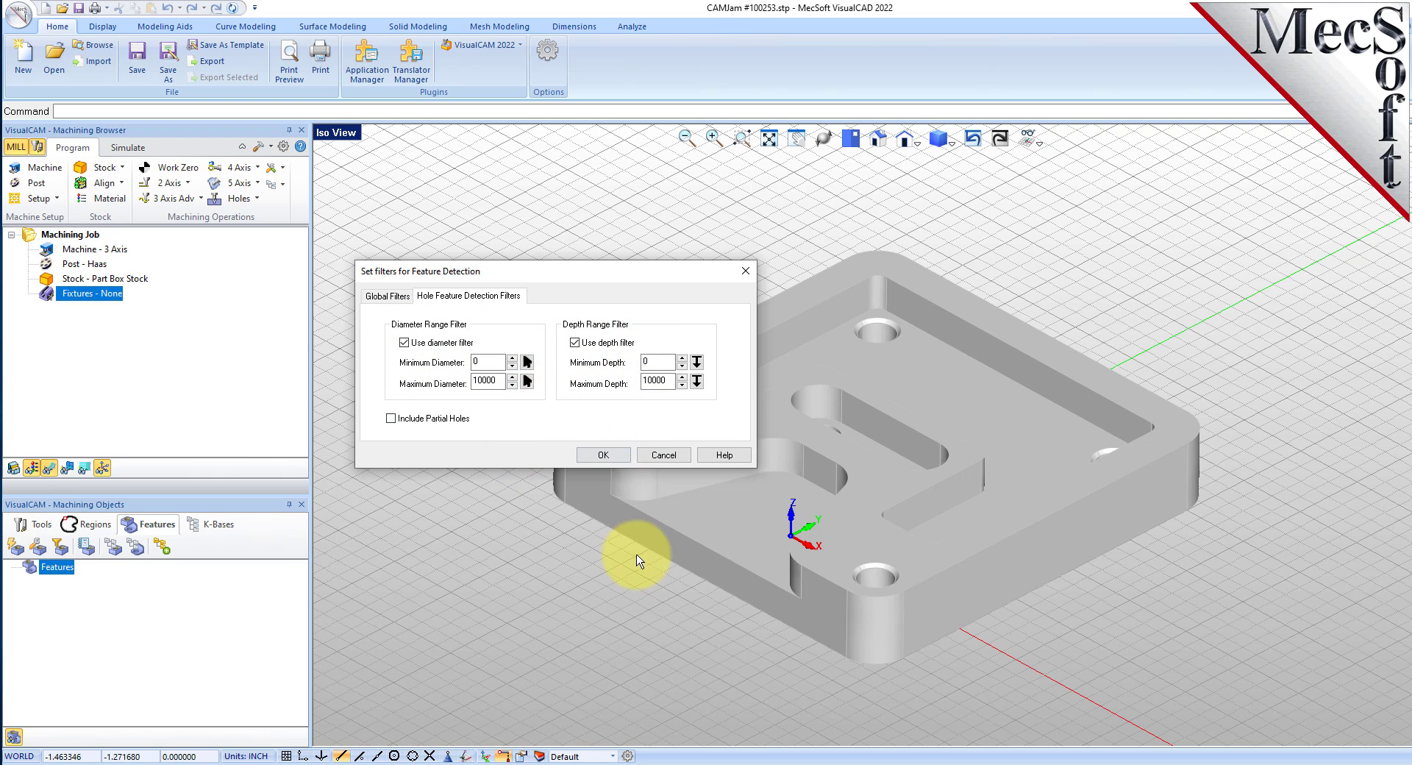
left_click(622, 458)
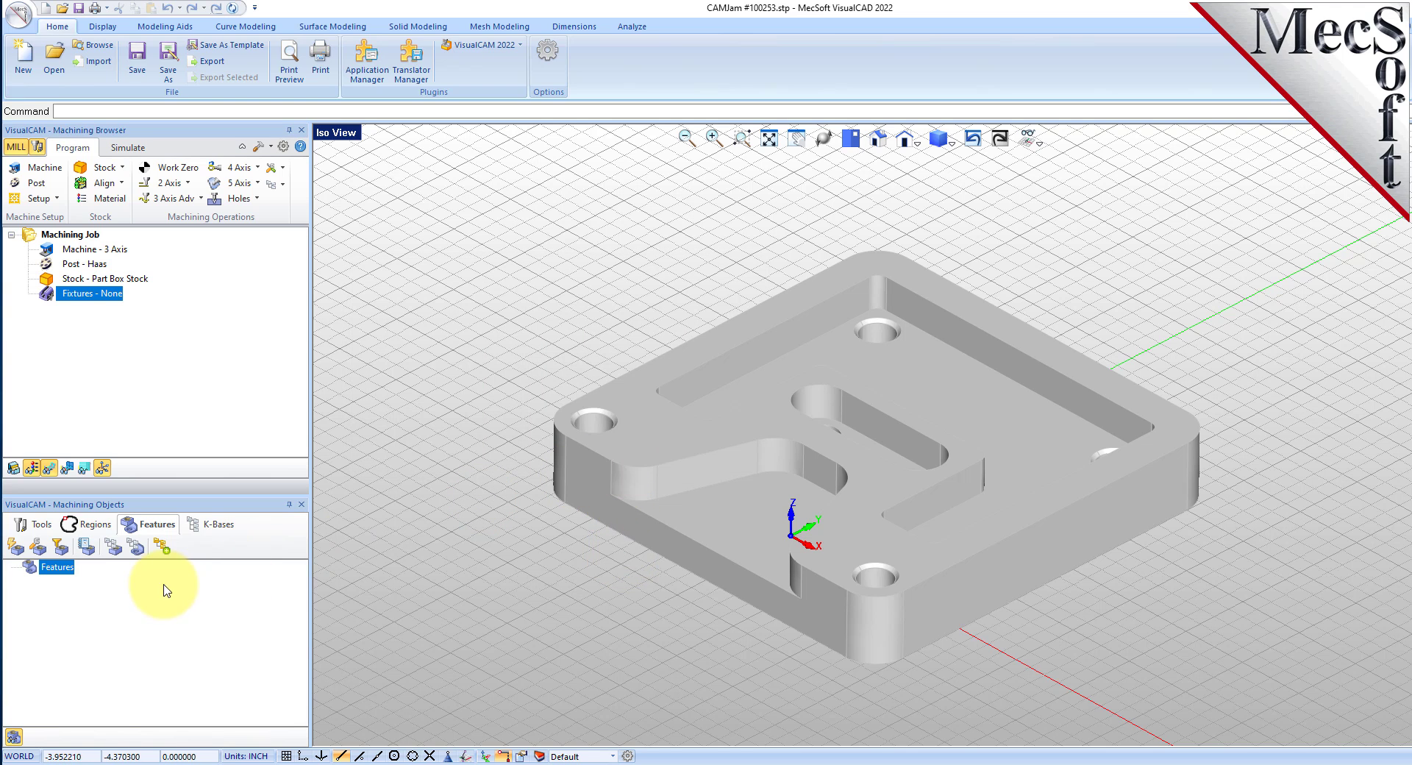
Detect the part's machining features automatically and list their information in a dialog enlarged to show every entry.
left_click(17, 548)
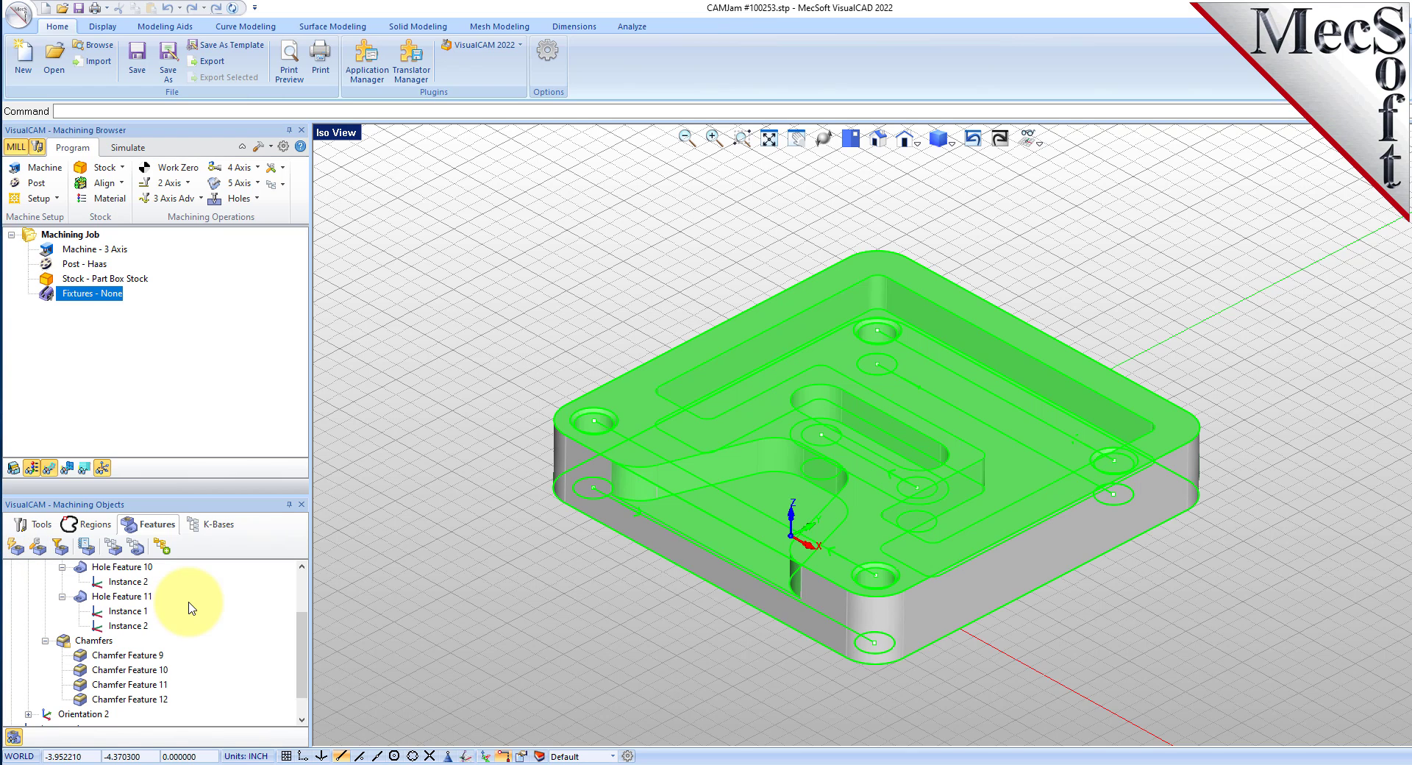
left_click(85, 546)
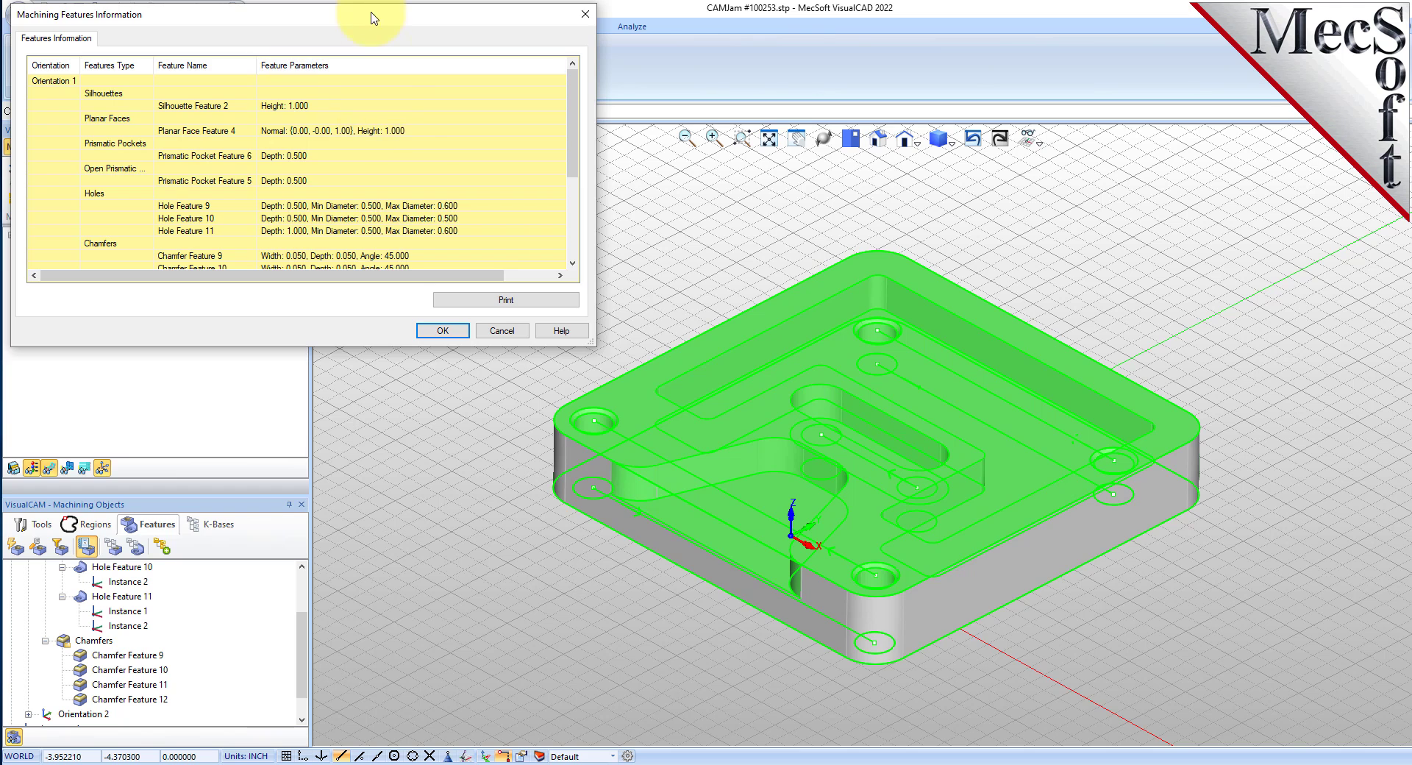
left_click_drag(466, 15, 756, 117)
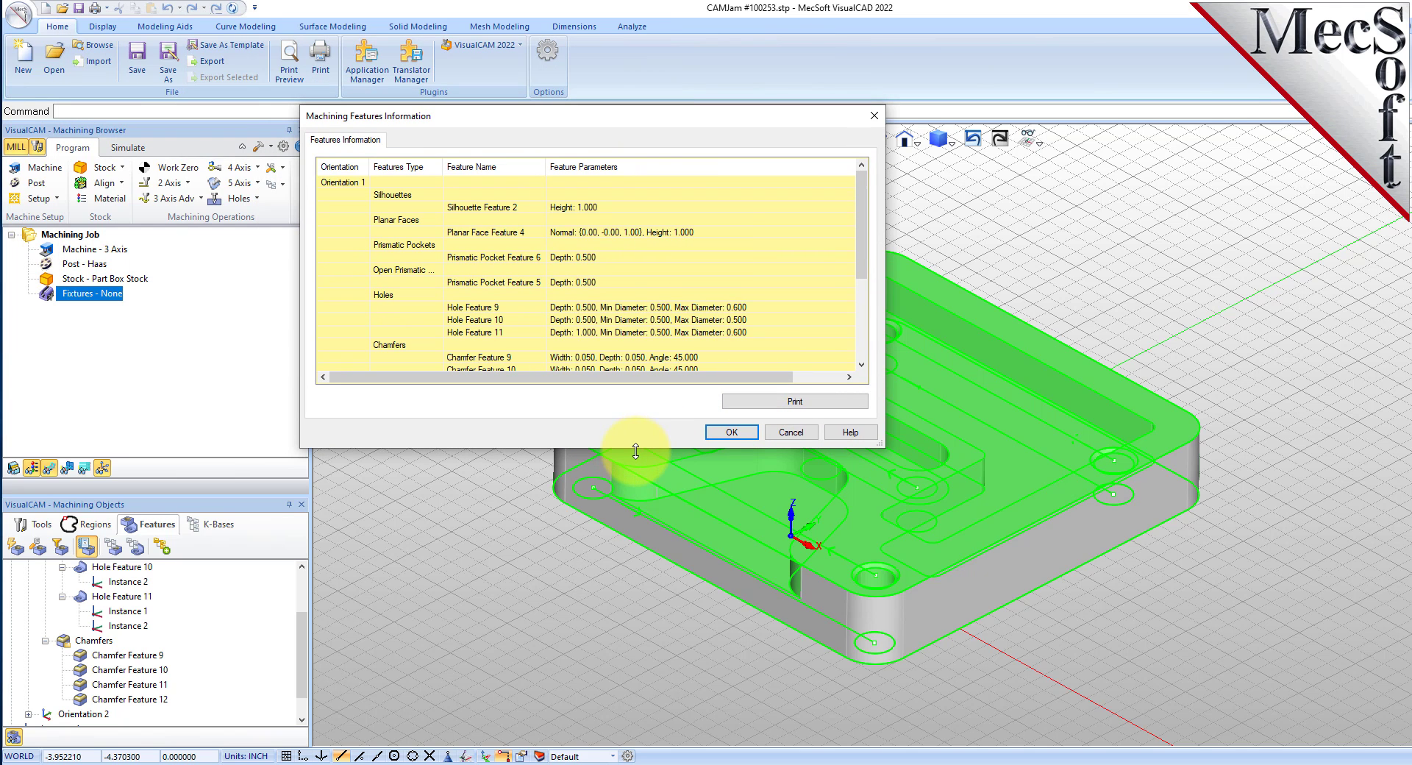
left_click_drag(634, 446, 632, 712)
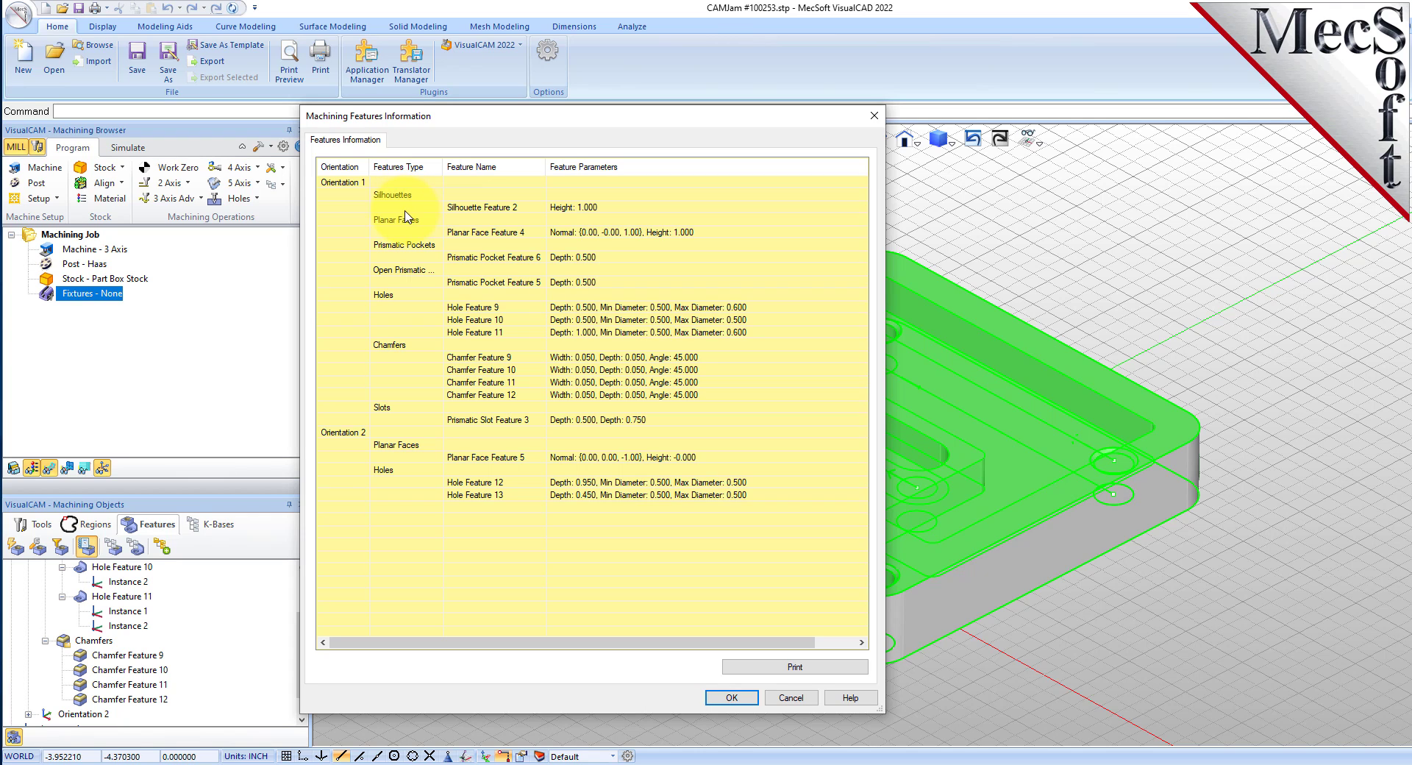
Examine the listed parameters of Orientation 1, its silhouette, its planar face and Hole Feature 9, and close the feature list.
left_click(349, 183)
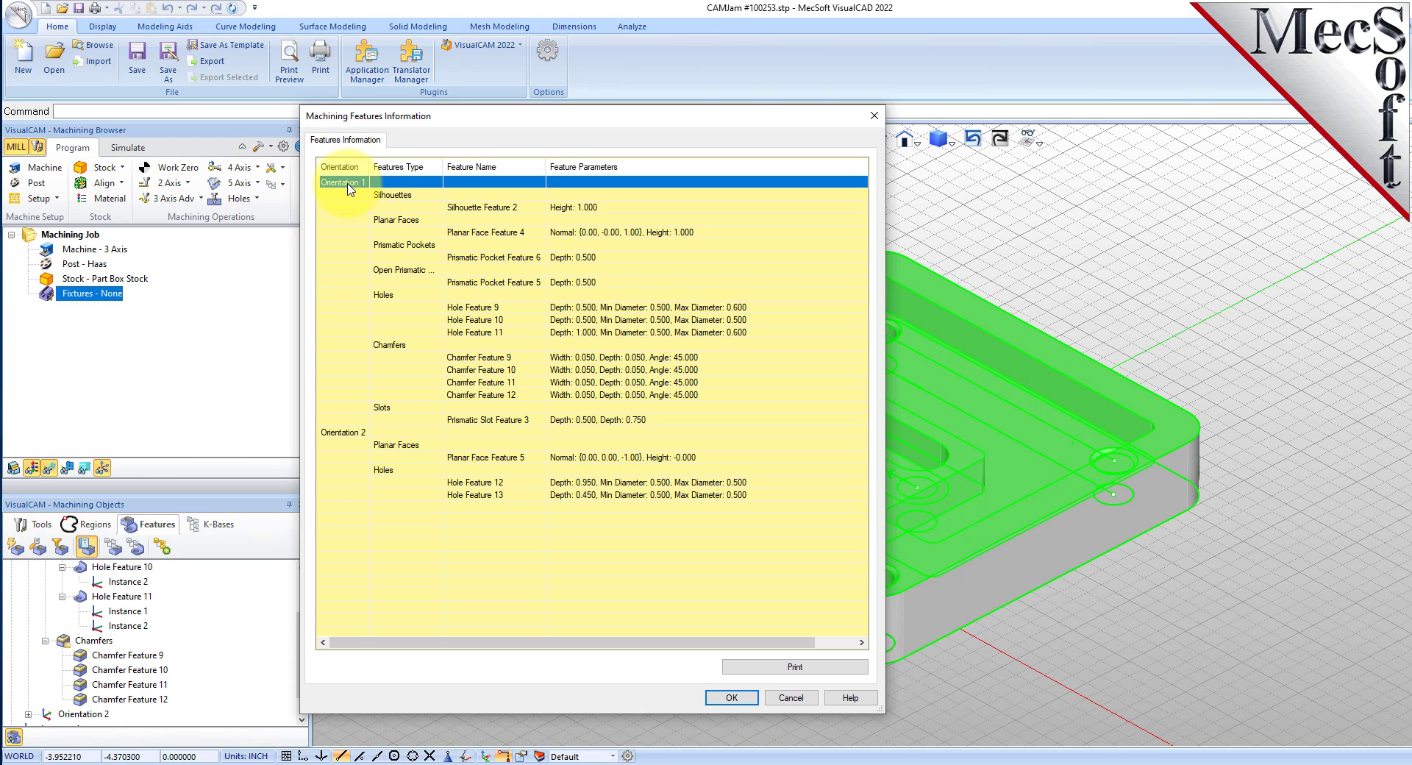
left_click(417, 195)
left_click(507, 209)
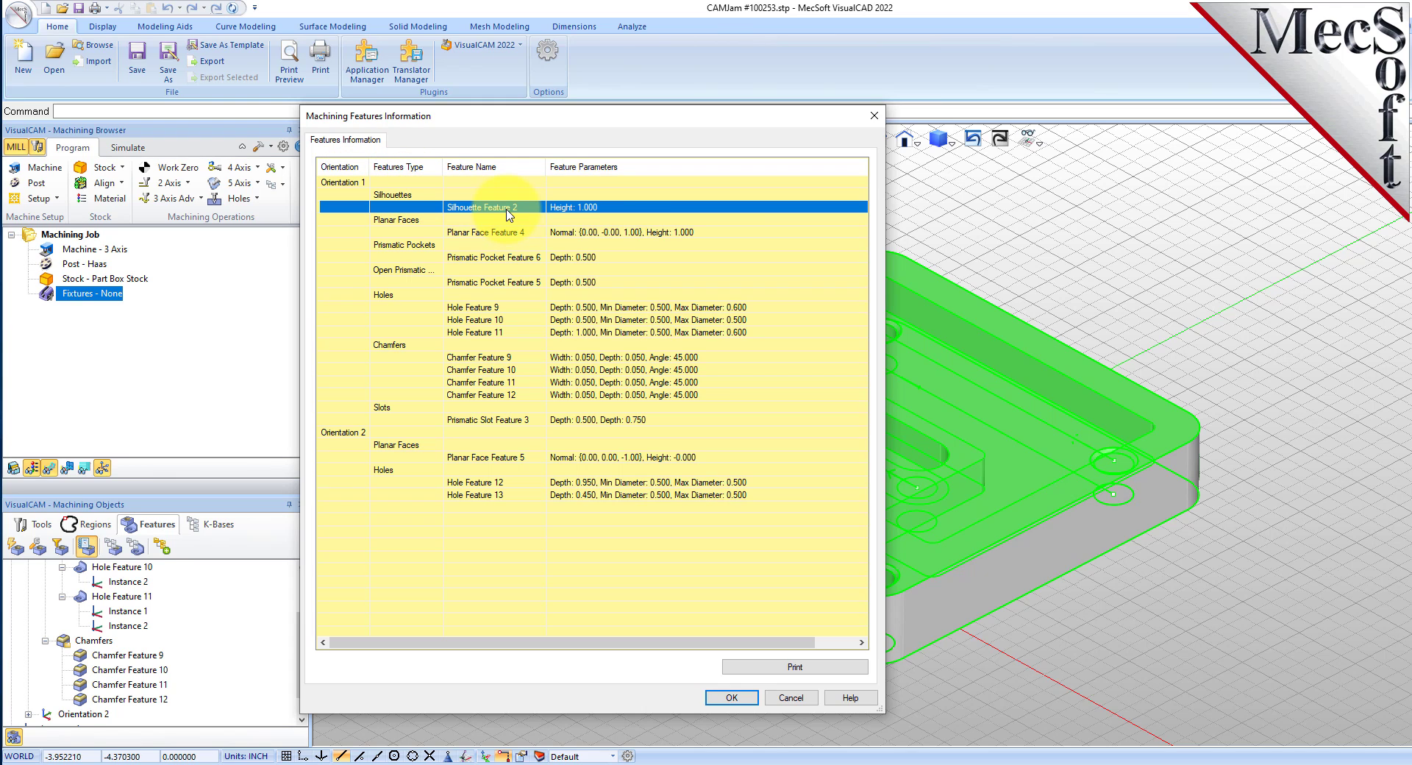
left_click(599, 233)
left_click(618, 307)
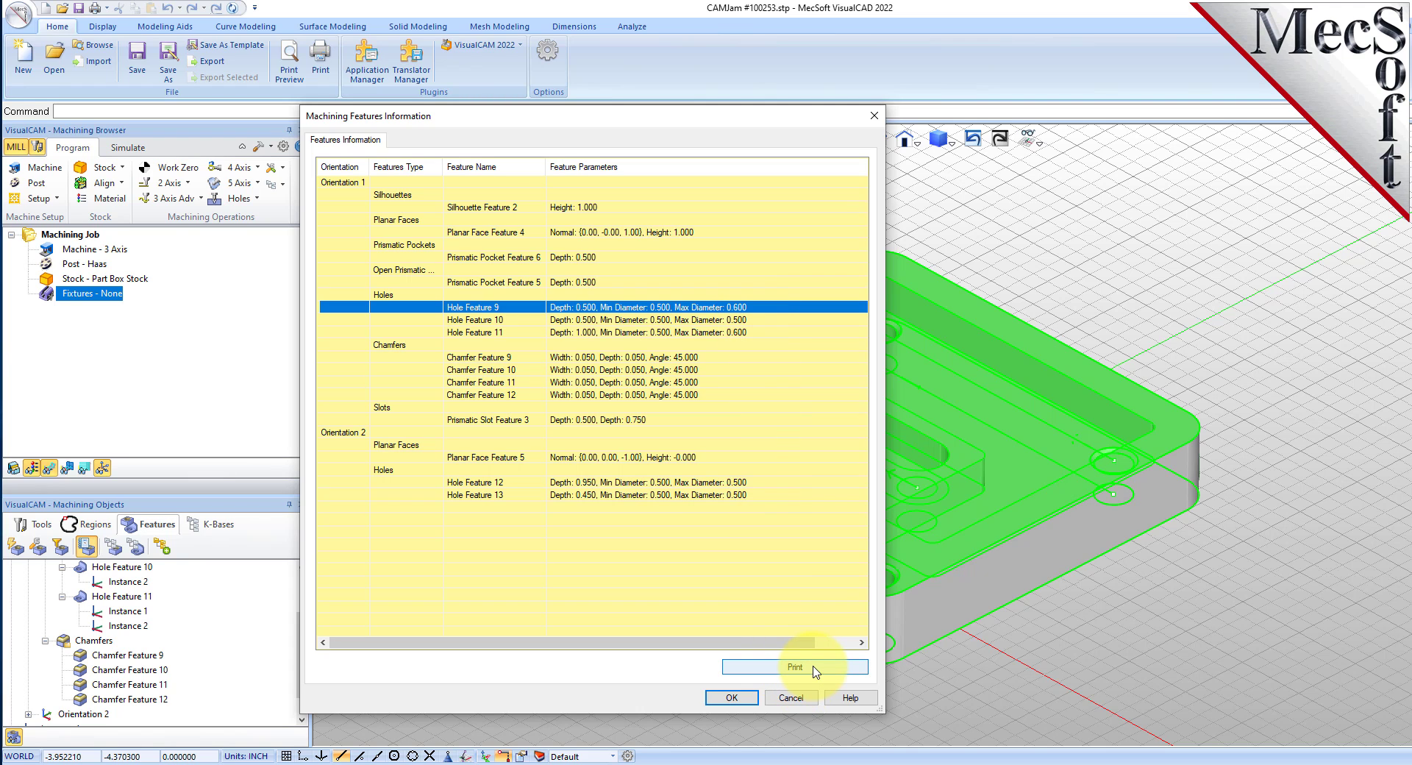
left_click(809, 697)
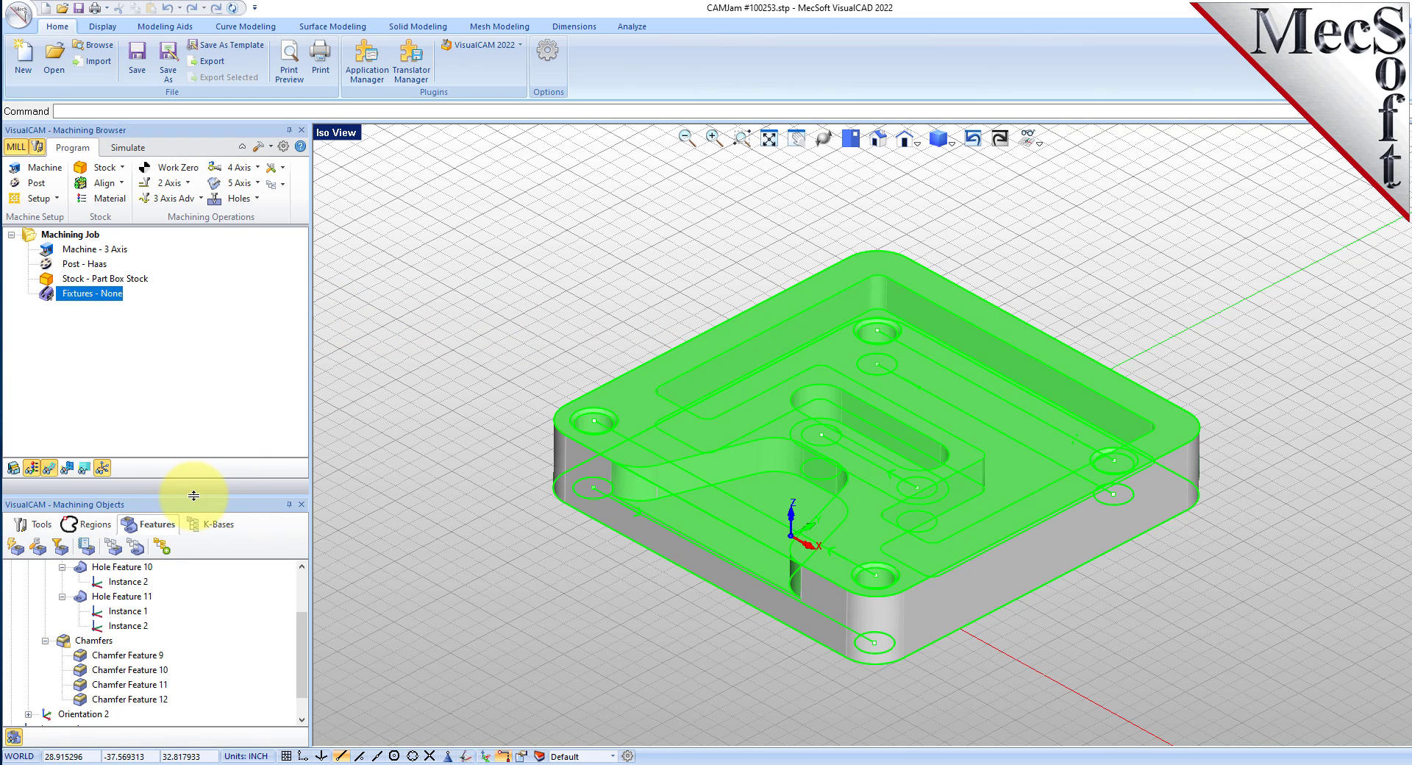
Open the dialog for associating milling features with machining operations and read its help topic, Knowledge Base for Milling Features.
left_click_drag(193, 496, 203, 425)
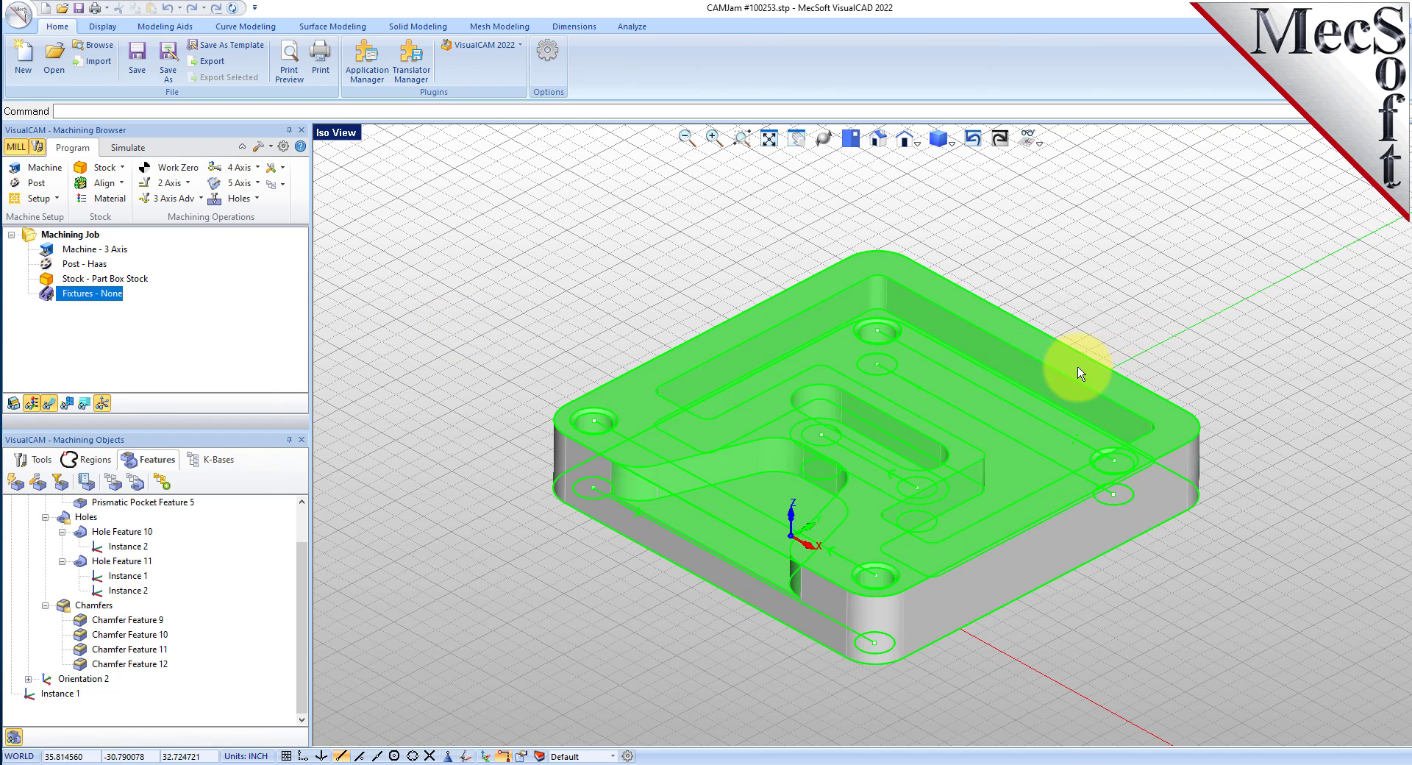
scroll(1103, 353, "up", 1)
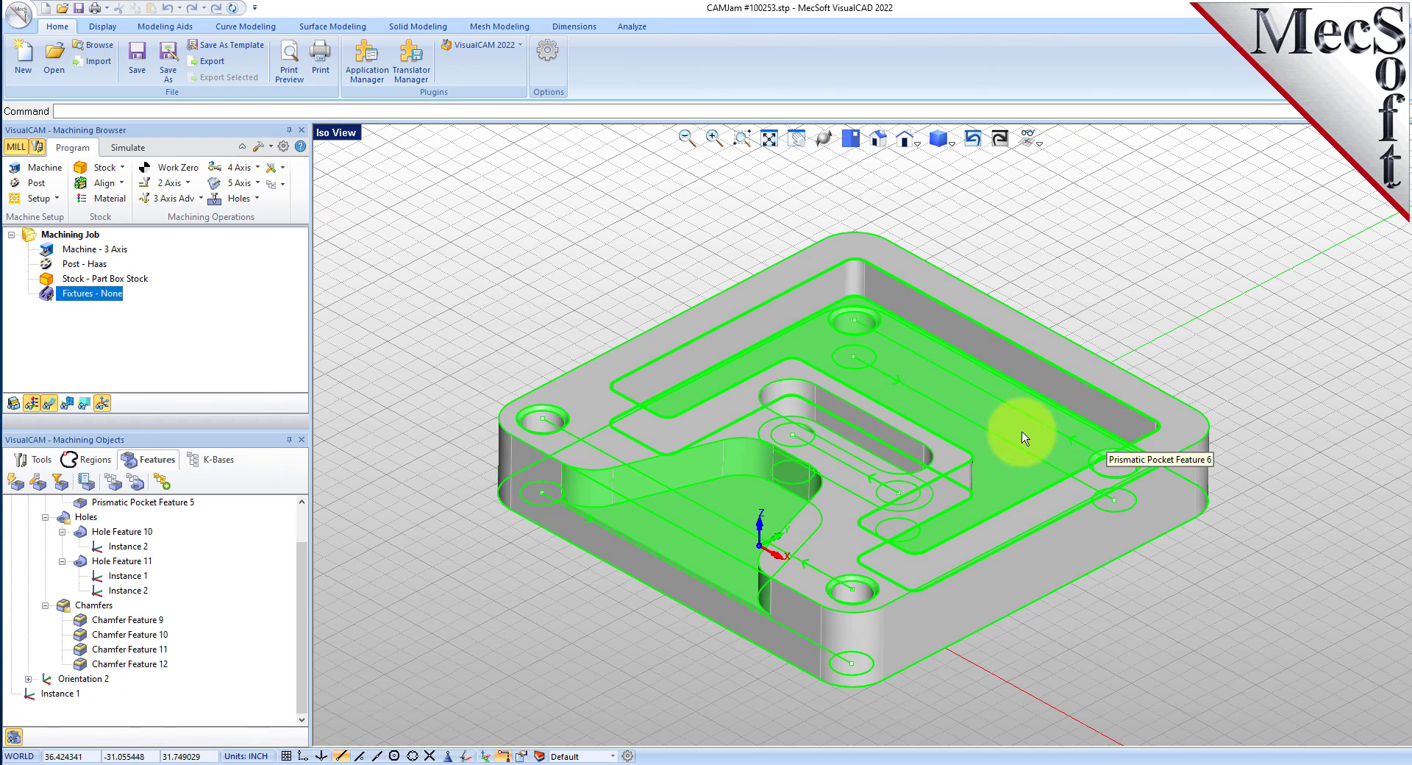
left_click(114, 487)
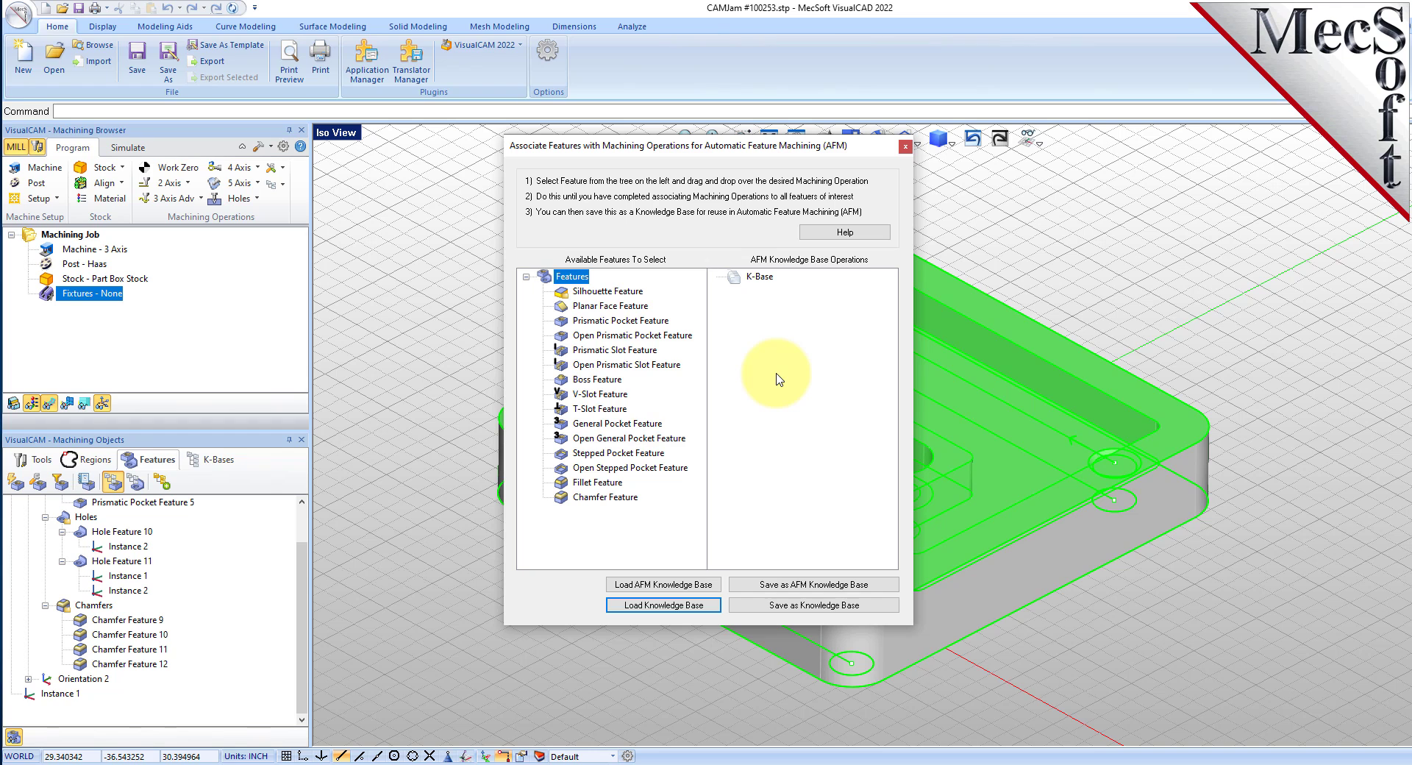
left_click(846, 233)
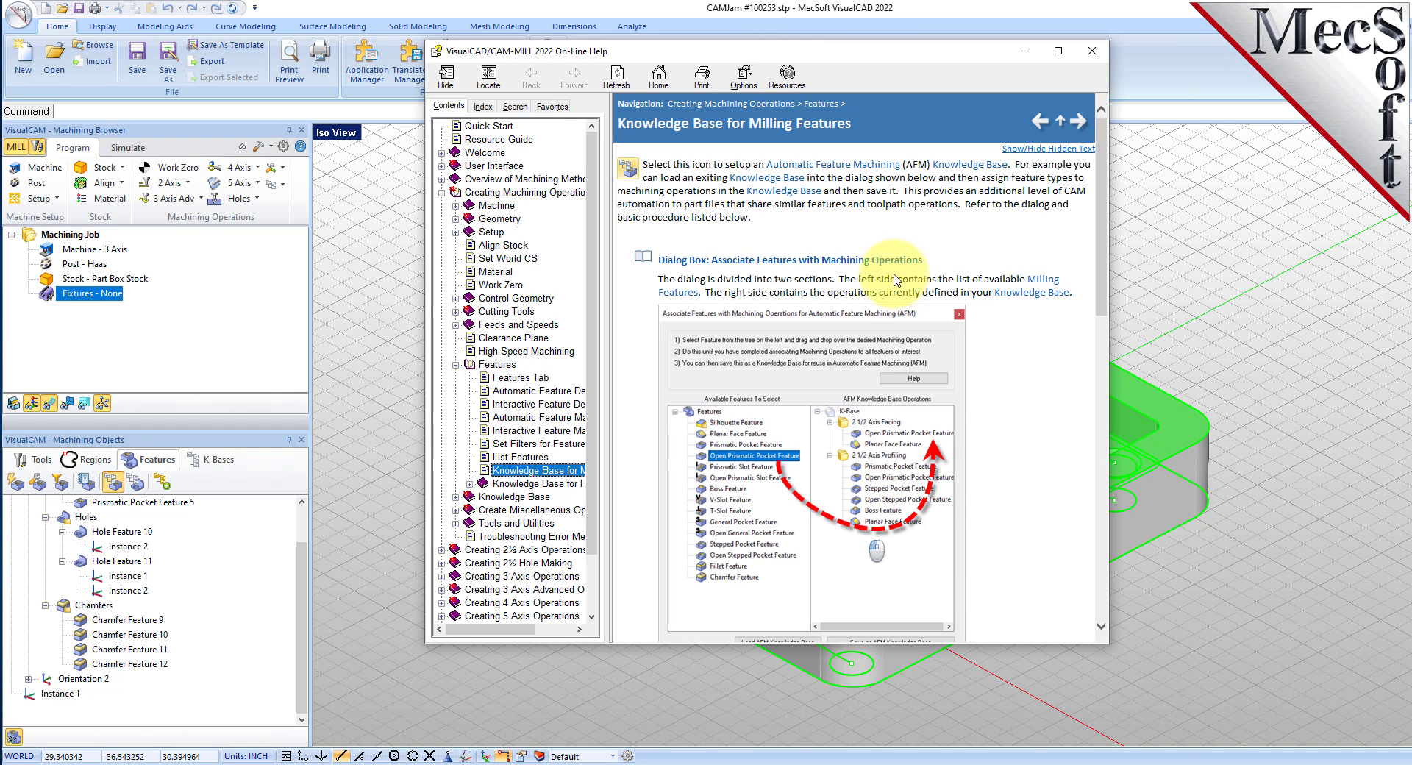
left_click(1043, 150)
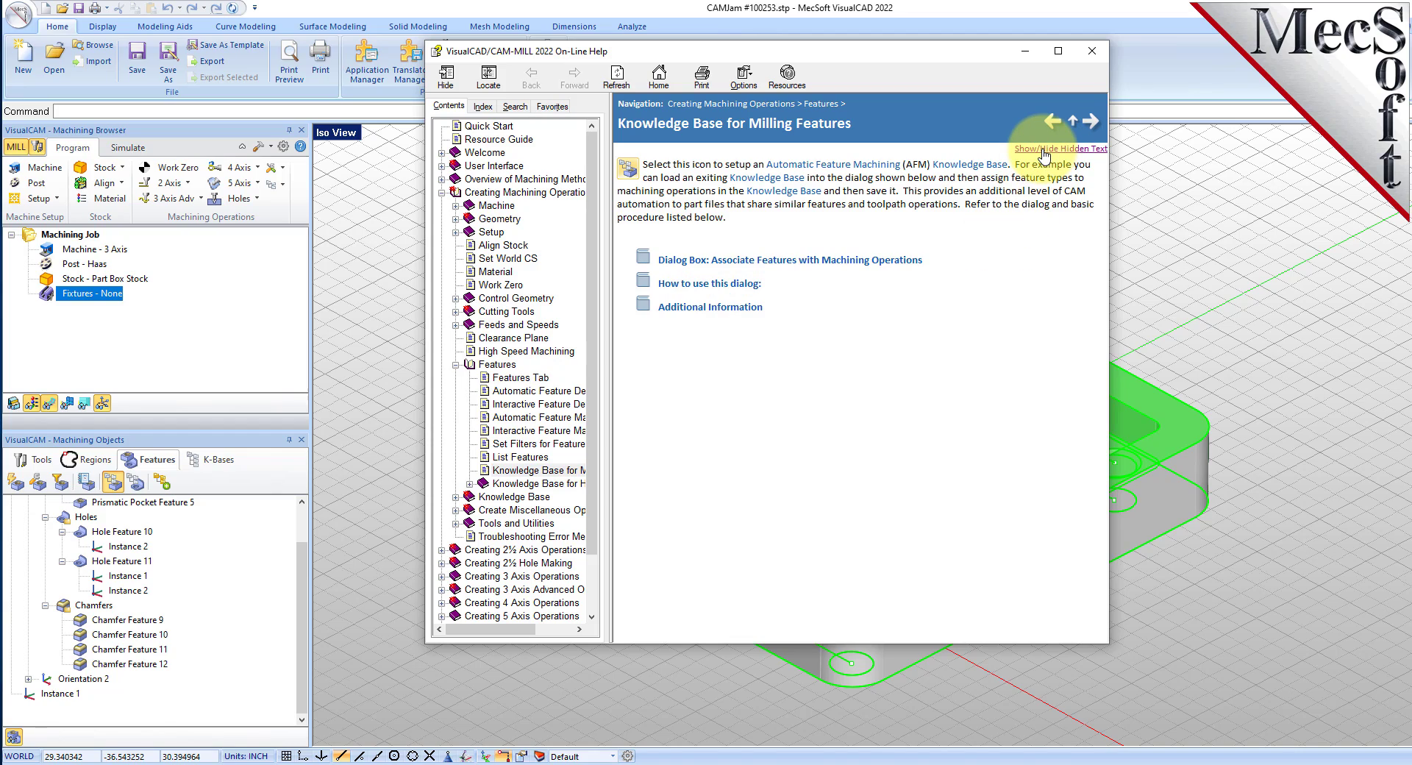
left_click(1043, 150)
scroll(1030, 279, "down", 15)
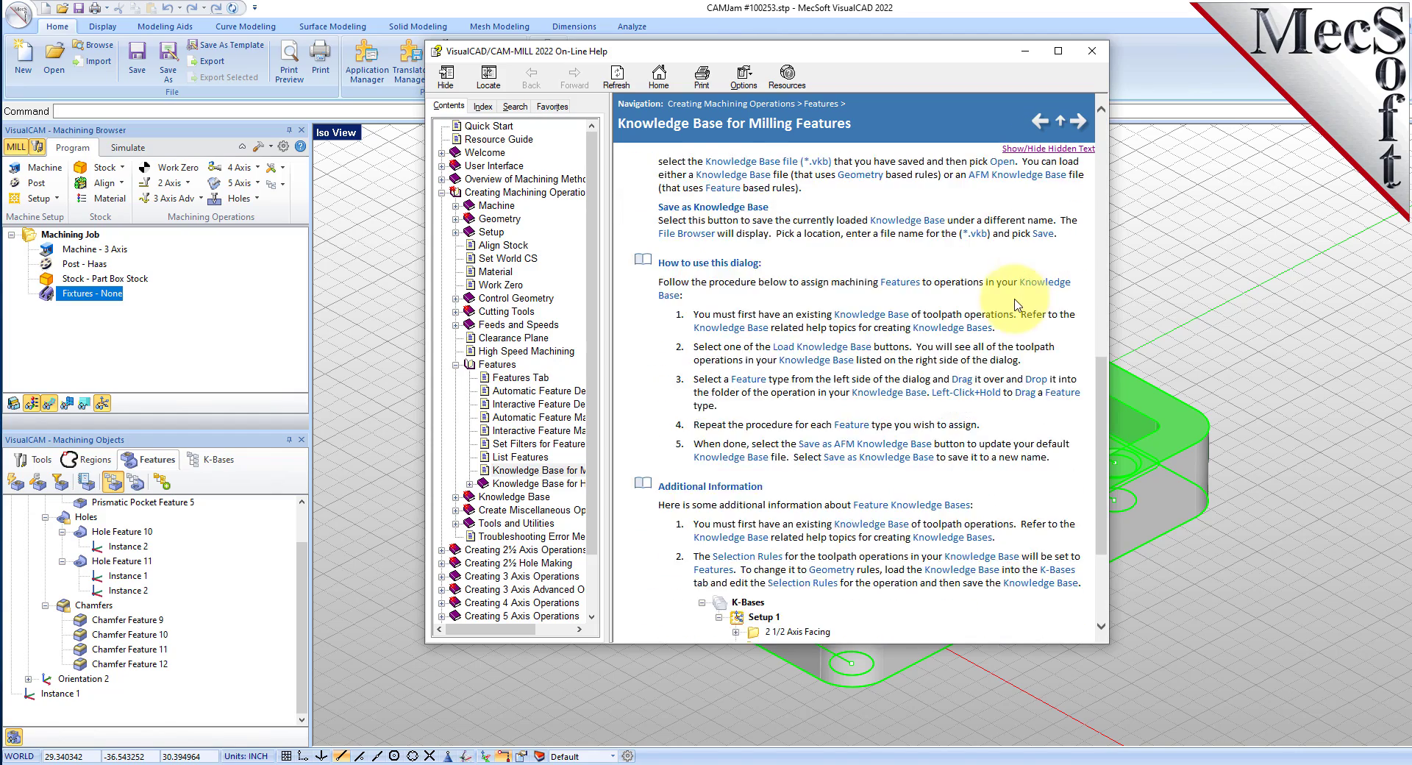
scroll(1015, 294, "up", 10)
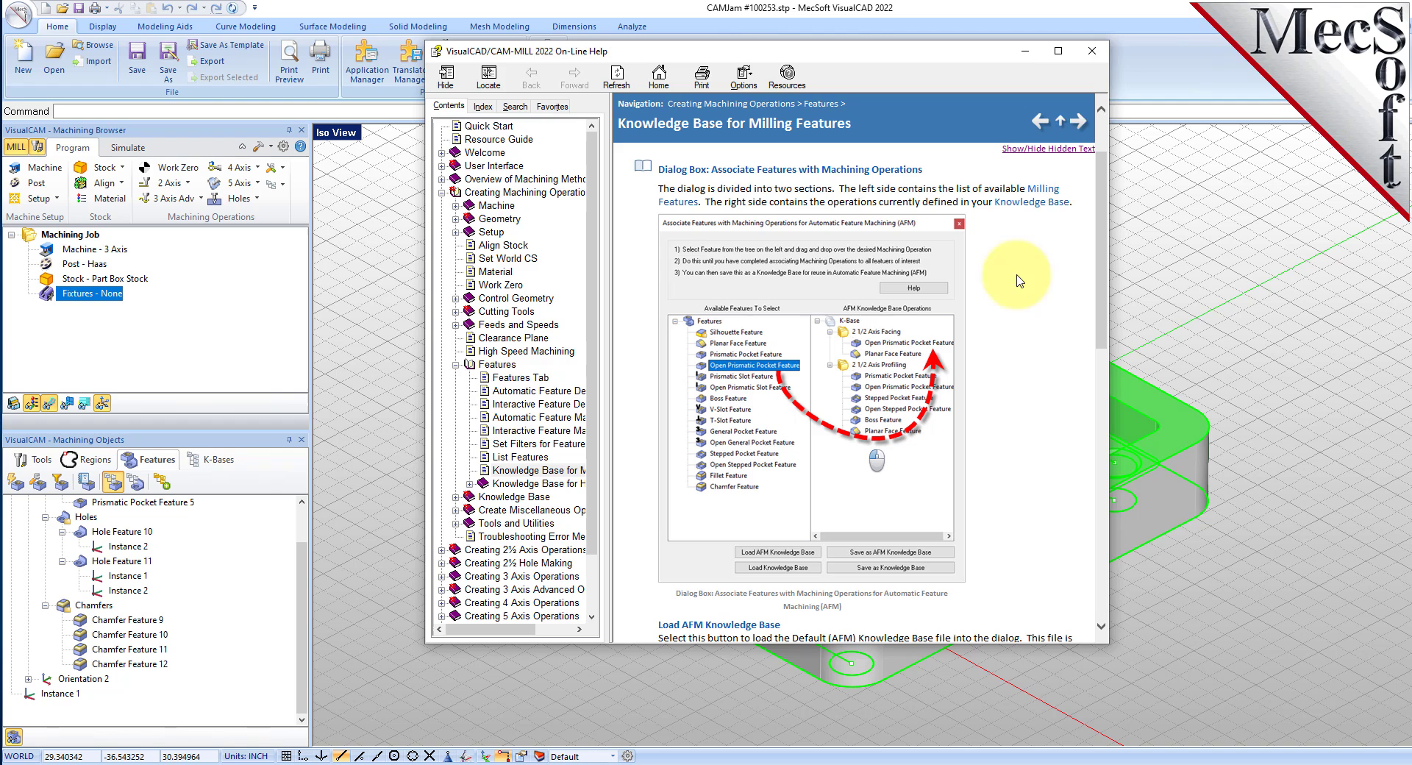
left_click(1091, 53)
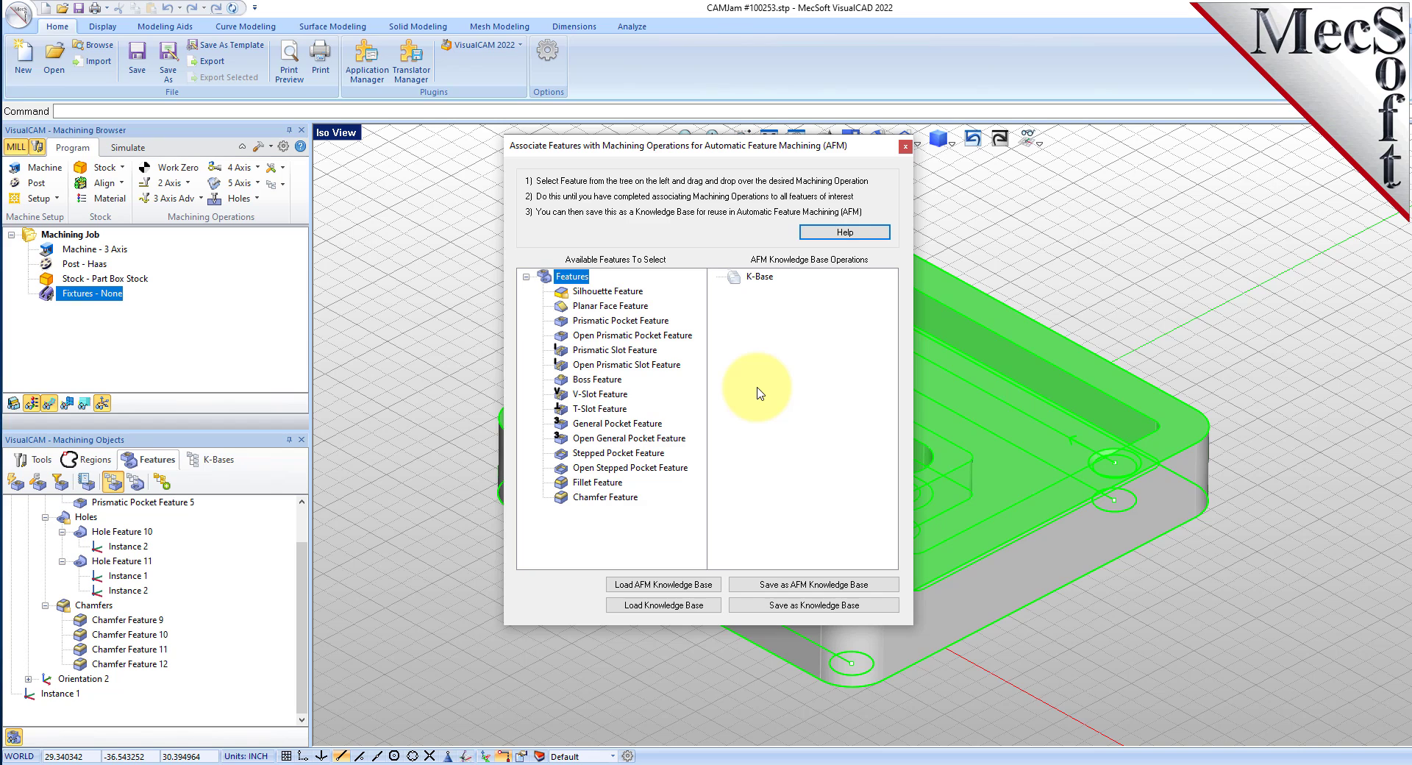
Load the AFM knowledge base and look through the operations and their associated features.
left_click(689, 586)
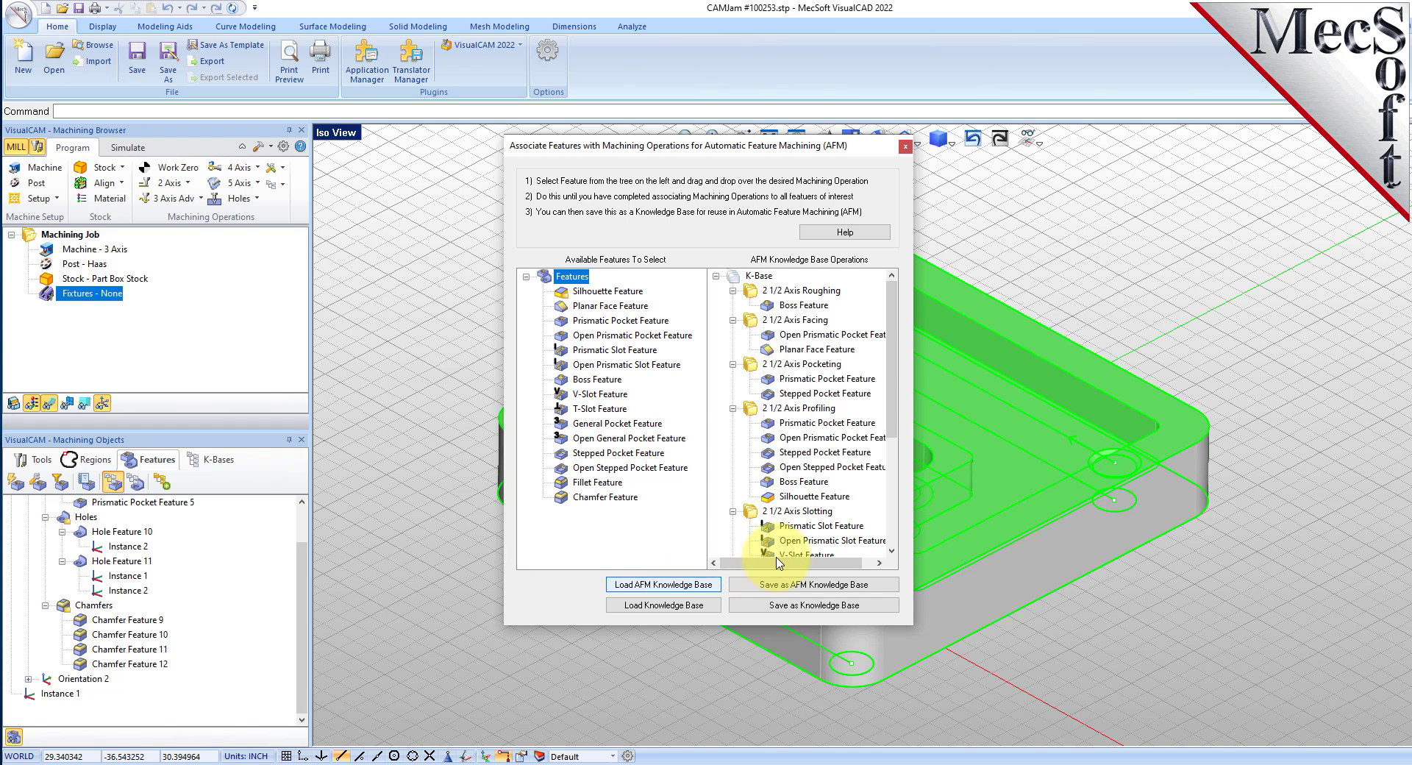
scroll(882, 395, "down", 5)
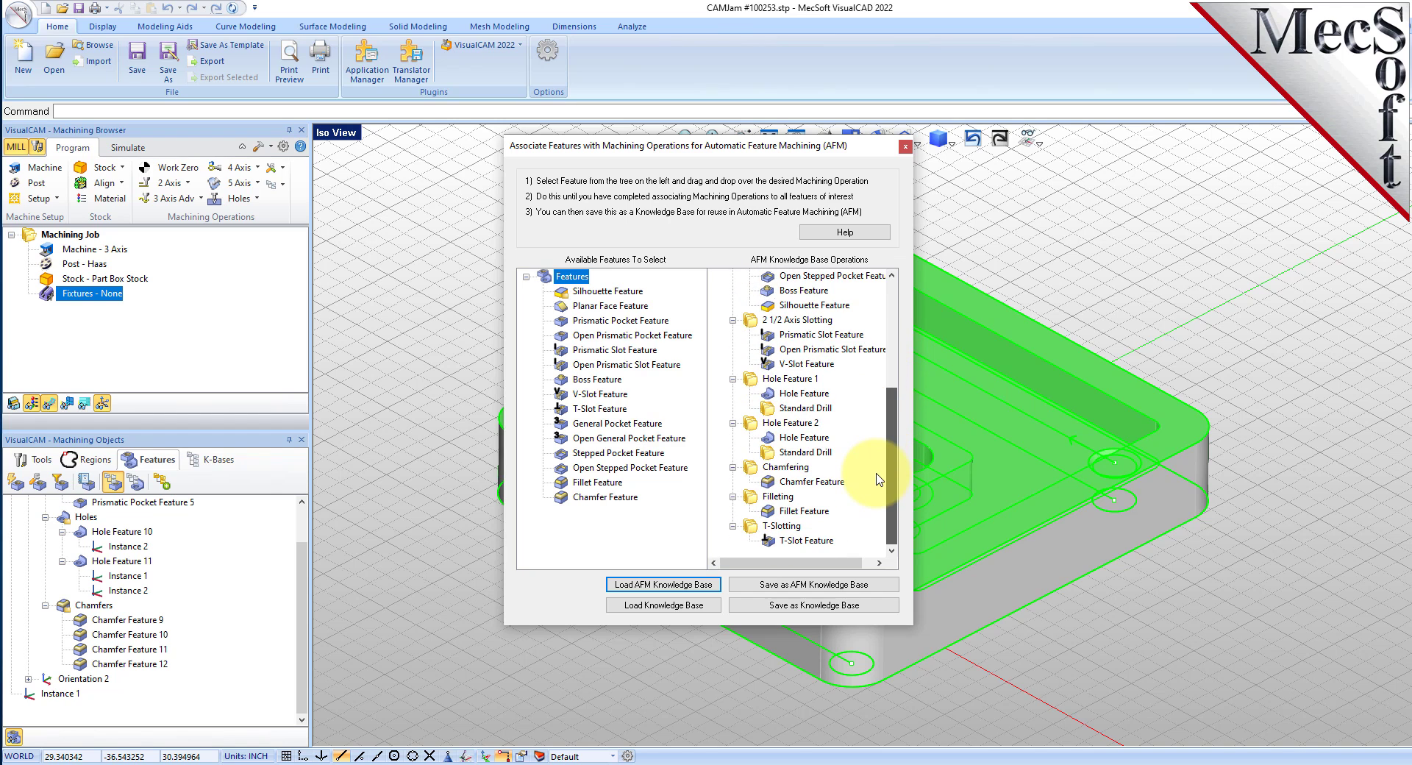
scroll(879, 419, "up", 5)
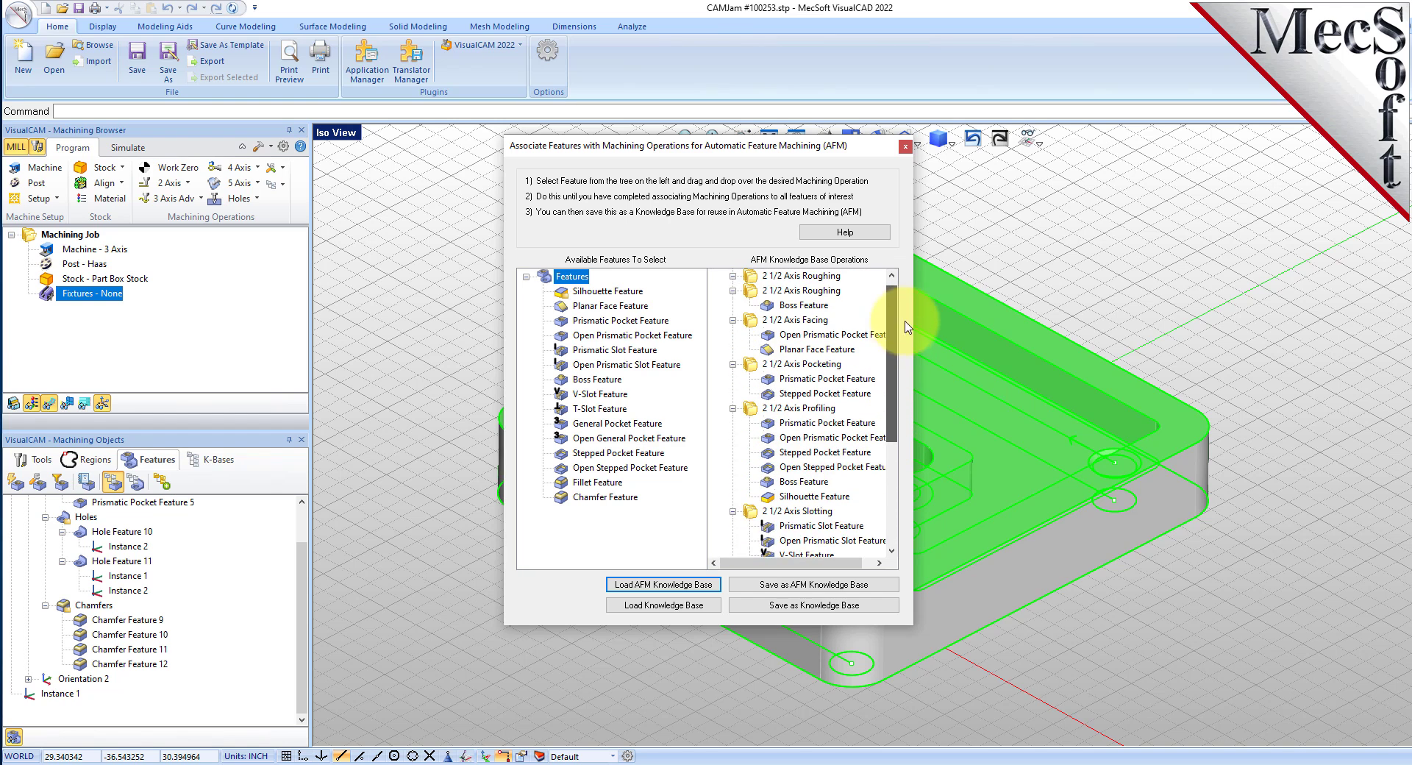
Collapse every operation folder in the AFM knowledge base, from 2 1/2 Axis Roughing to T-Slotting.
left_click(733, 290)
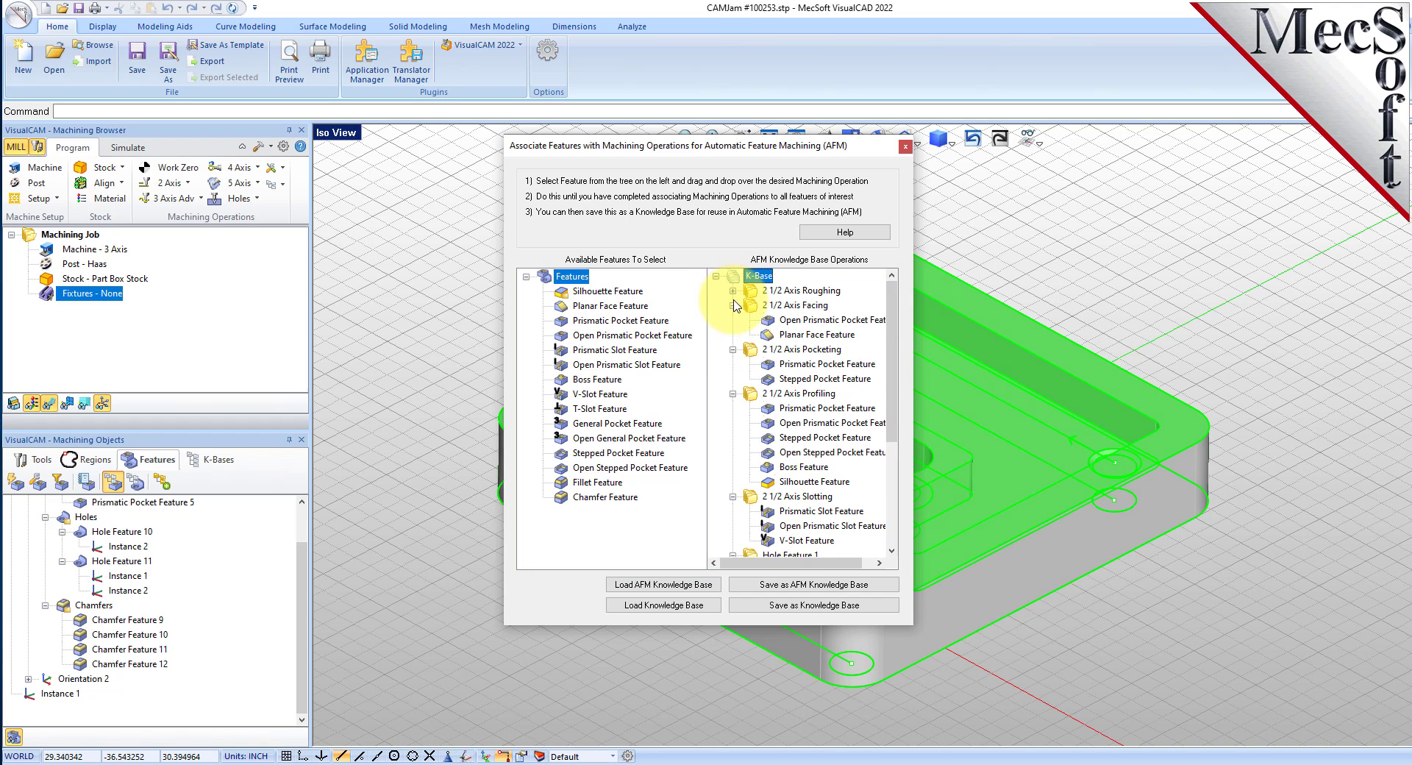
left_click(733, 305)
left_click(733, 320)
left_click(733, 335)
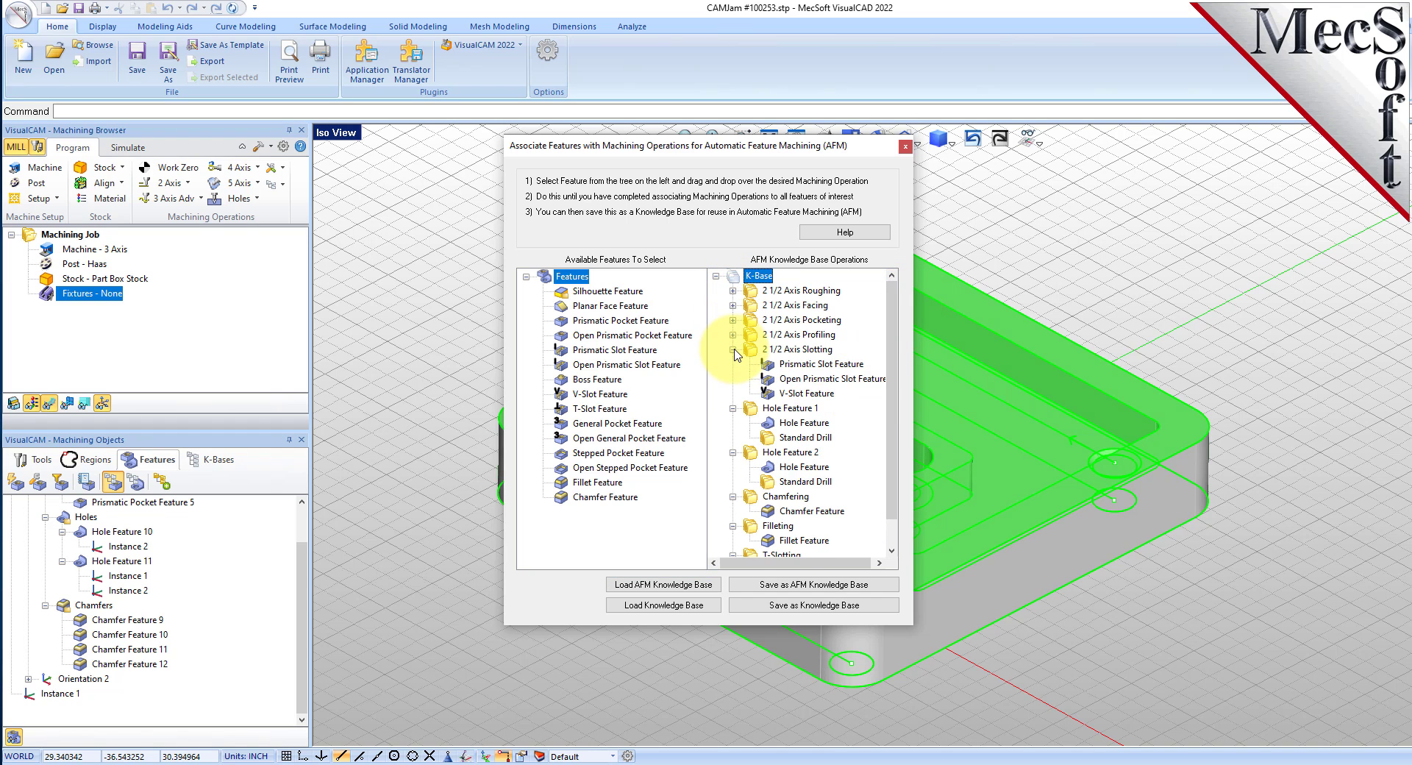
left_click(733, 350)
left_click(733, 364)
left_click(733, 379)
left_click(733, 393)
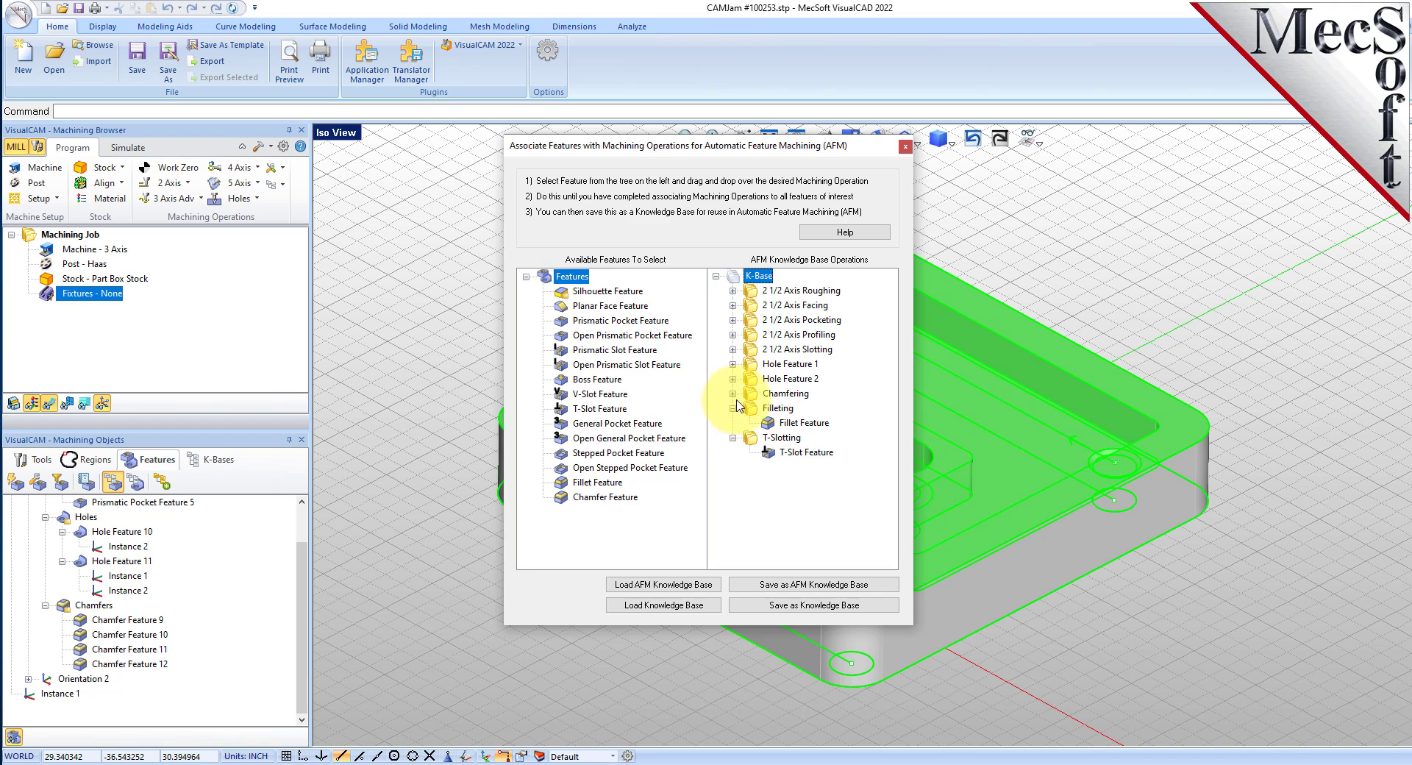
left_click(733, 408)
left_click(733, 423)
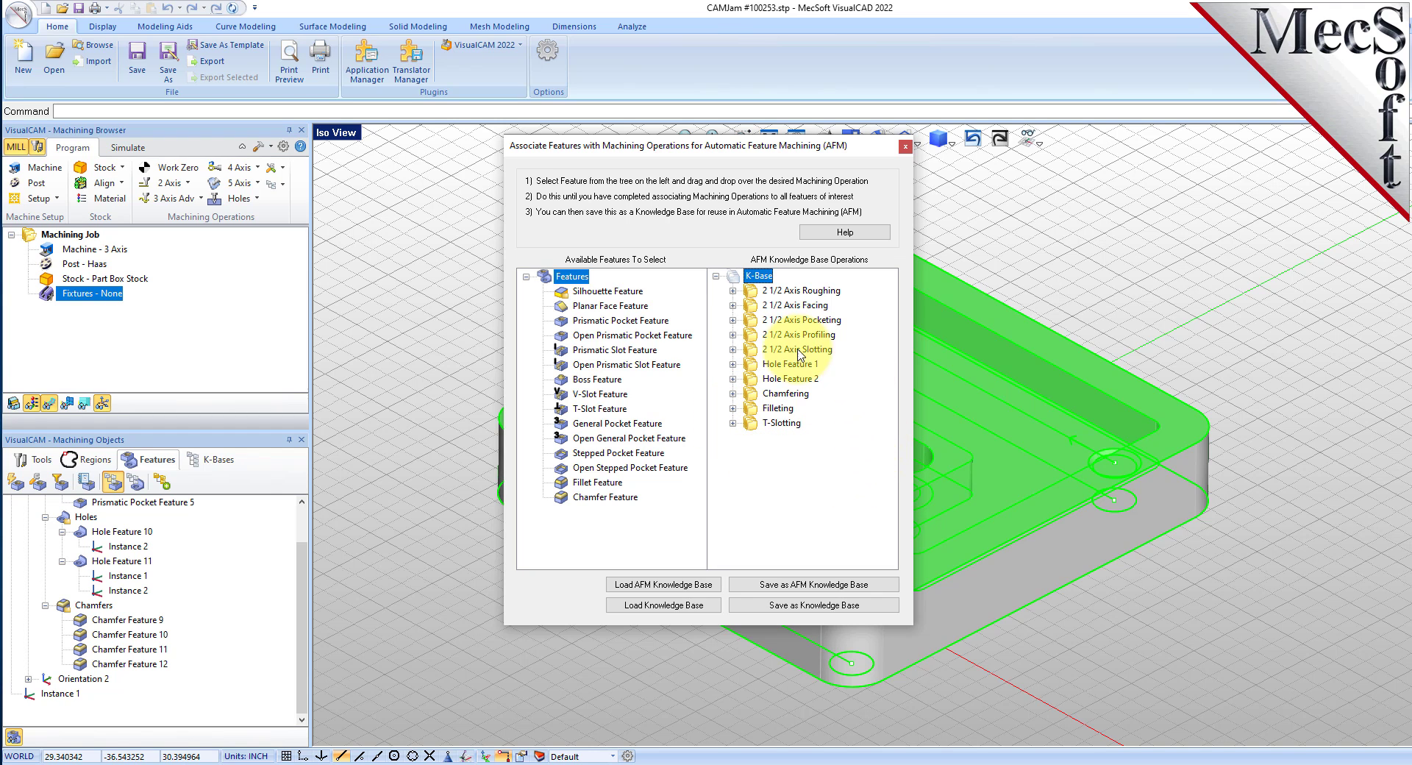
Assign the Prismatic Pocket Feature to the 2 1/2 Axis Pocketing operation, and close the association dialog without saving the knowledge base.
left_click(733, 290)
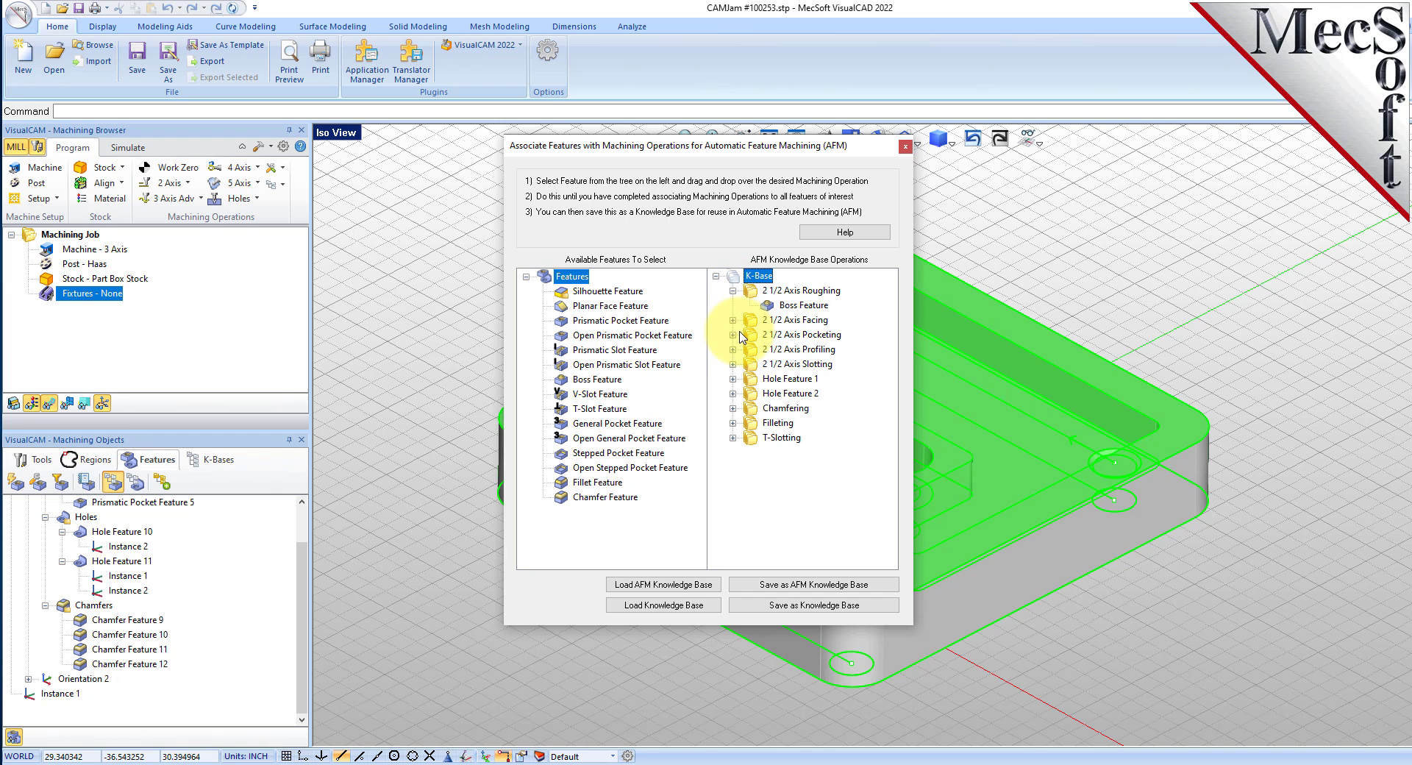
left_click(733, 320)
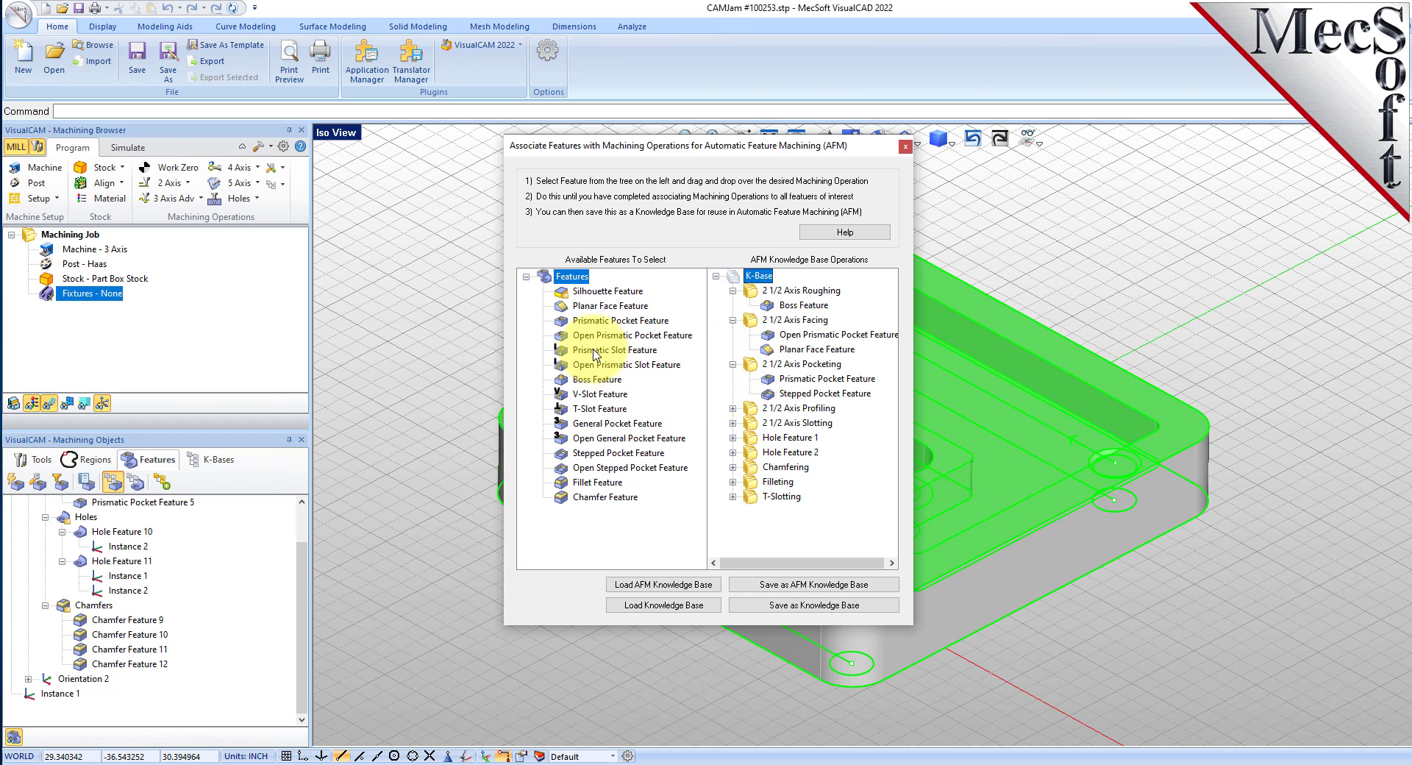
left_click(568, 322)
left_click_drag(566, 329, 792, 357)
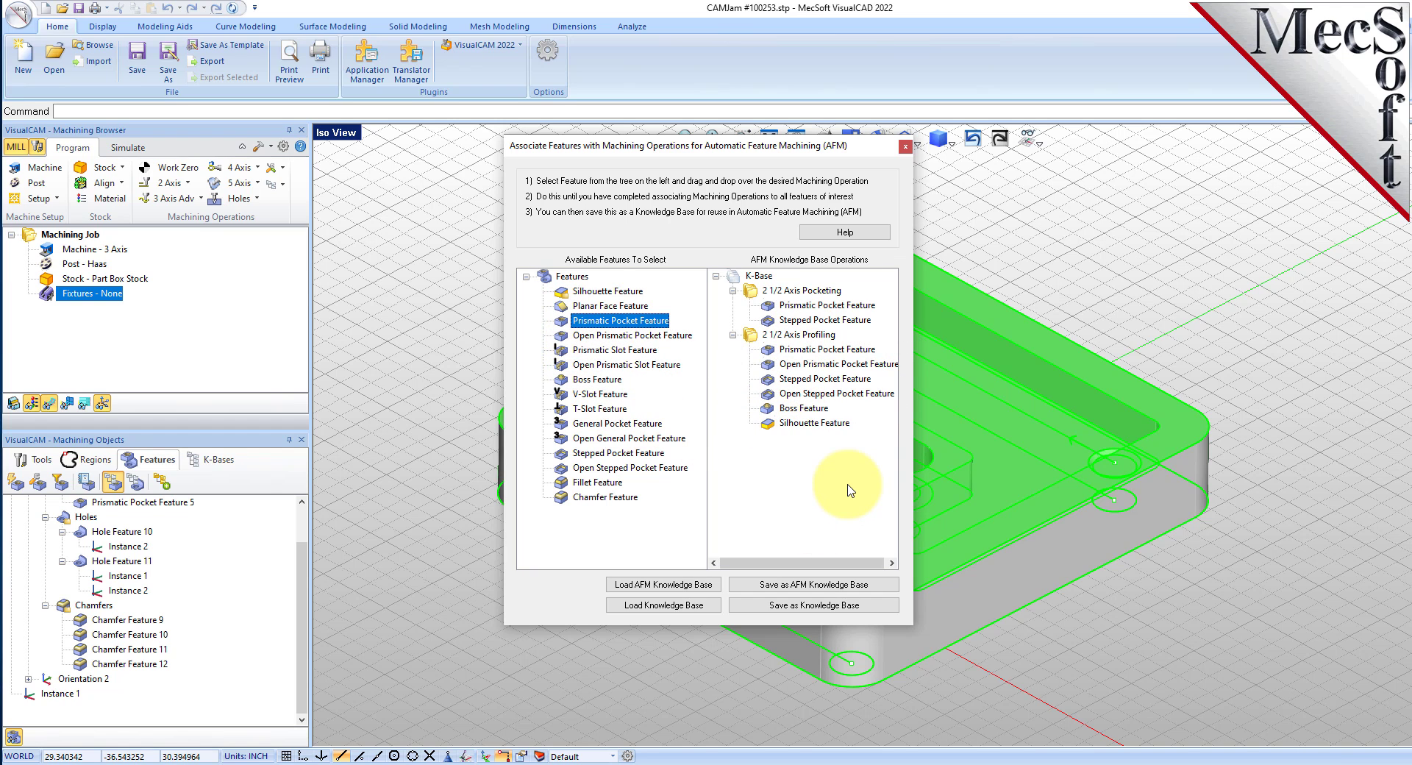
left_click(905, 146)
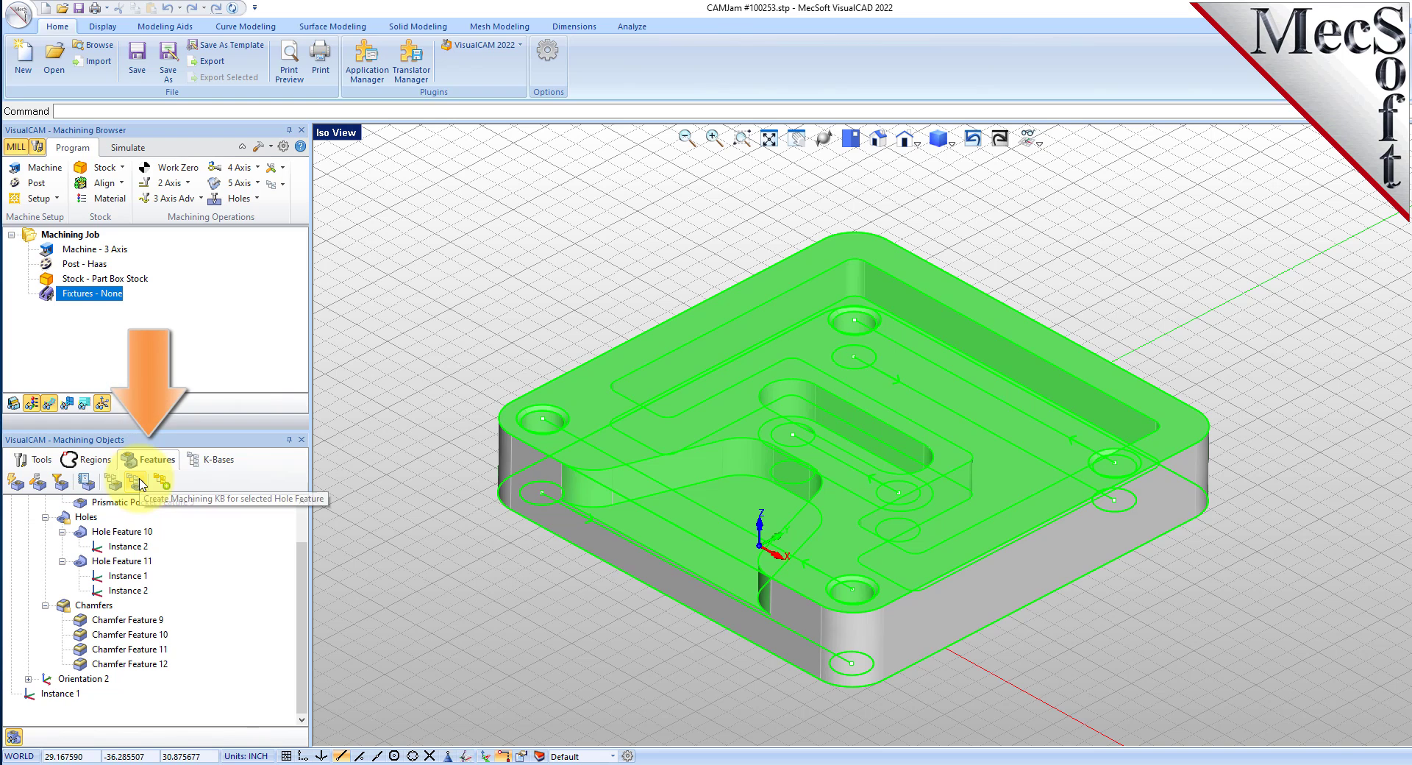
Open the machining knowledge base dialog for Hole Feature 11 and collapse the Thread Milling operation.
scroll(191, 602, "up", 1)
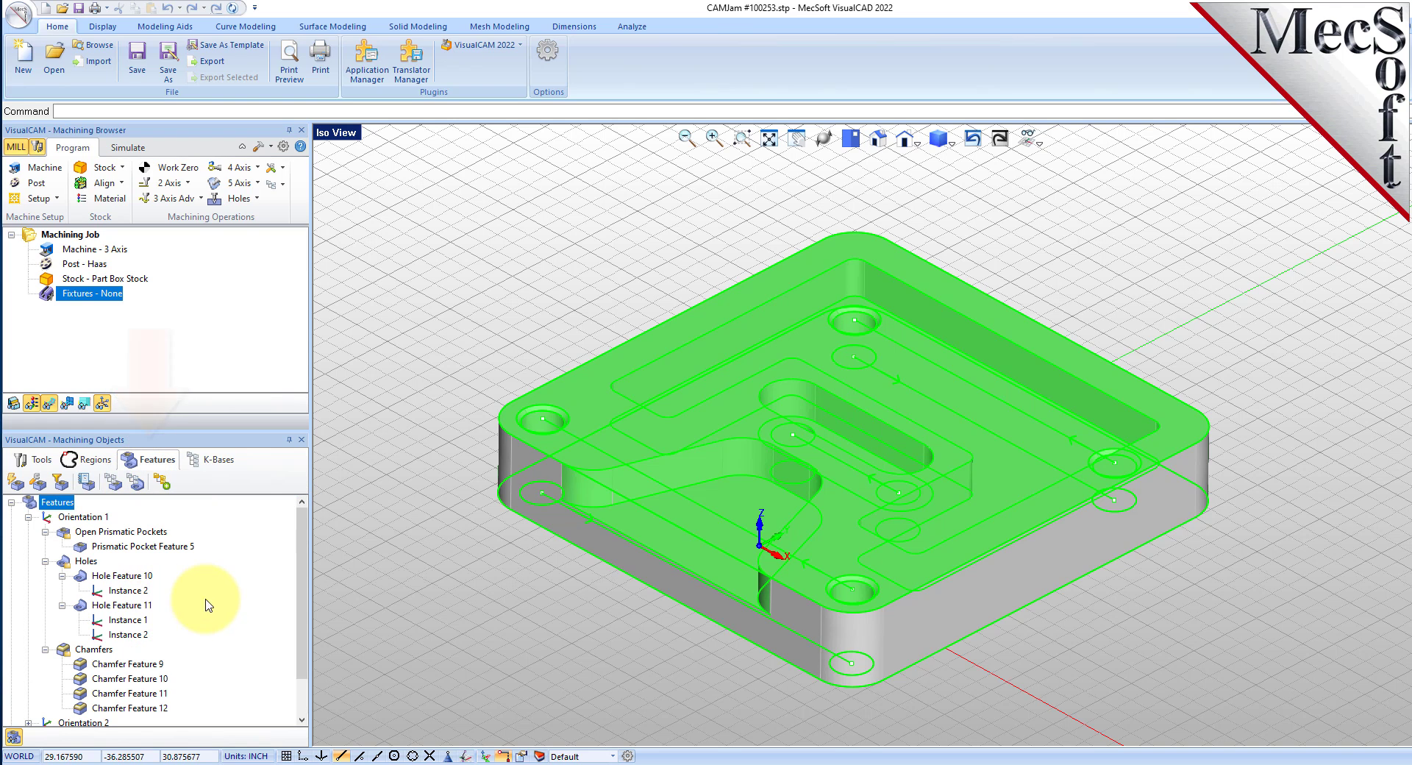
left_click(137, 607)
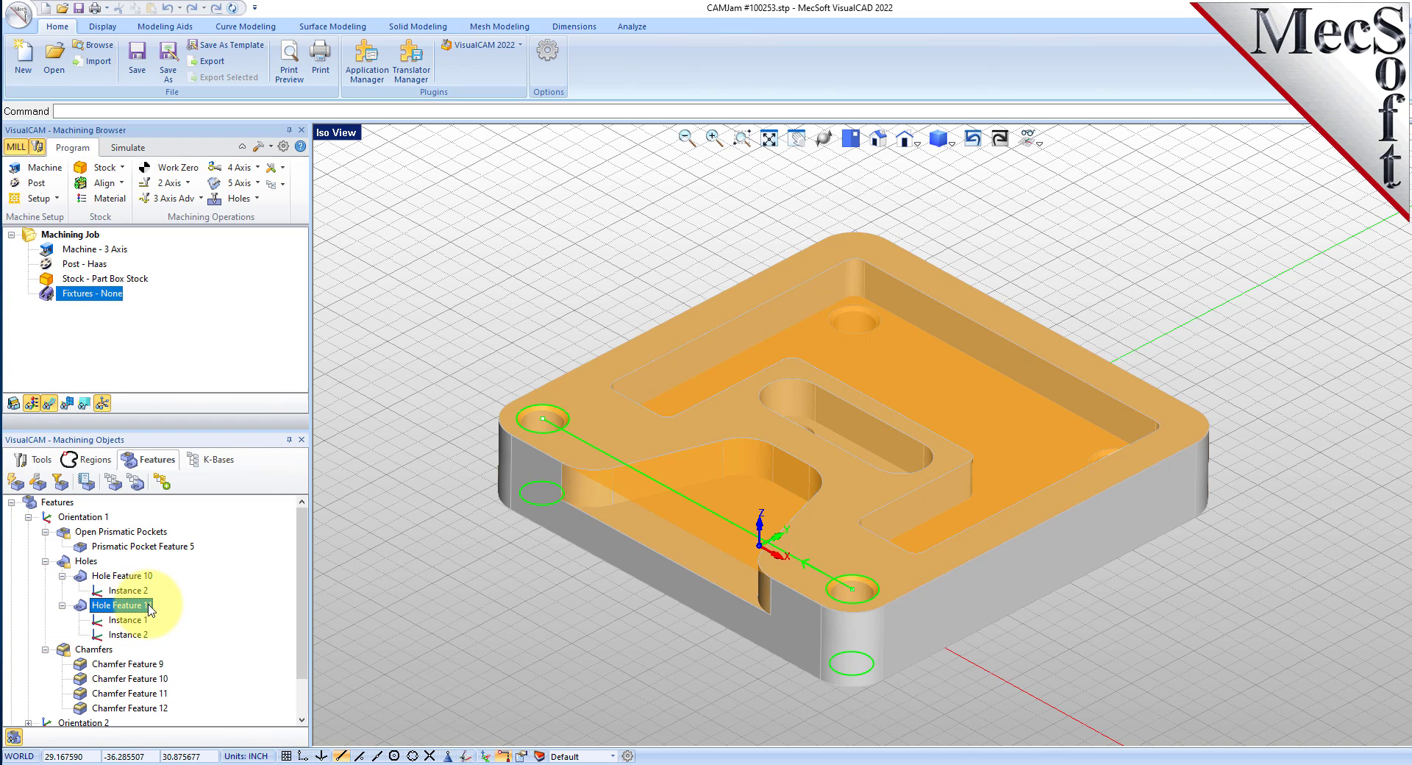
left_click(141, 488)
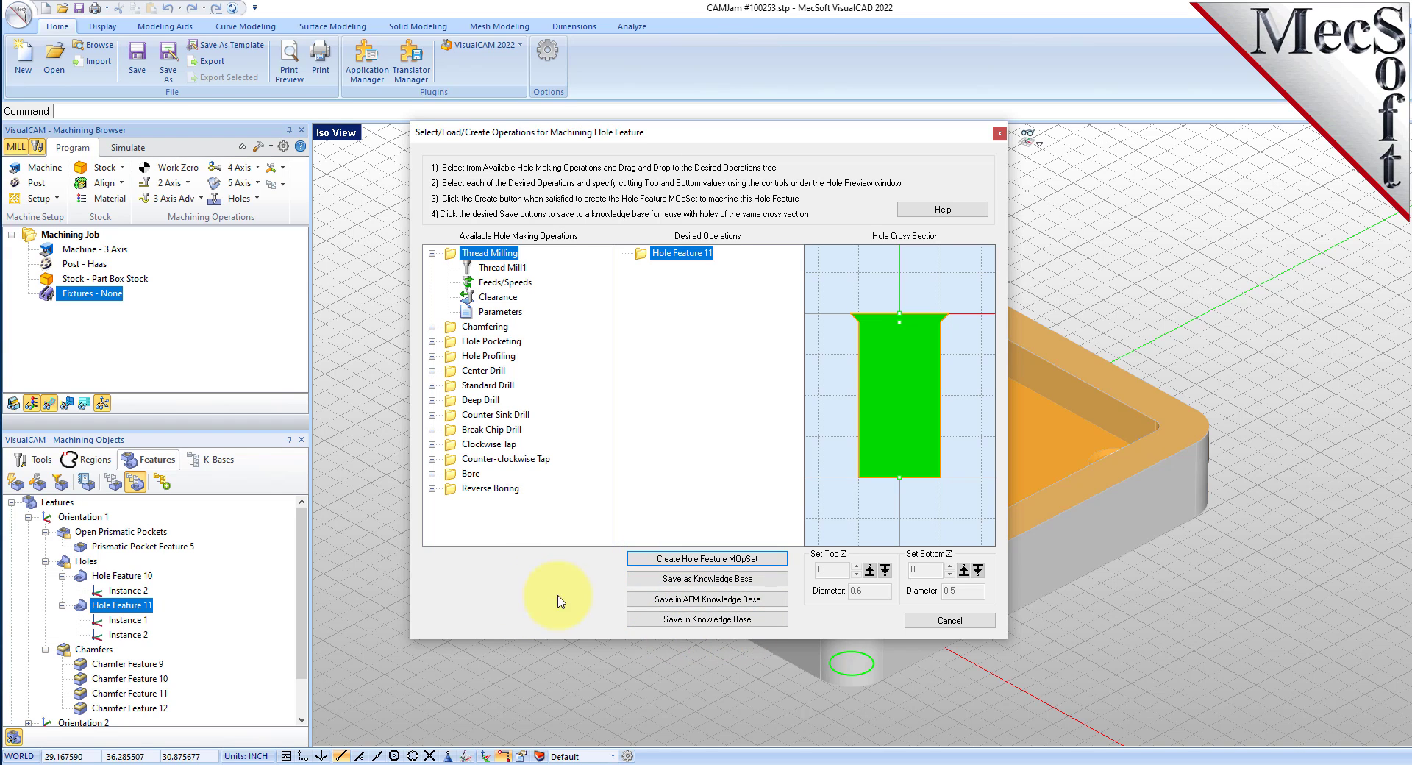
left_click_drag(746, 145, 737, 183)
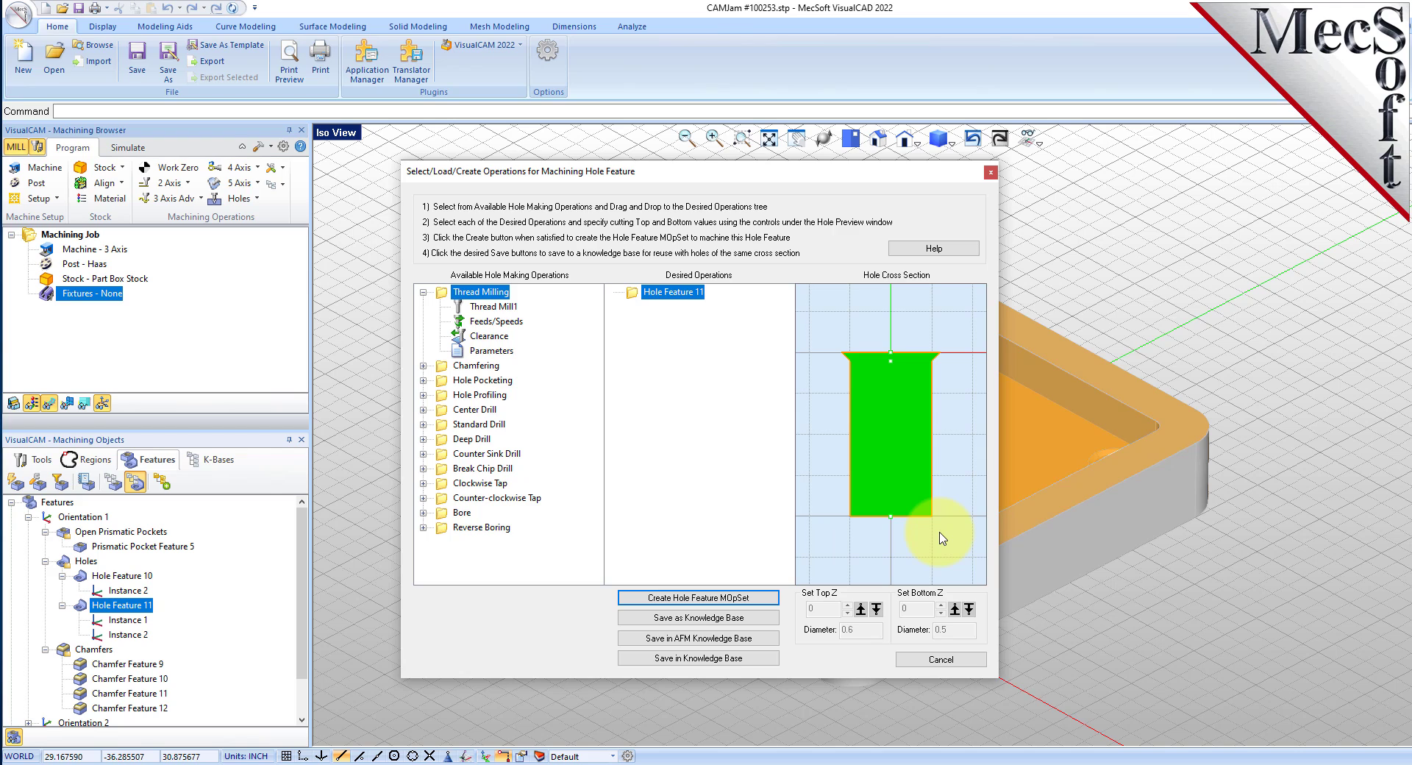
left_click(423, 292)
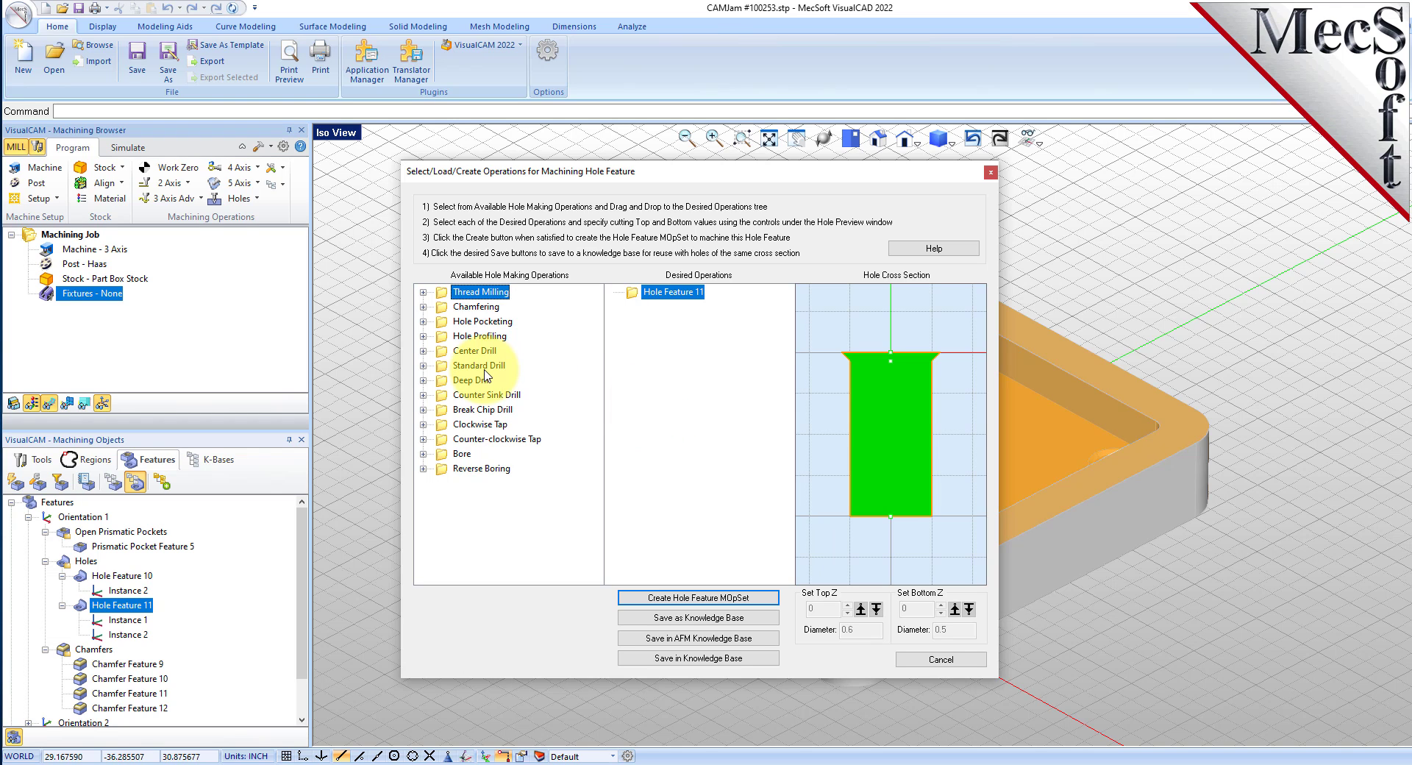
Add Center Drill, Standard Drill and Chamfering to Hole Feature 11's desired operations, review them, and close the dialog without creating or saving the set.
left_click_drag(467, 351, 658, 294)
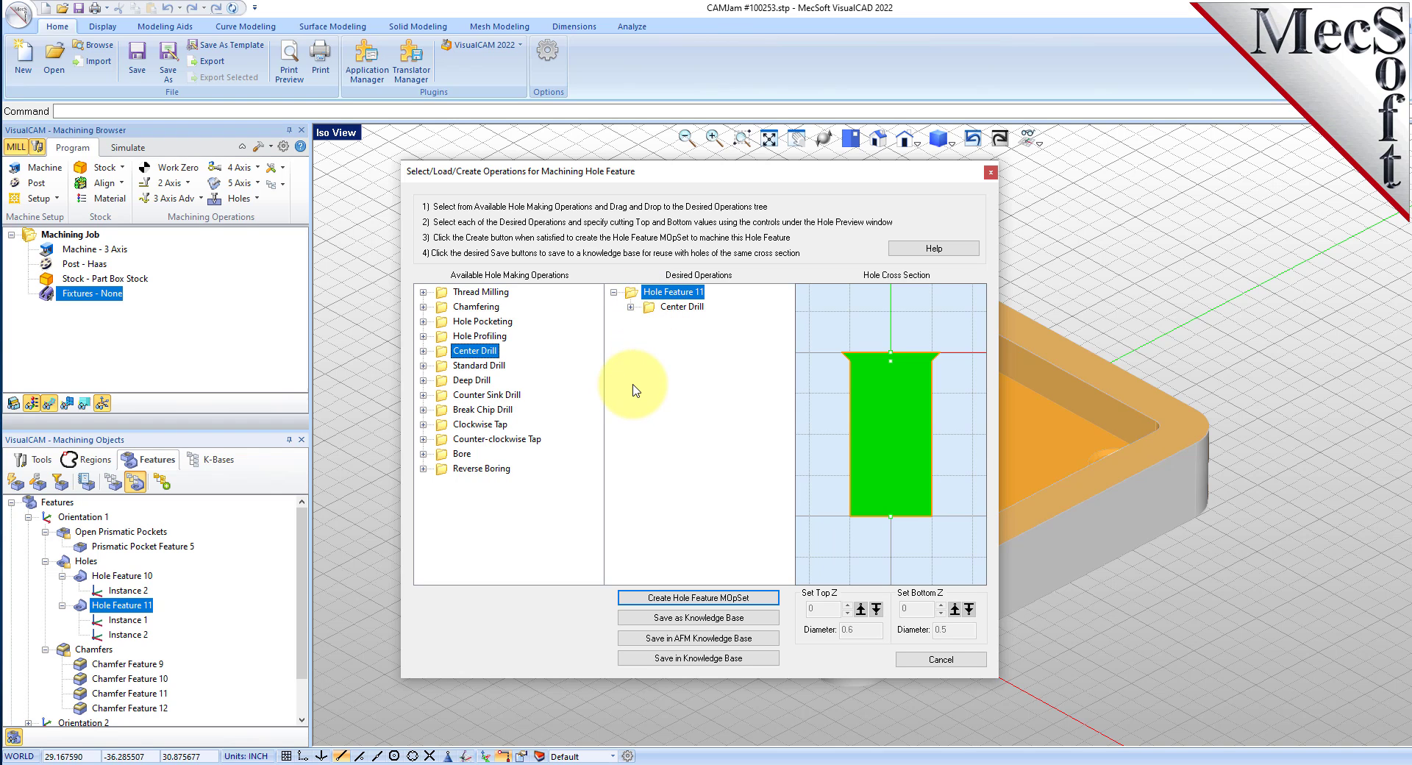
left_click_drag(478, 365, 668, 297)
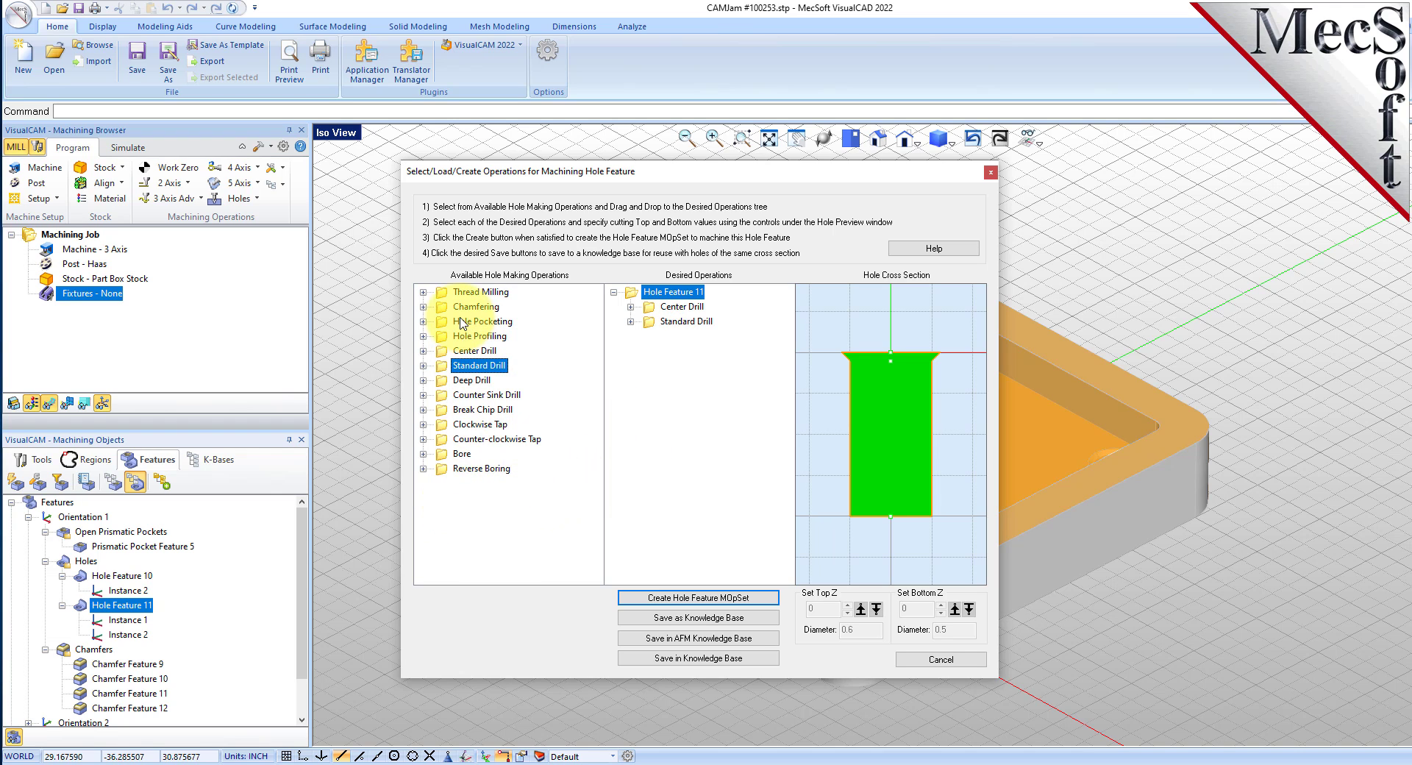
mouse_move(475, 306)
left_mouse_down()
mouse_move(586, 413)
mouse_move(664, 367)
mouse_move(673, 470)
mouse_move(652, 324)
left_mouse_up()
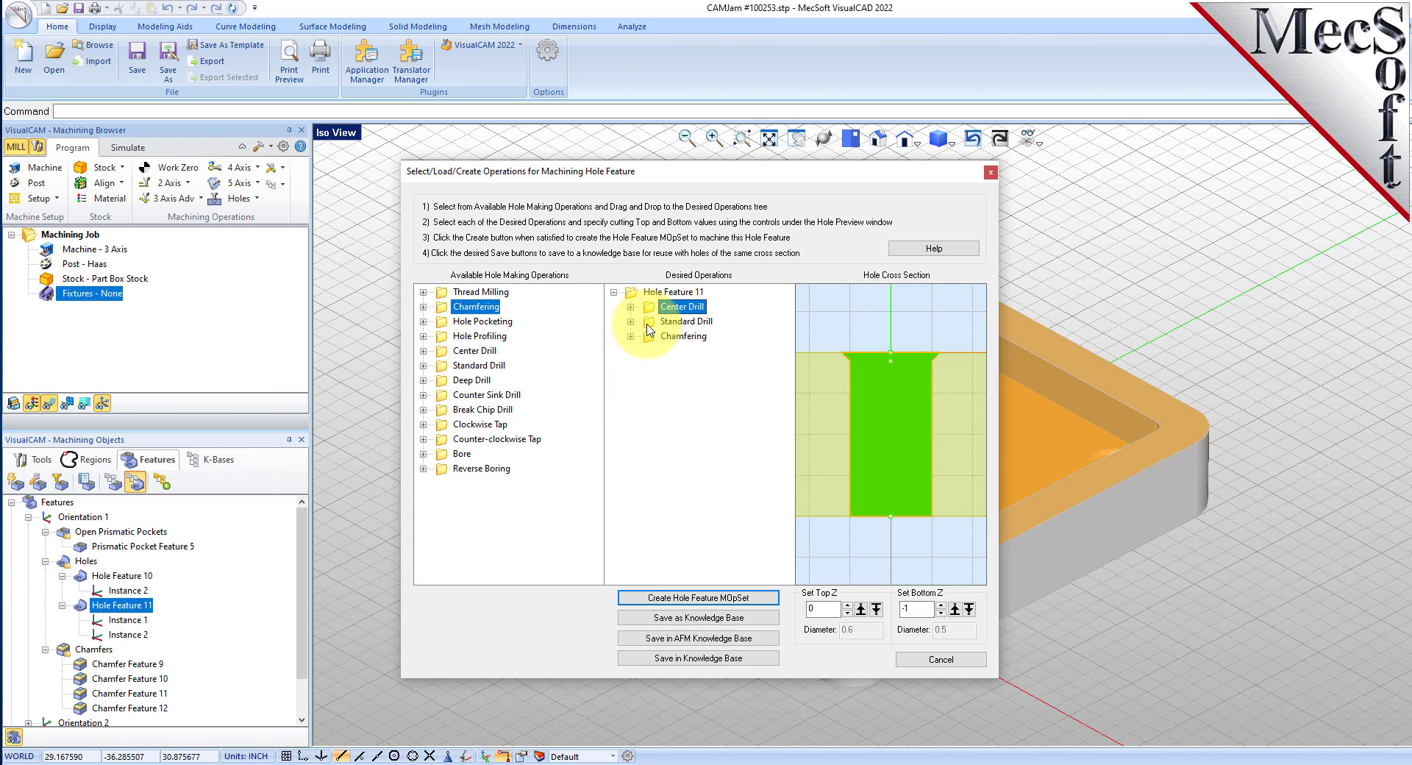
left_click(669, 322)
left_click(662, 336)
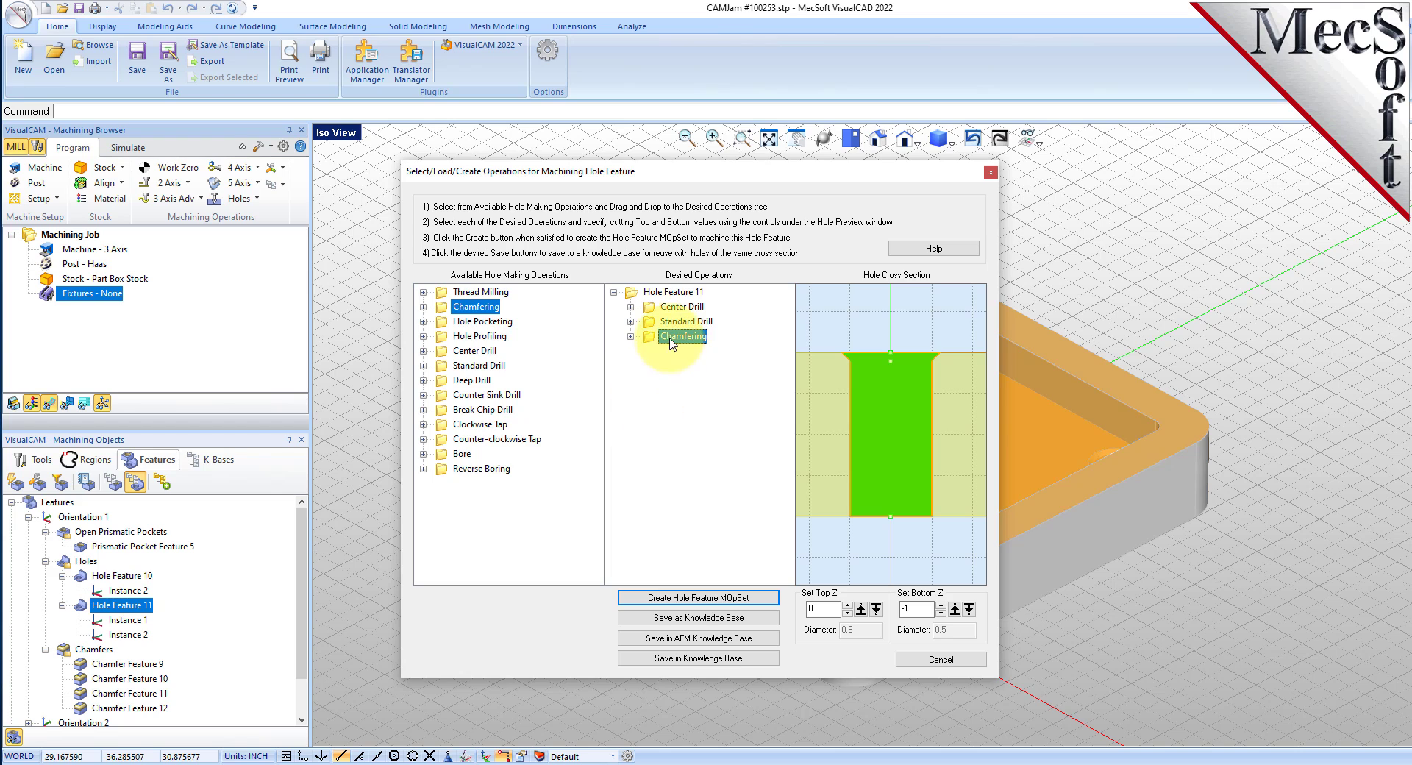
left_click(673, 292)
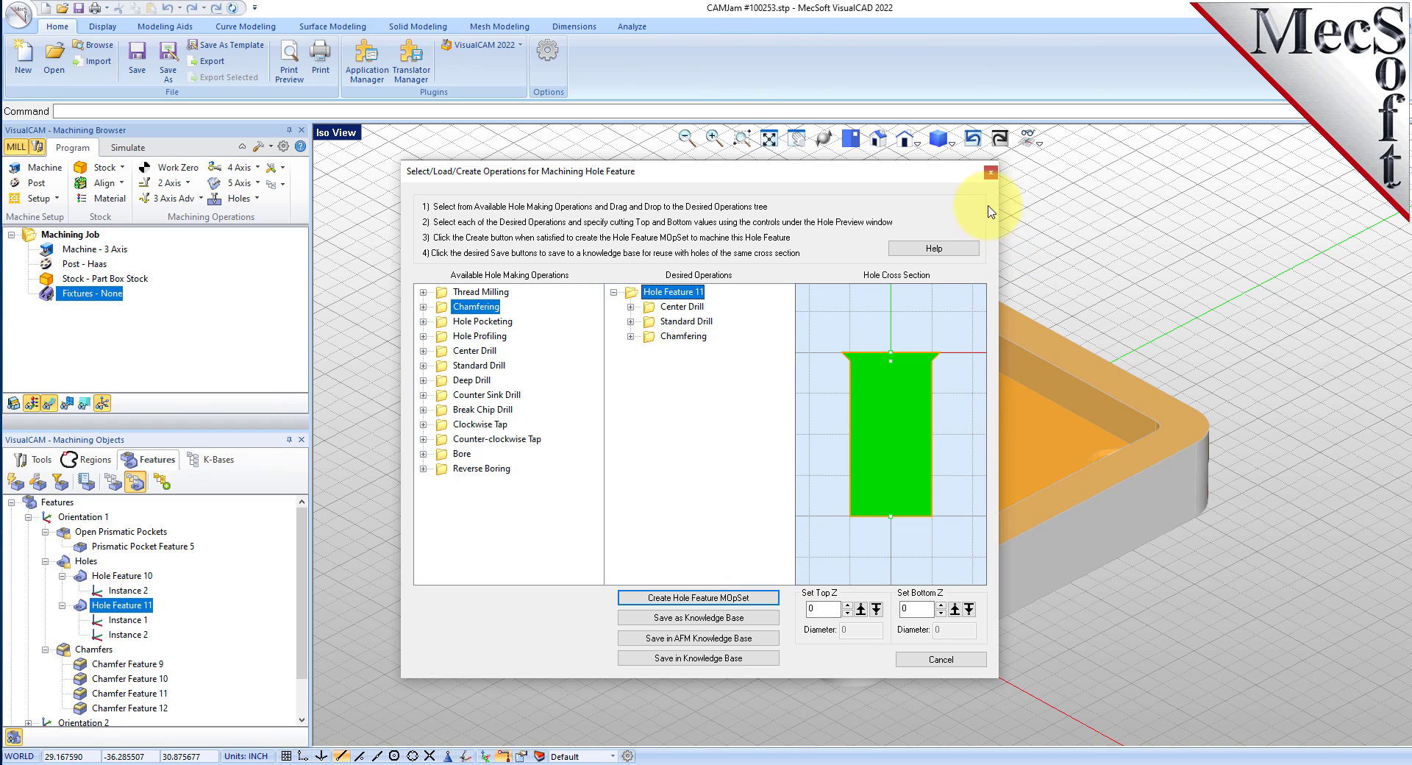
left_click(990, 174)
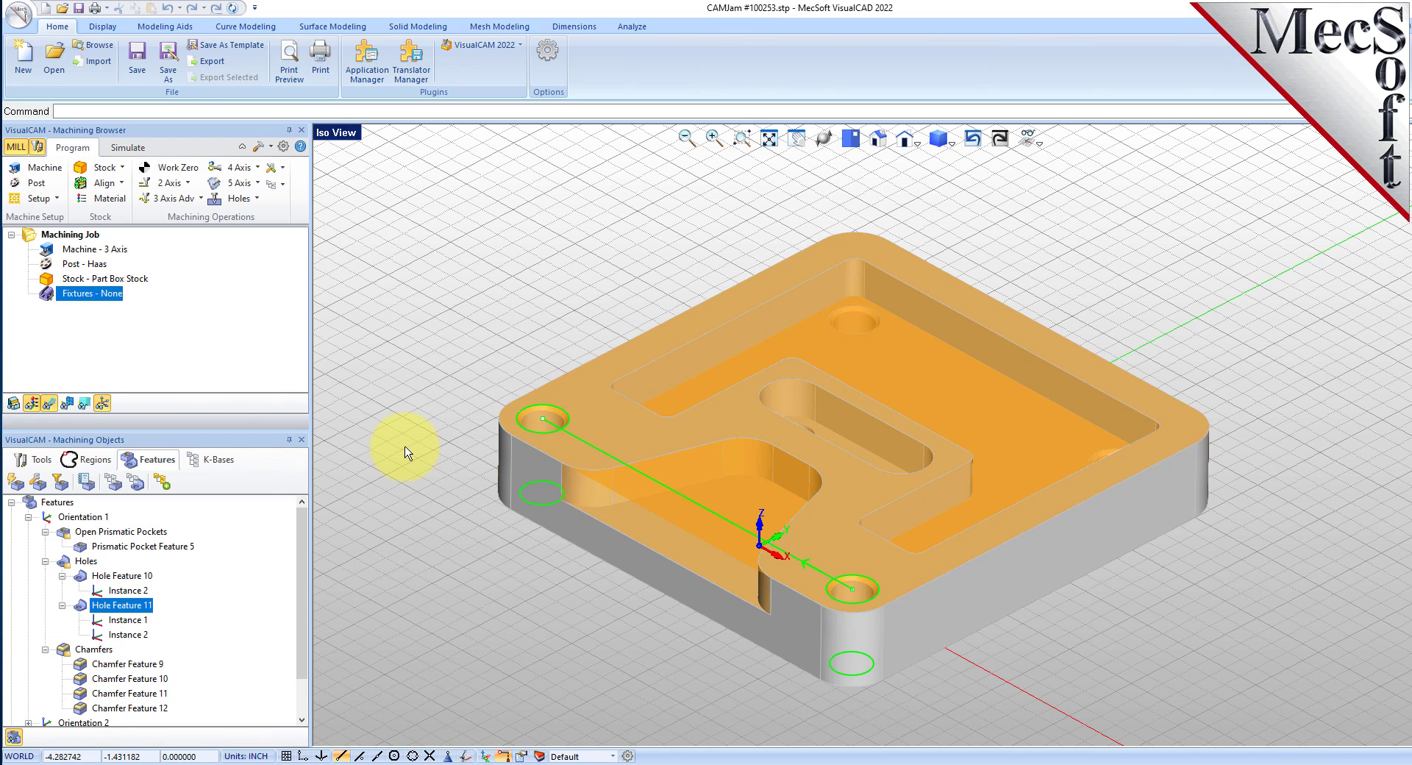
Load the DefaultAFM_INCH.vkb knowledge base into the knowledge base list.
left_click(214, 460)
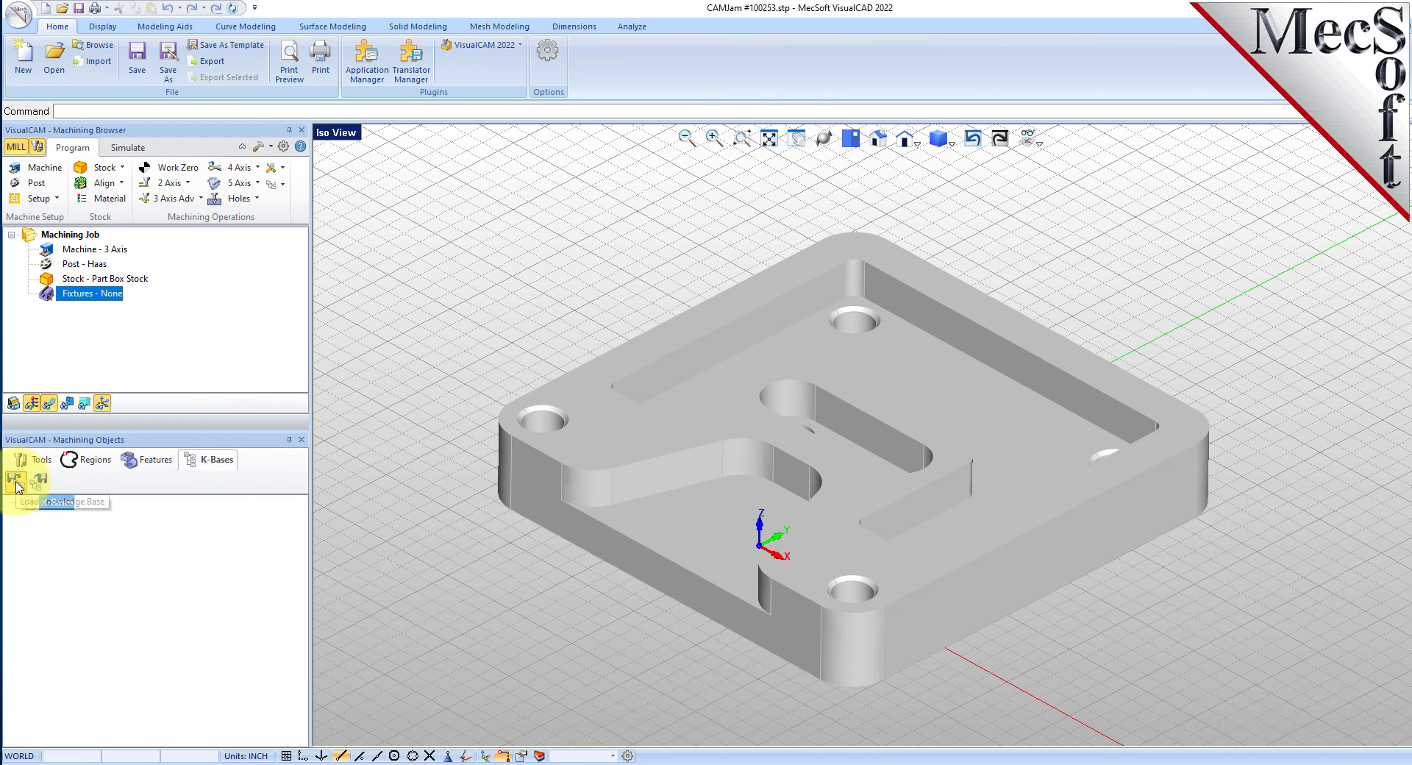
left_click(15, 481)
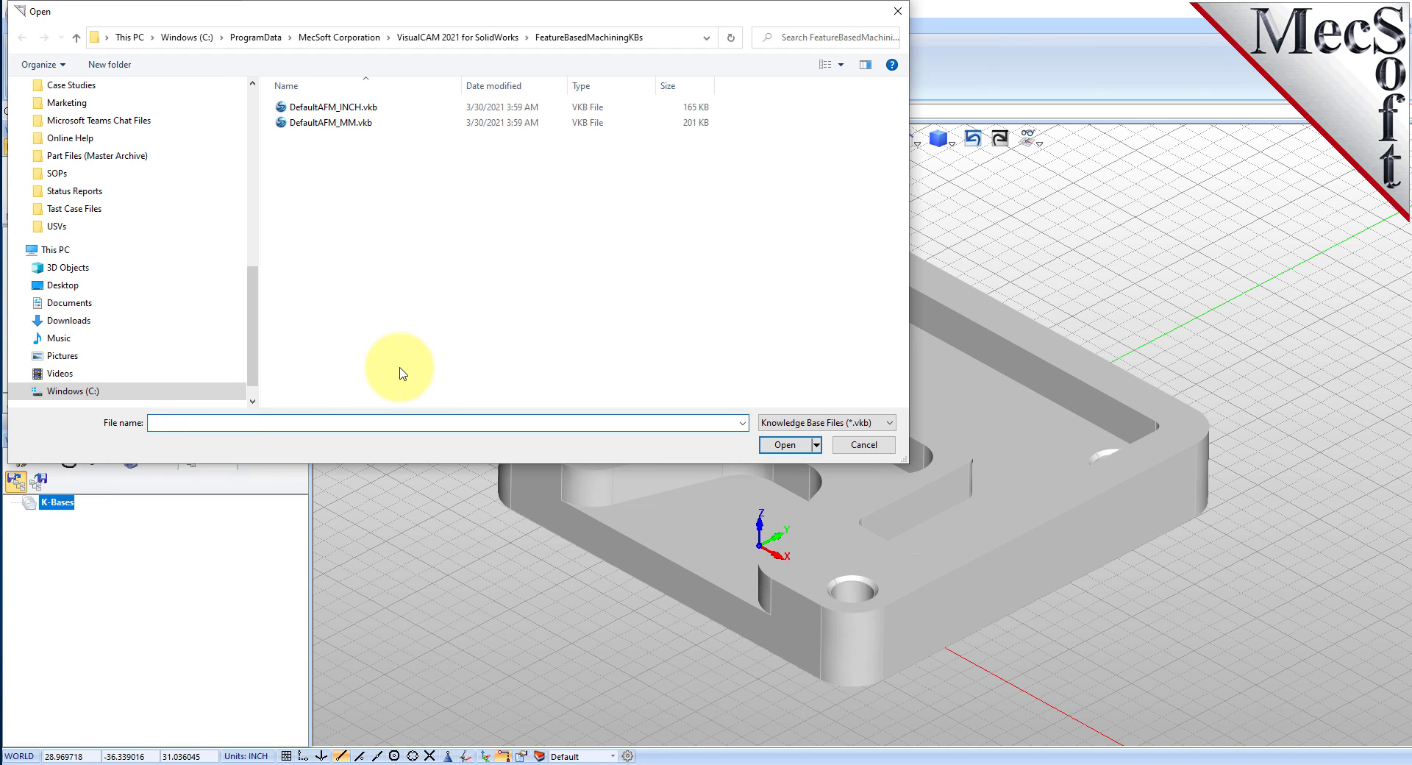
double_click(335, 106)
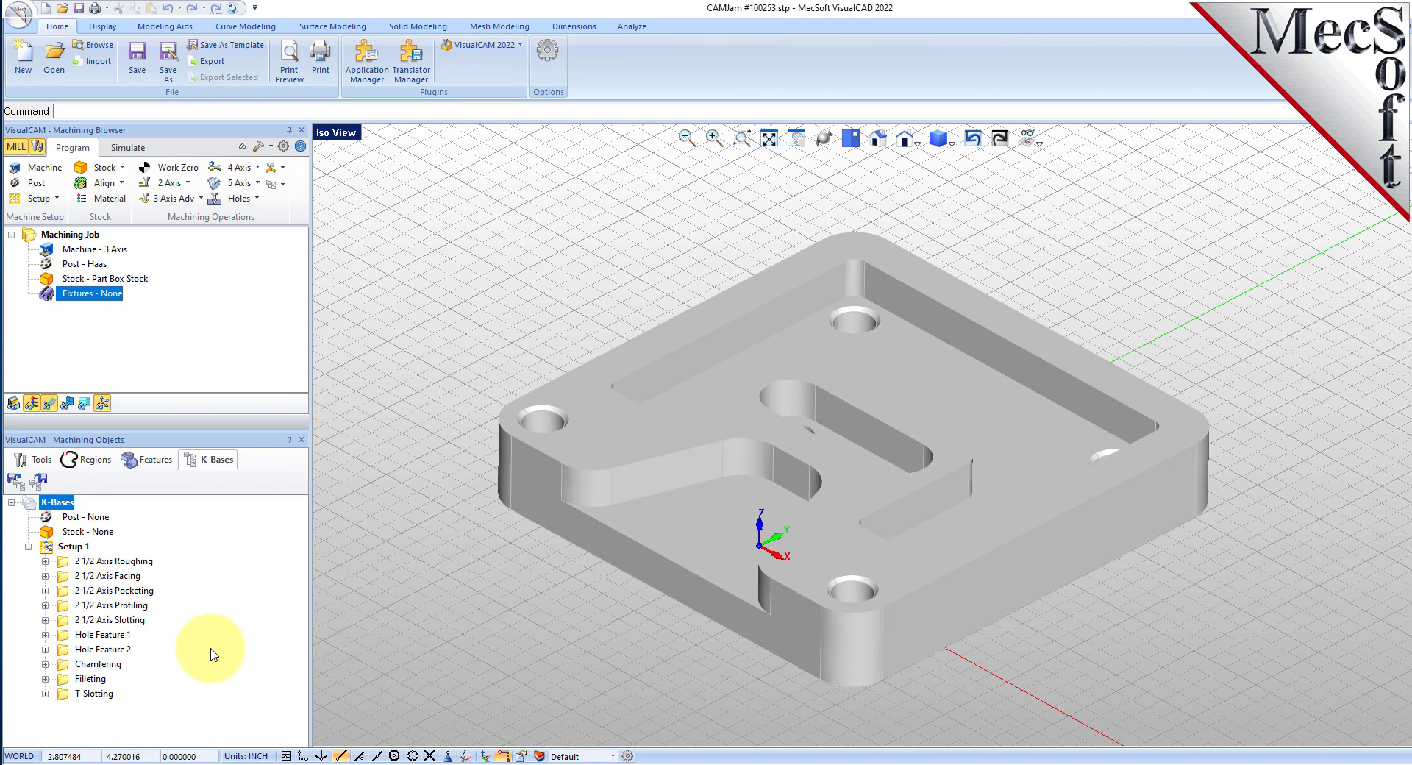
Look through the operations in the loaded knowledge base, from 2 1/2 Axis Facing to Chamfering.
left_click(66, 577)
left_click(66, 591)
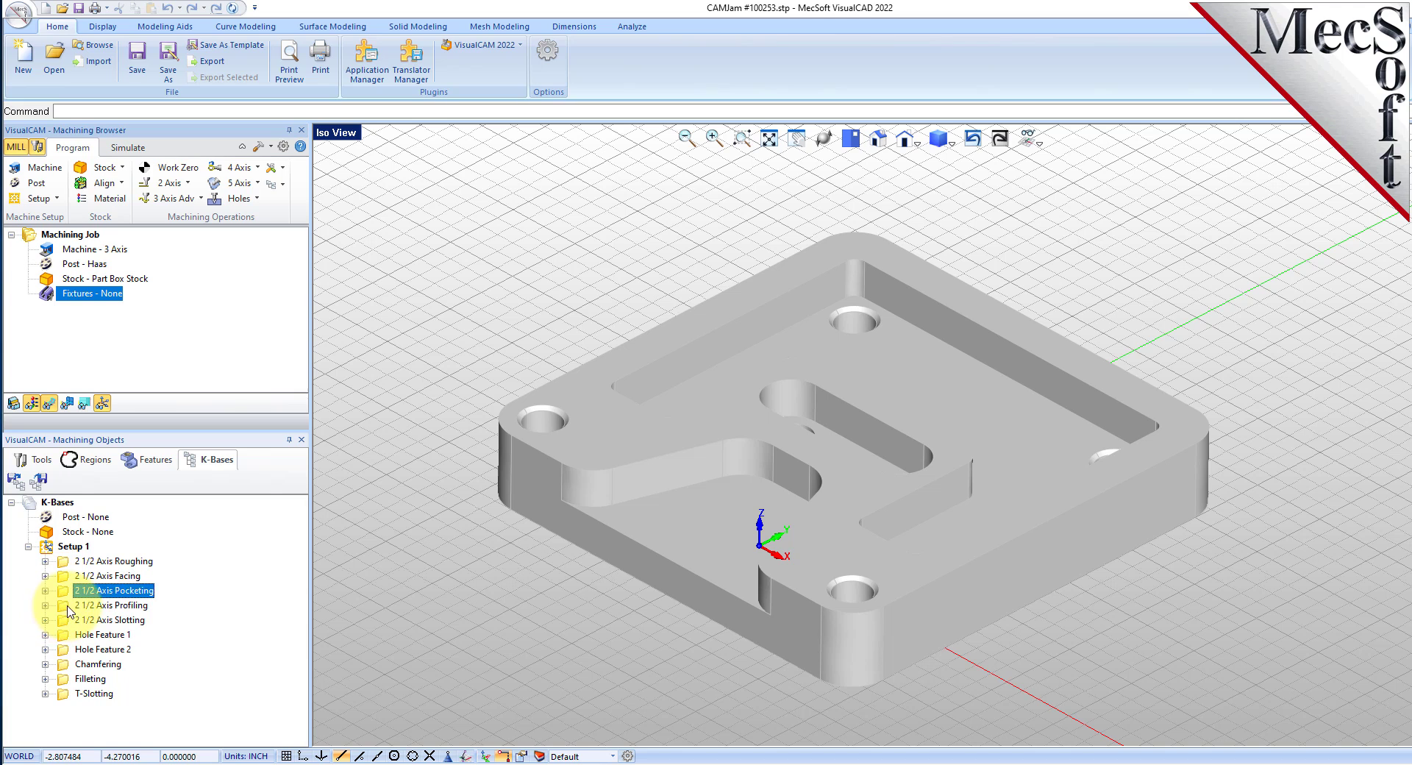
left_click(66, 605)
left_click(66, 620)
left_click(66, 635)
left_click(66, 650)
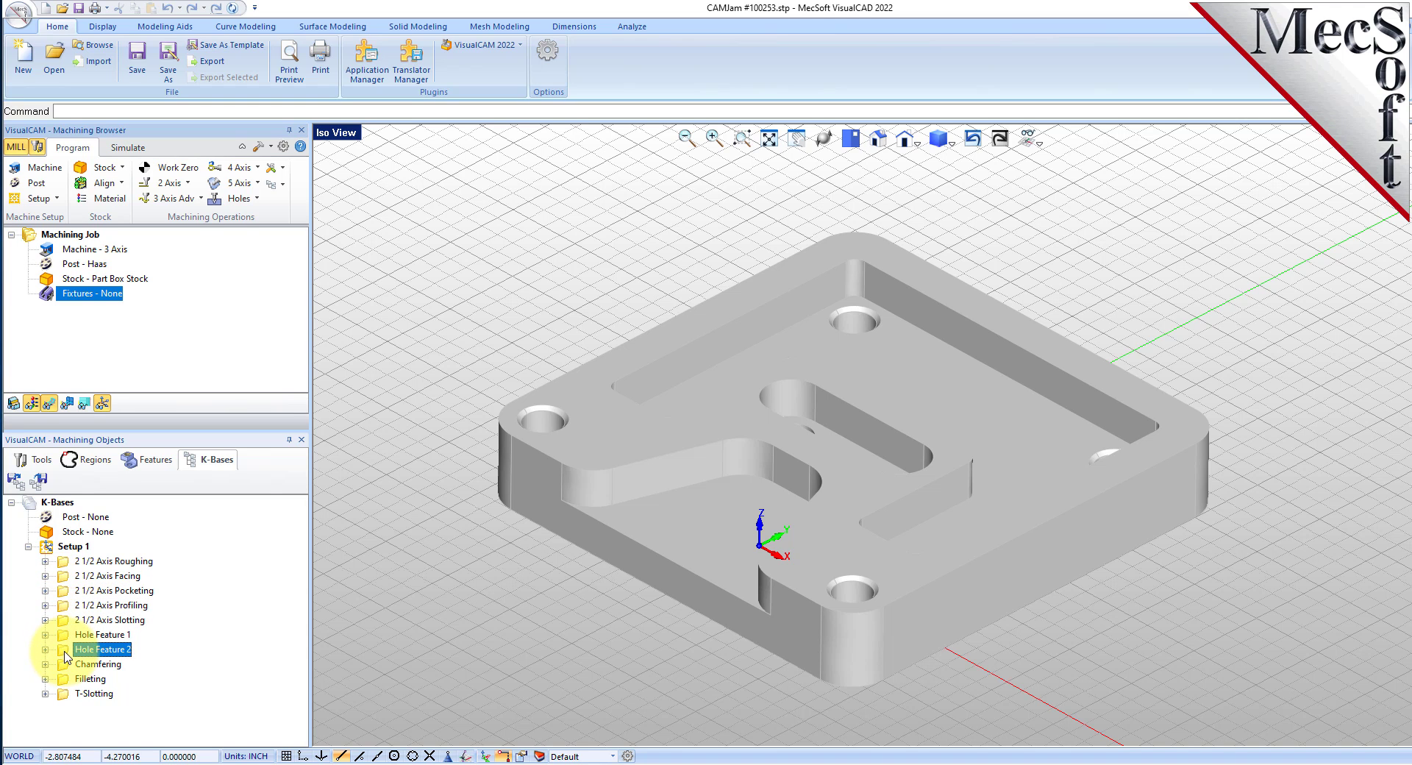
left_click(66, 664)
Examine the selection rules of 2 1/2 Axis Roughing, comparing the Geometry and Features filters, and close them without changes.
left_click(45, 561)
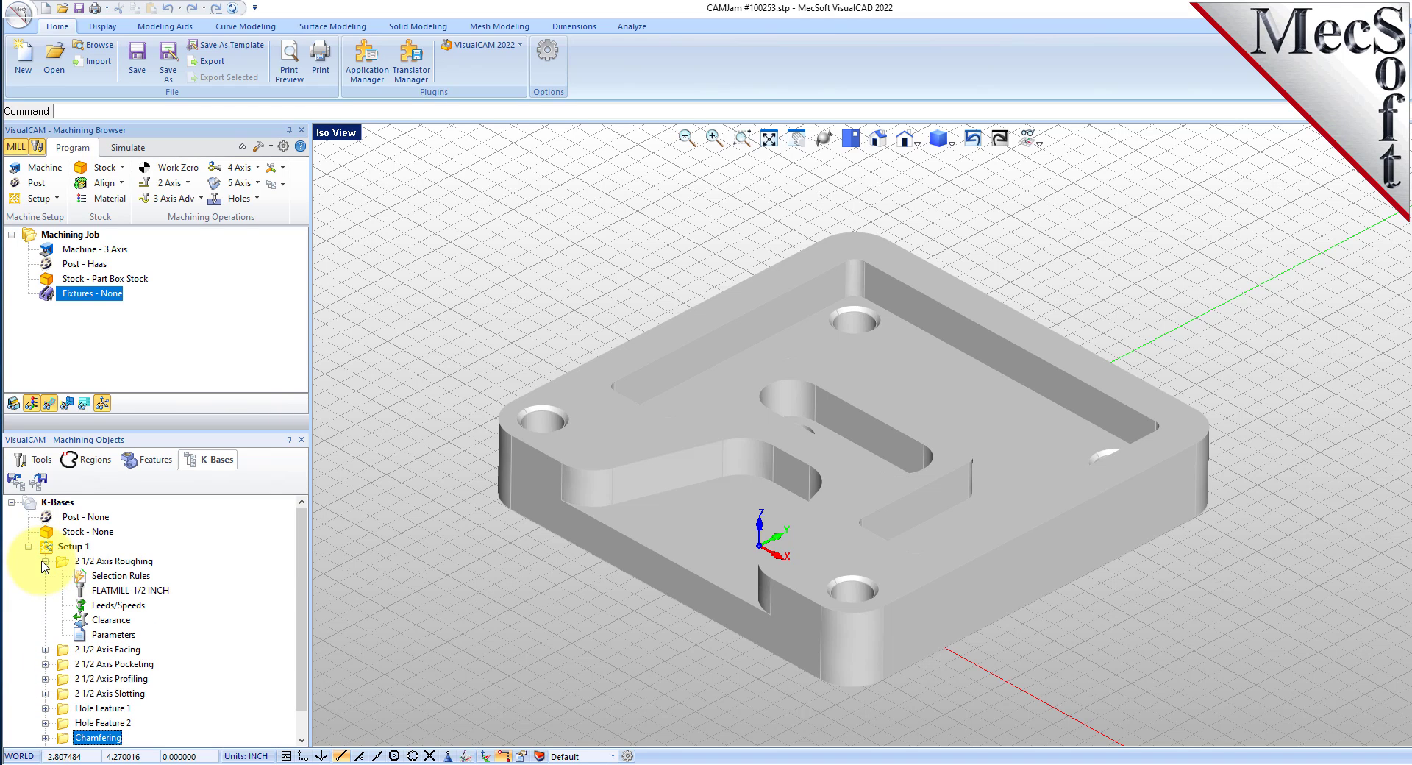
left_click(82, 576)
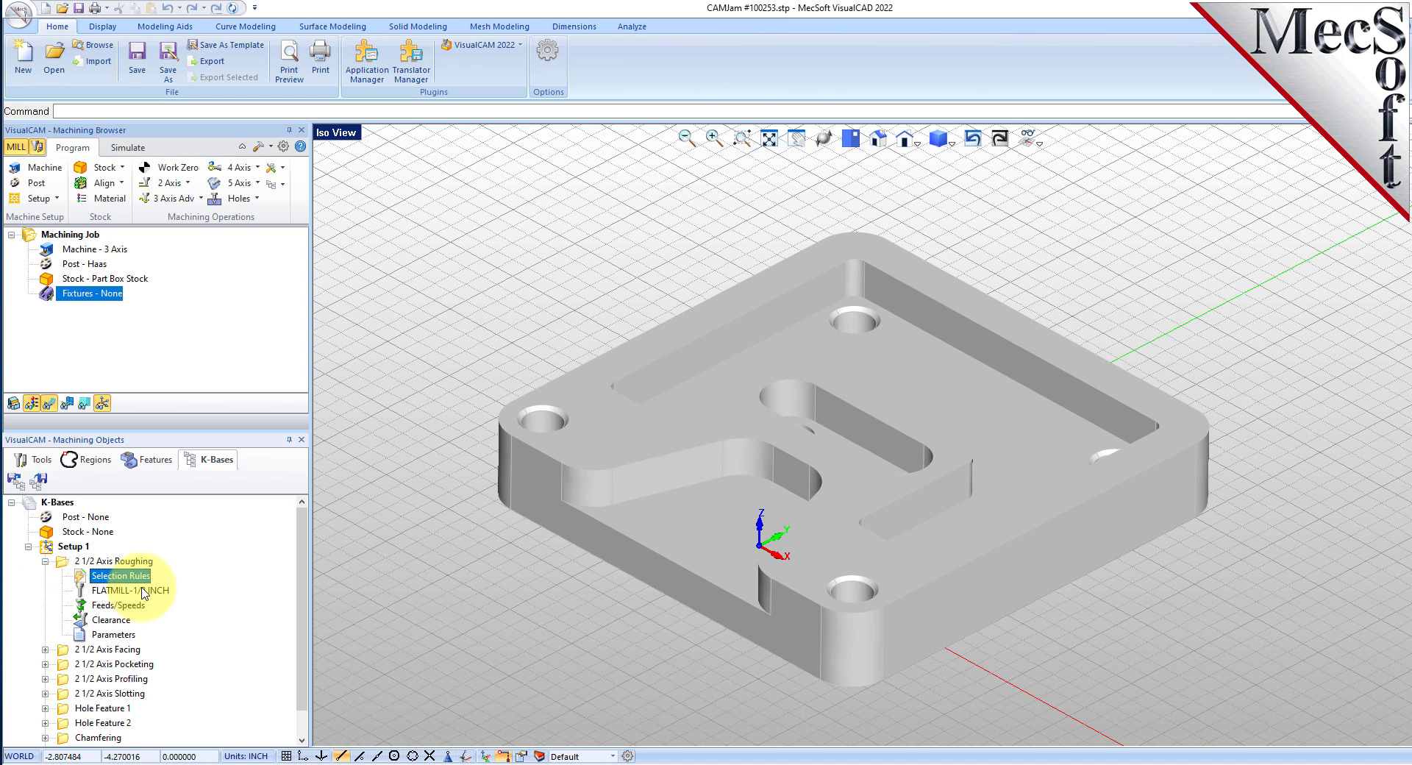
double_click(83, 578)
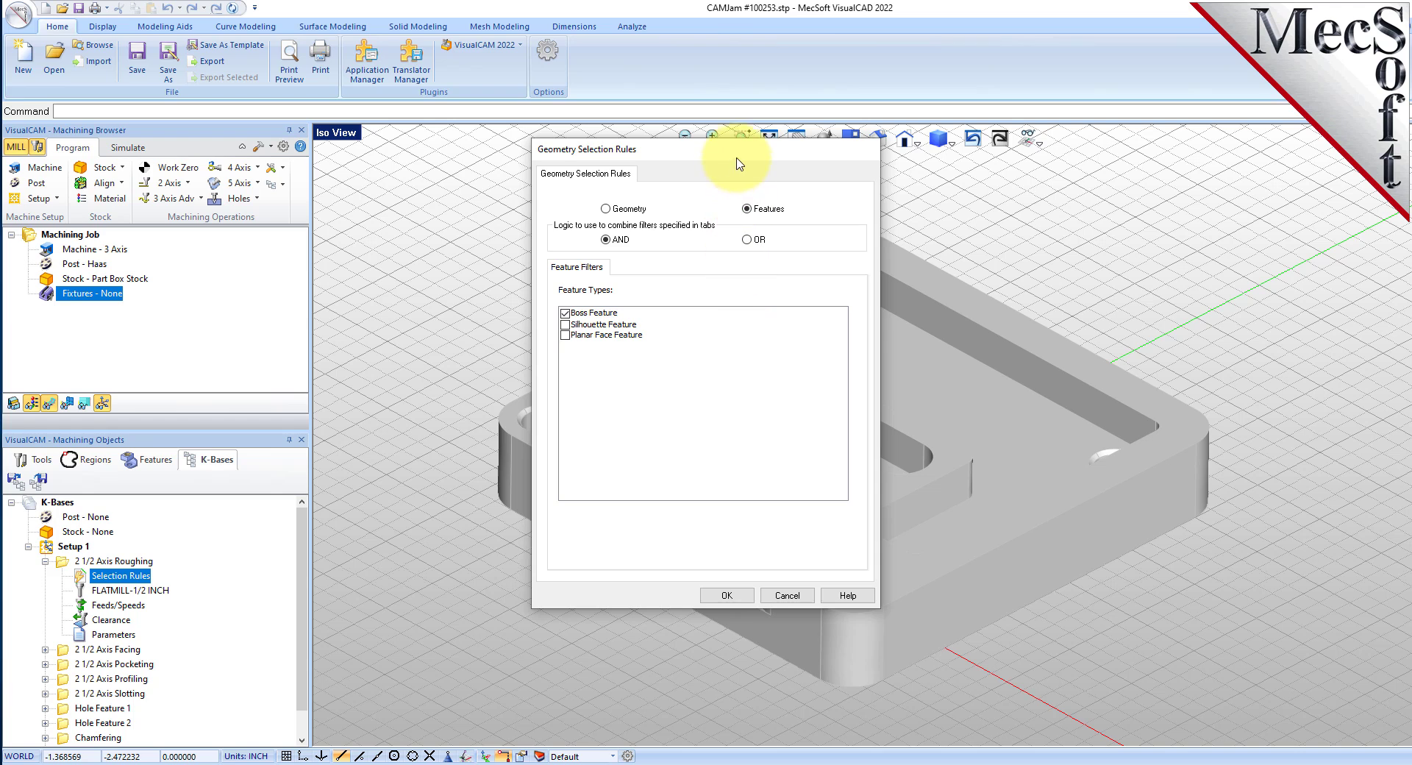
left_click_drag(739, 151, 647, 208)
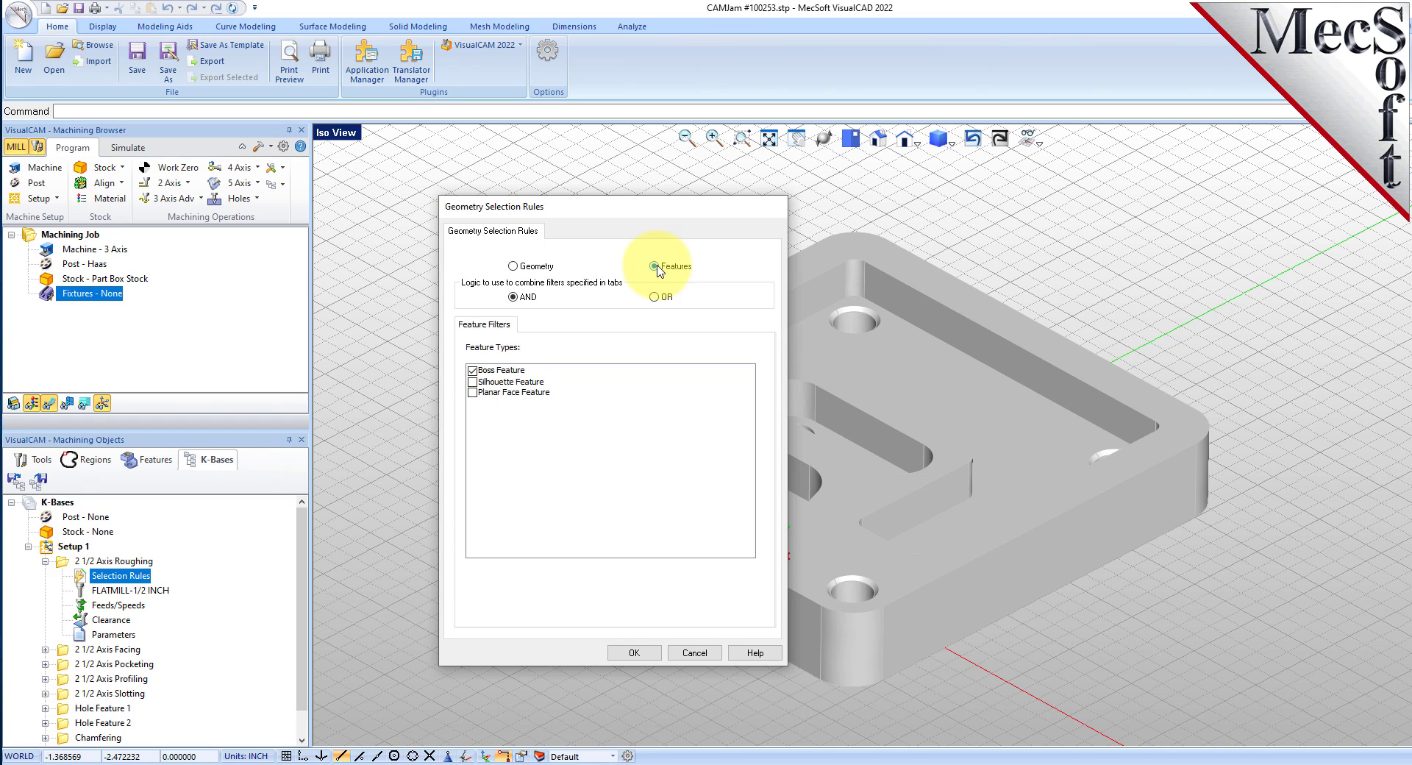
left_click(514, 267)
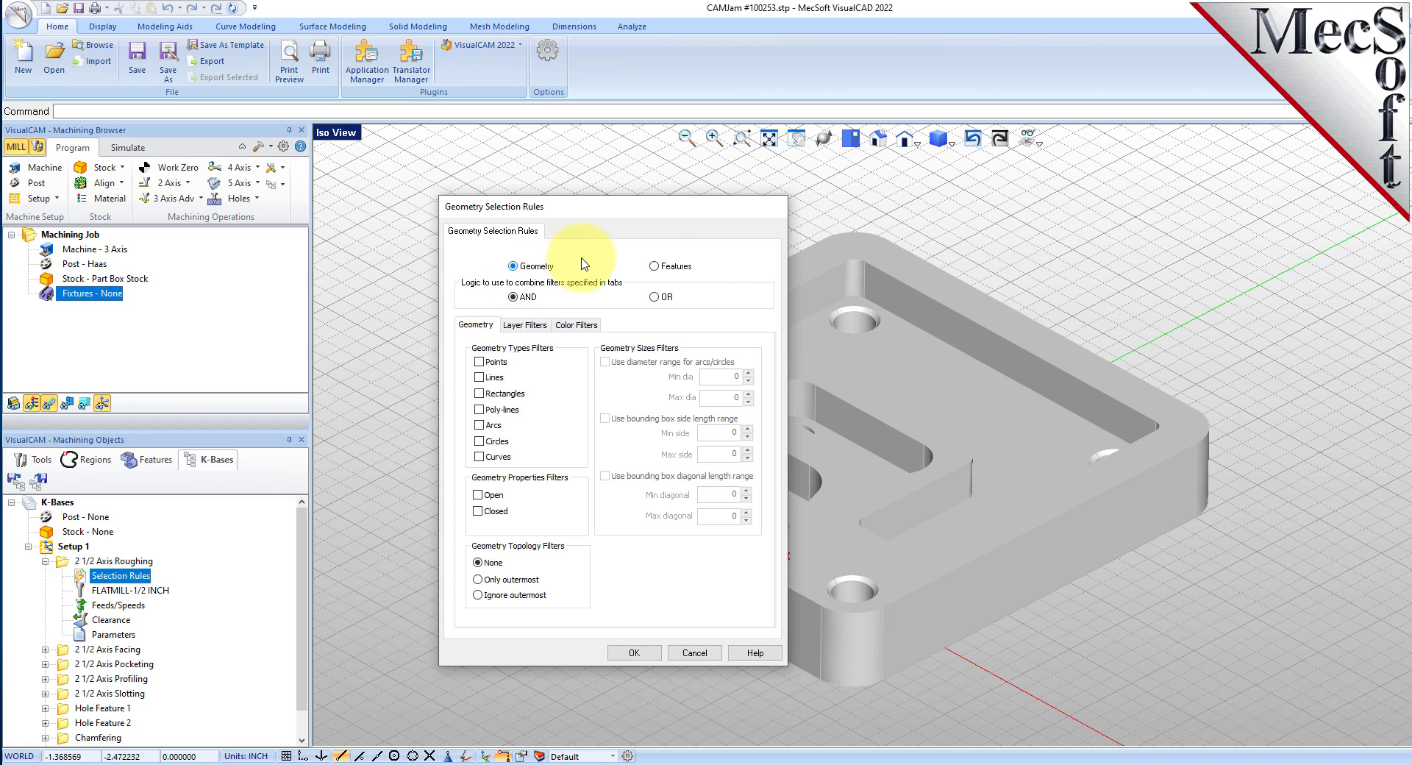
left_click(655, 267)
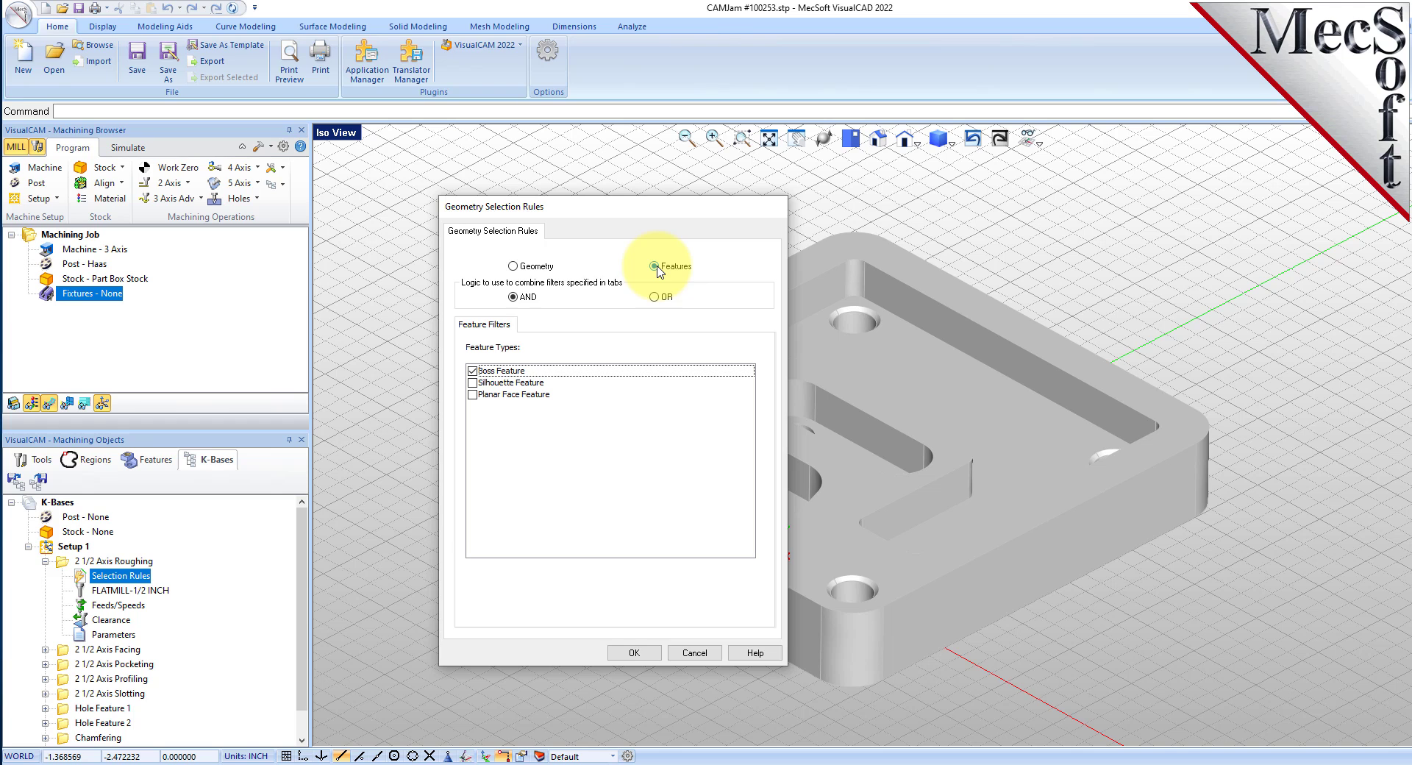
left_click(694, 653)
Examine the feature types in the selection rules of 2 1/2 Axis Facing and close them without changes.
left_click(45, 649)
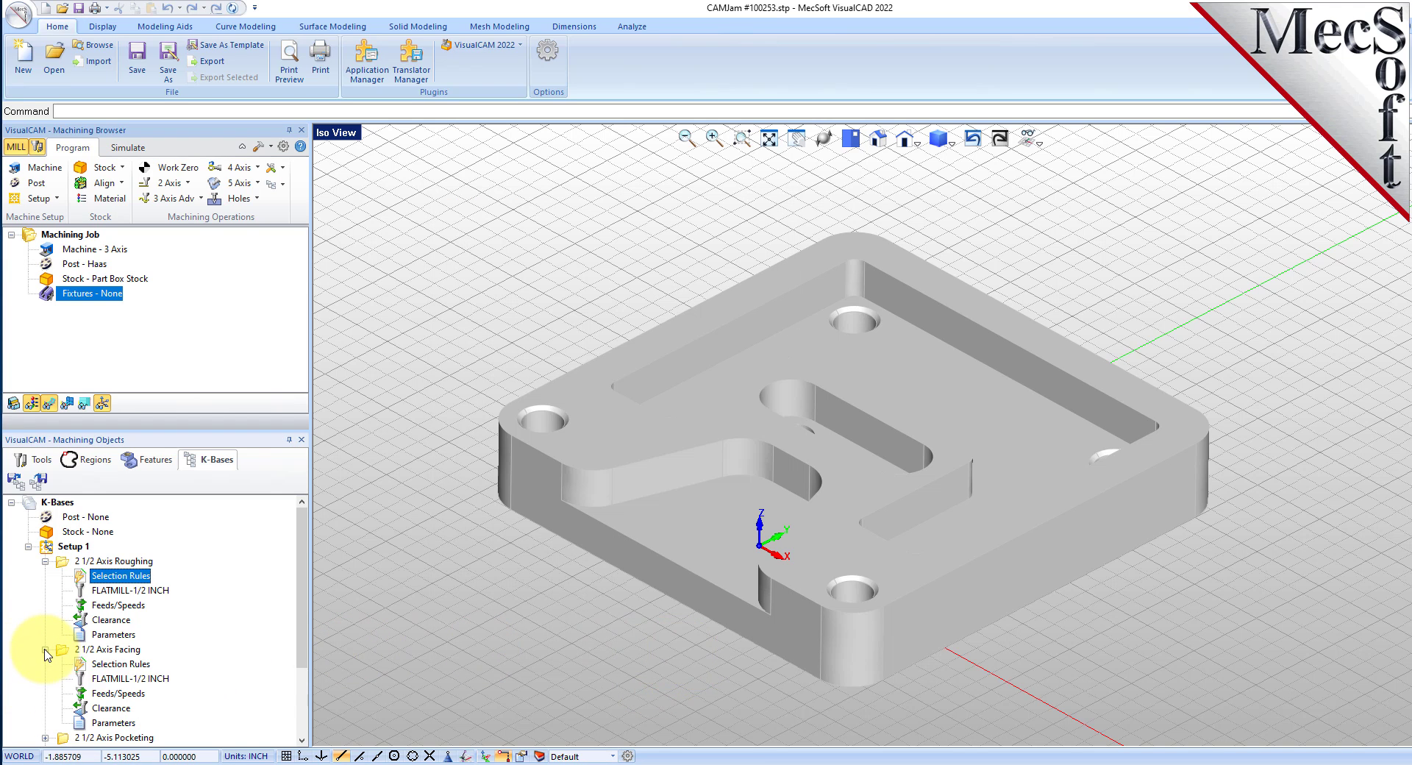
double_click(110, 663)
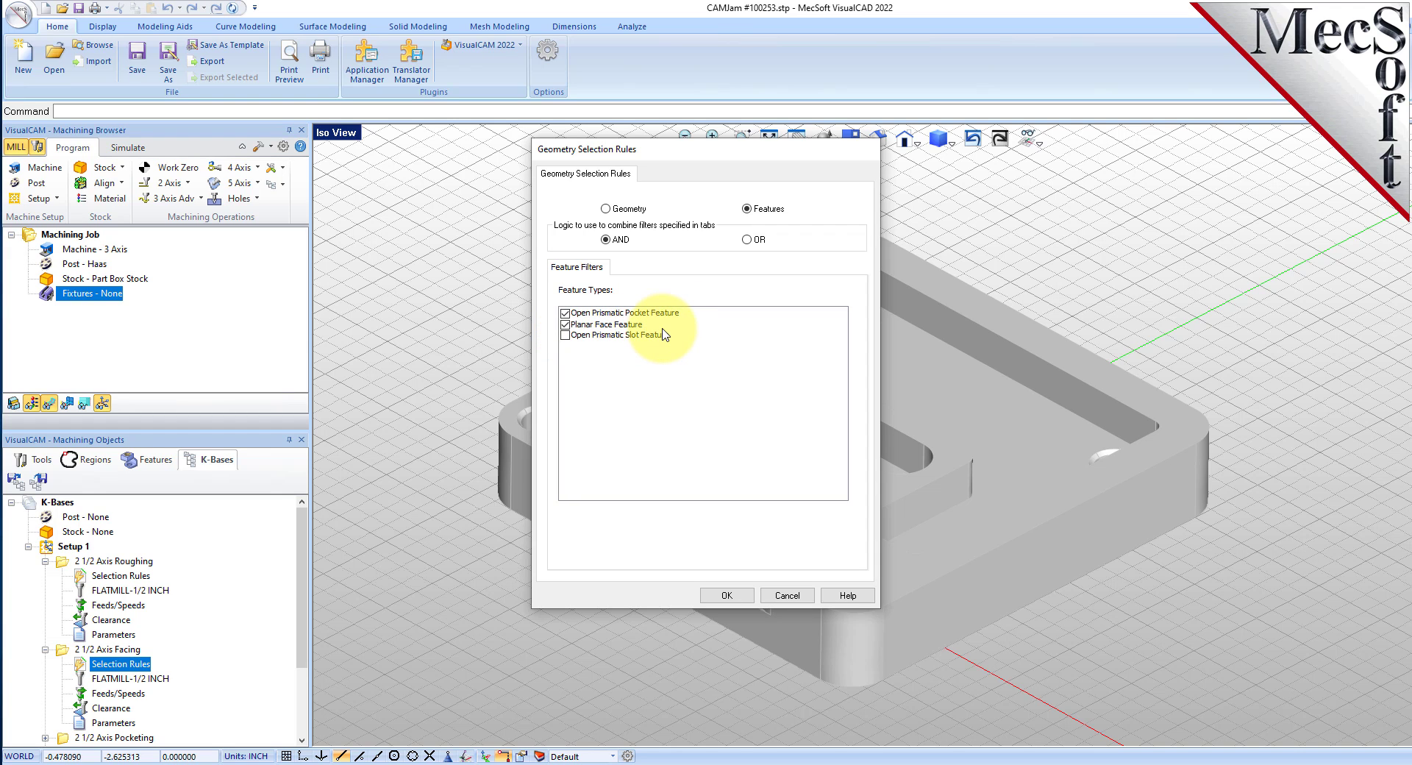
left_click(787, 595)
Examine the feature types in the selection rules of 2 1/2 Axis Pocketing, close them without changes, and collapse that operation.
scroll(97, 599, "down", 1)
scroll(98, 599, "down", 1)
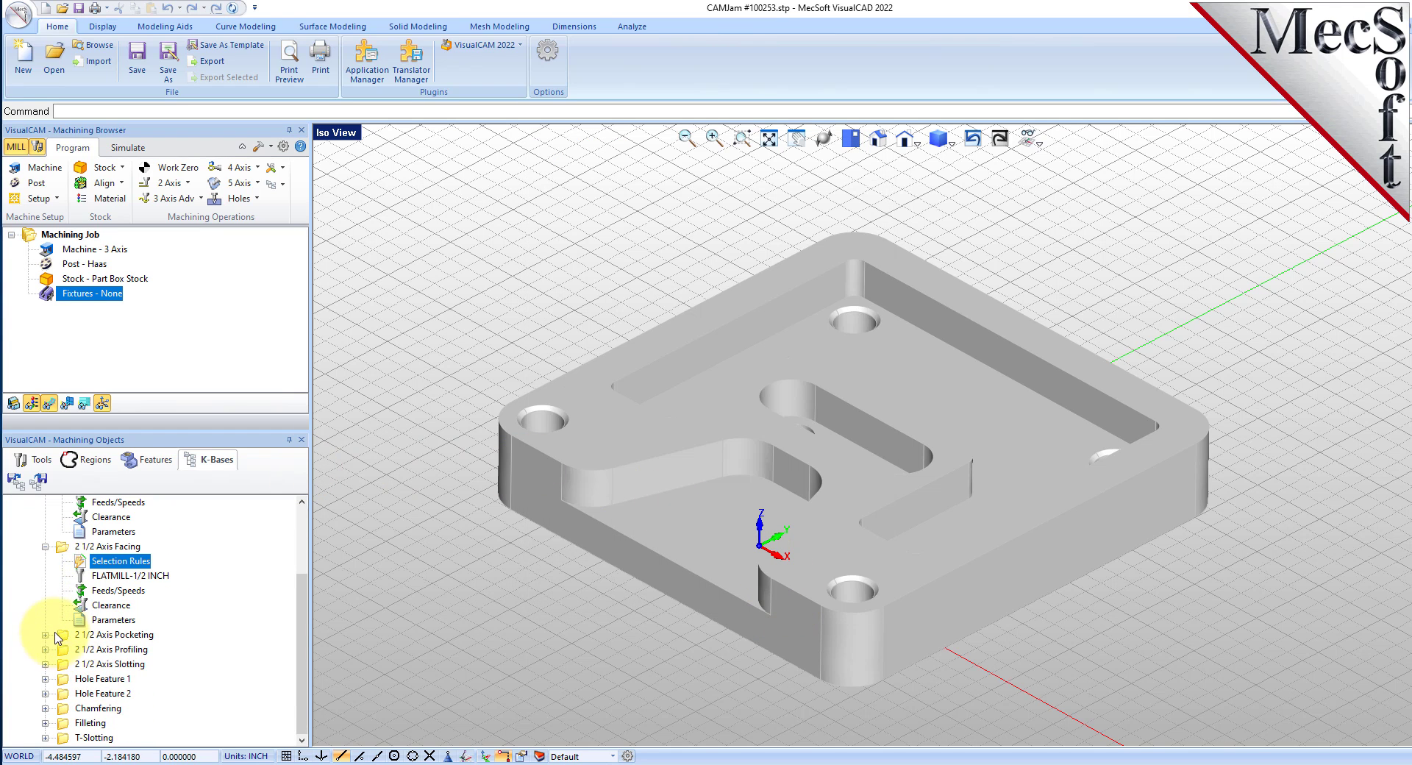
double_click(88, 651)
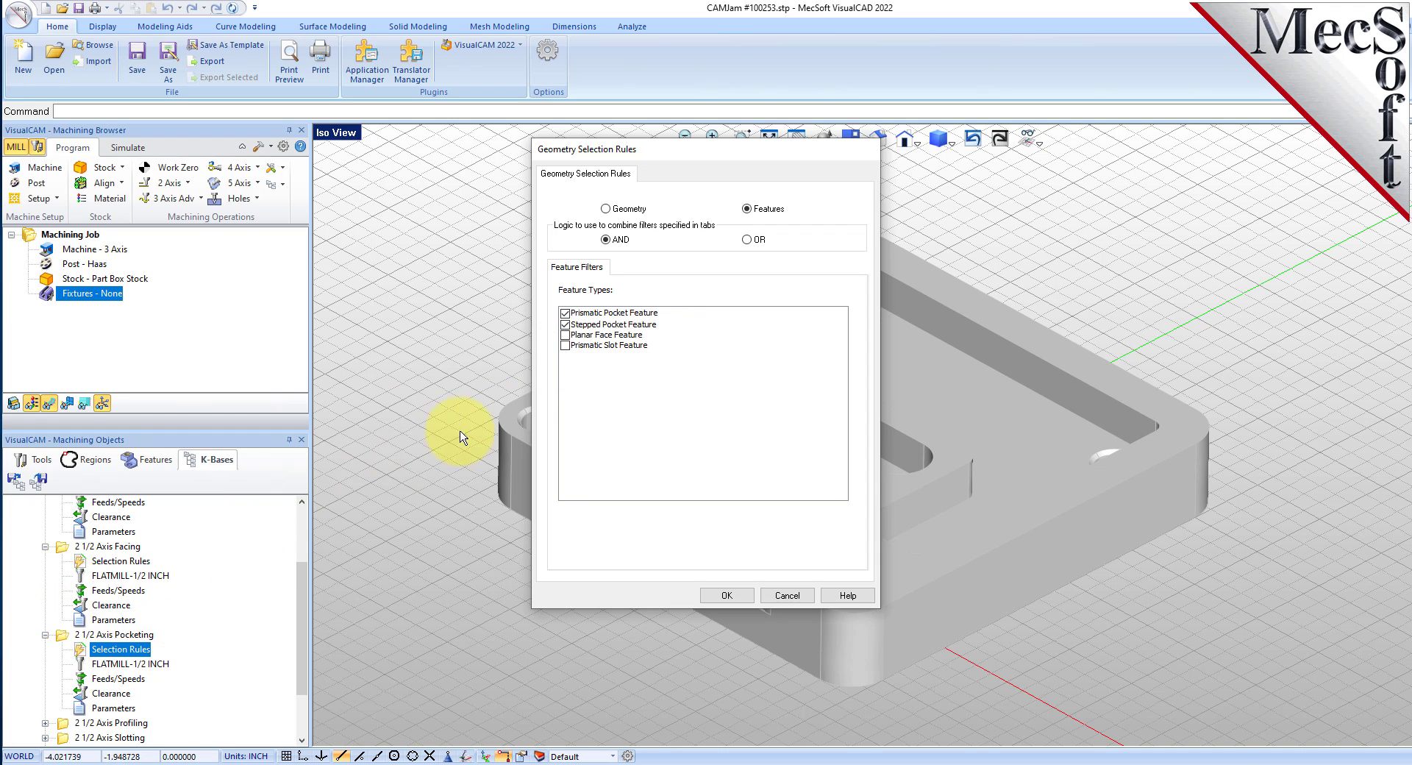
left_click(784, 600)
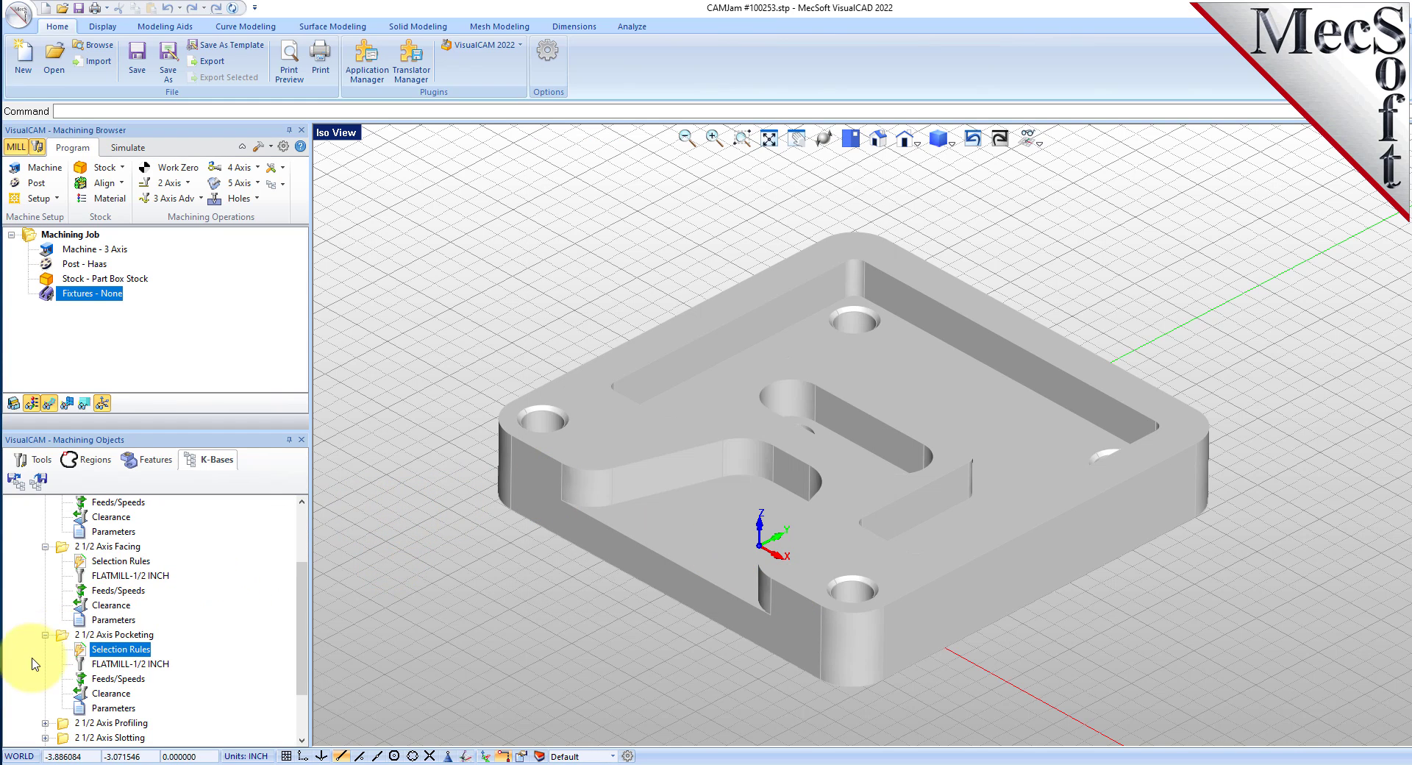
left_click(44, 634)
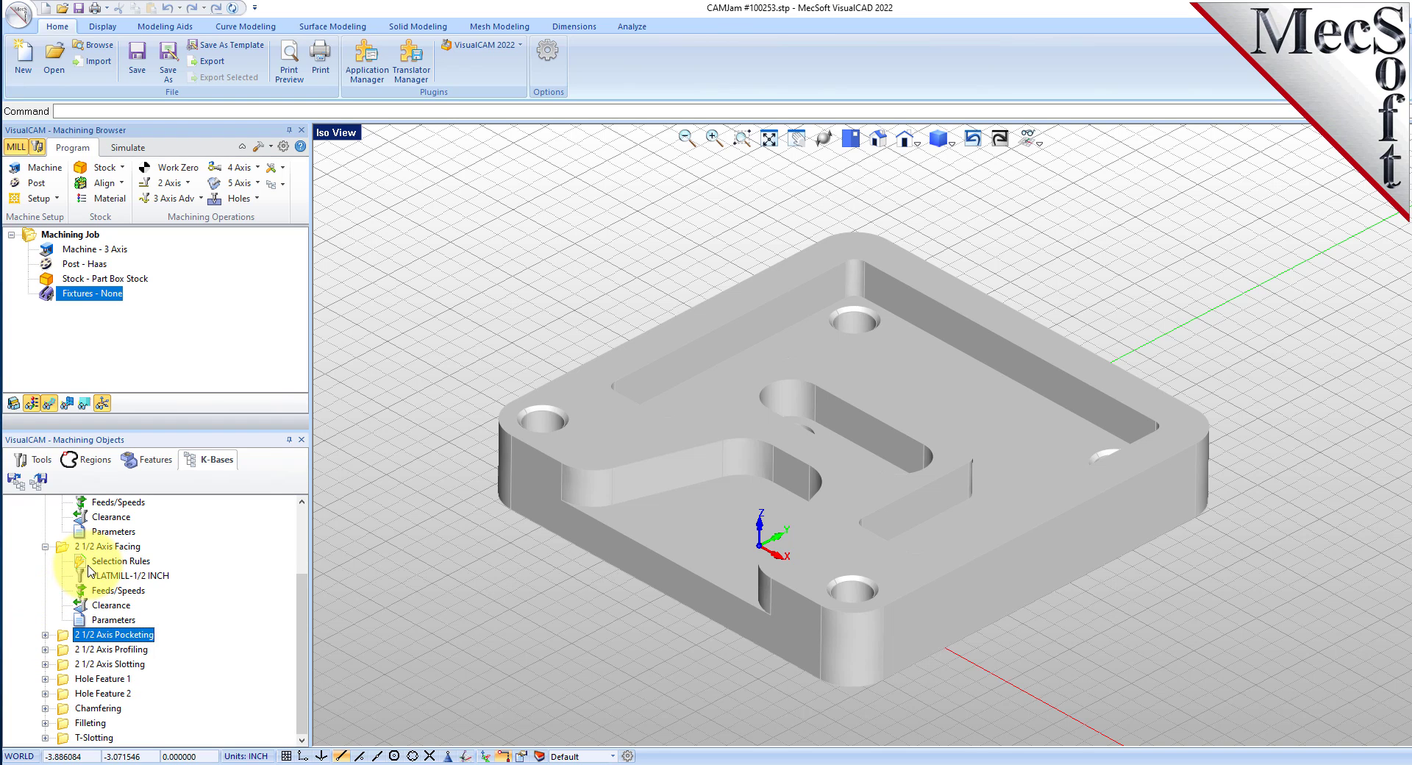
Look through the tool, feeds/speeds, clearance and parameters entries of 2 1/2 Axis Facing, and collapse the Facing and Roughing operations.
left_click(111, 575)
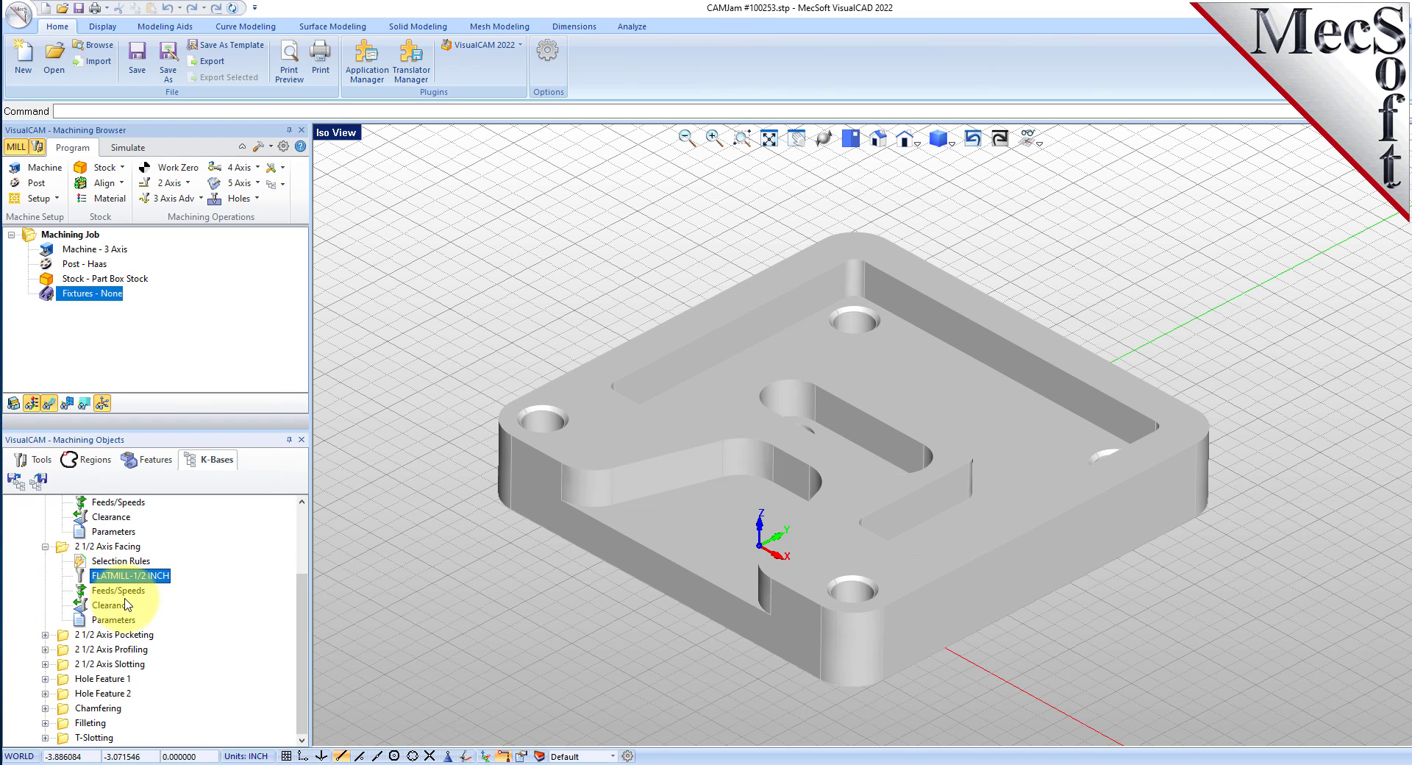
left_click(125, 592)
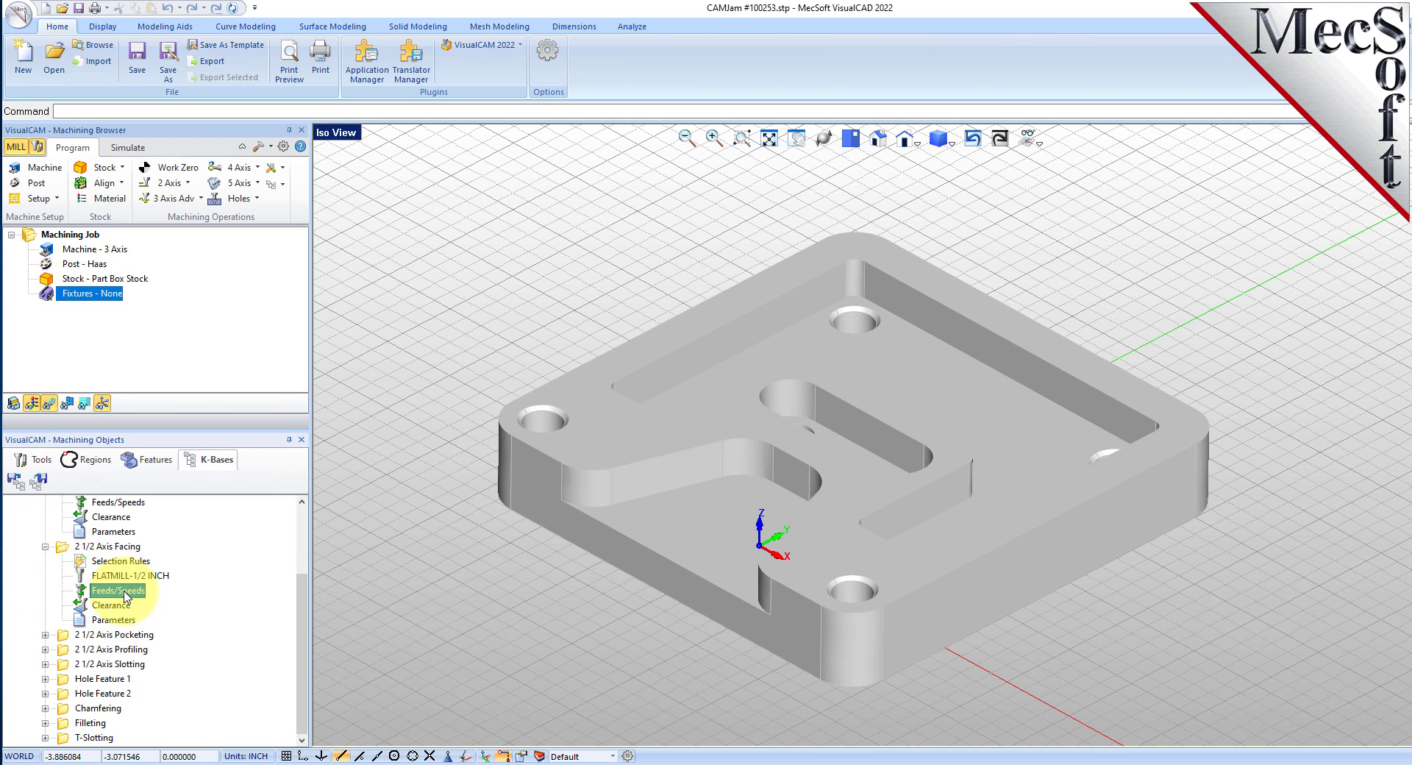
left_click(124, 606)
left_click(122, 621)
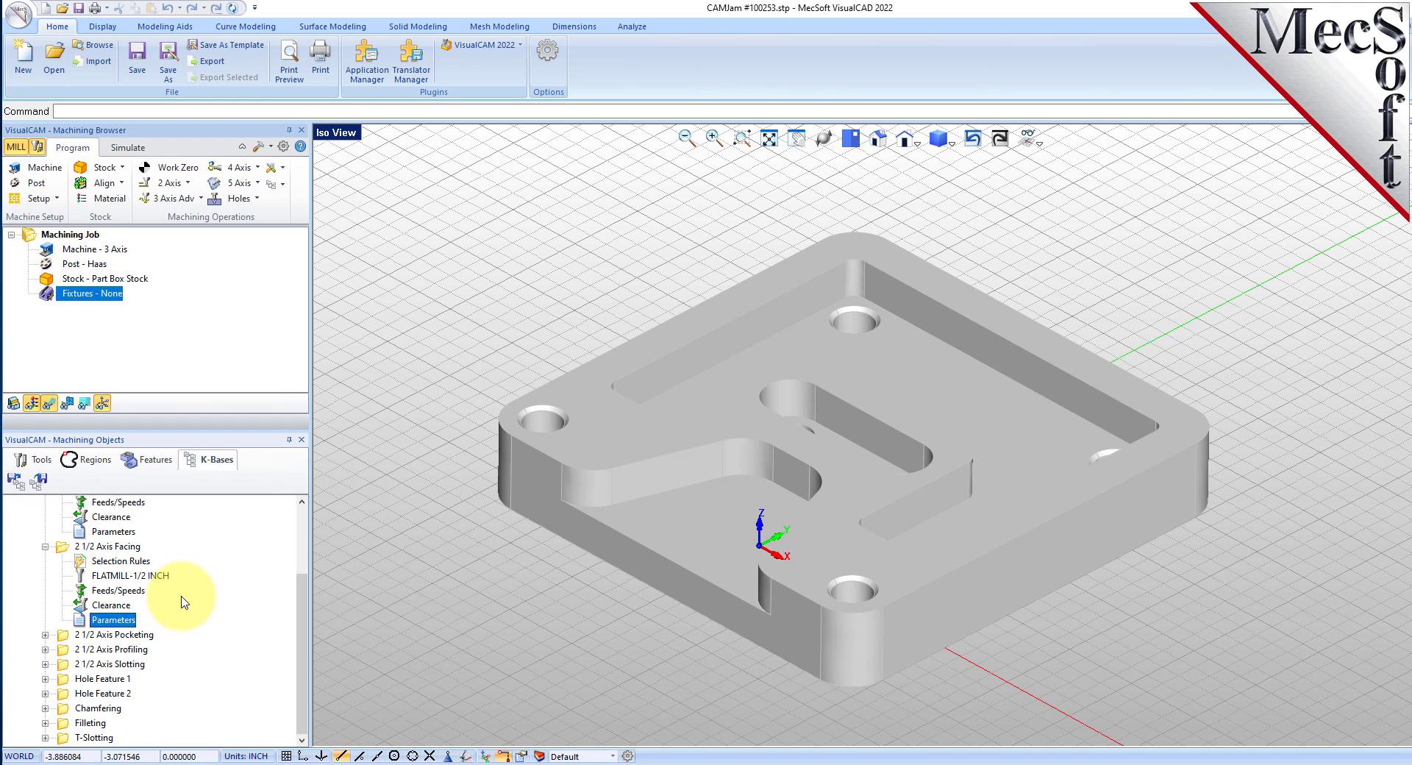
left_click(45, 546)
left_click(45, 531)
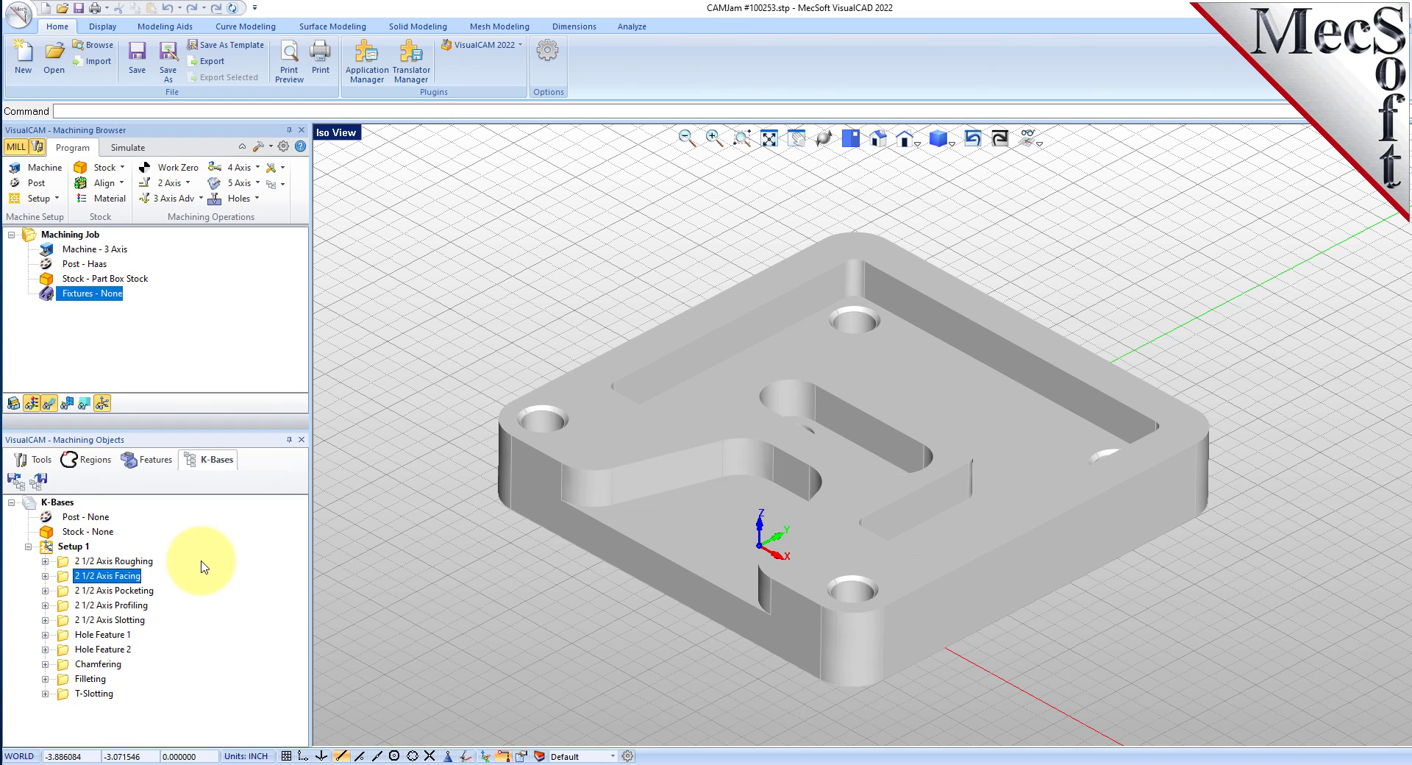
Show the list of loaded tools and shrink the machining objects area slightly to enlarge the machining job area.
left_click(34, 458)
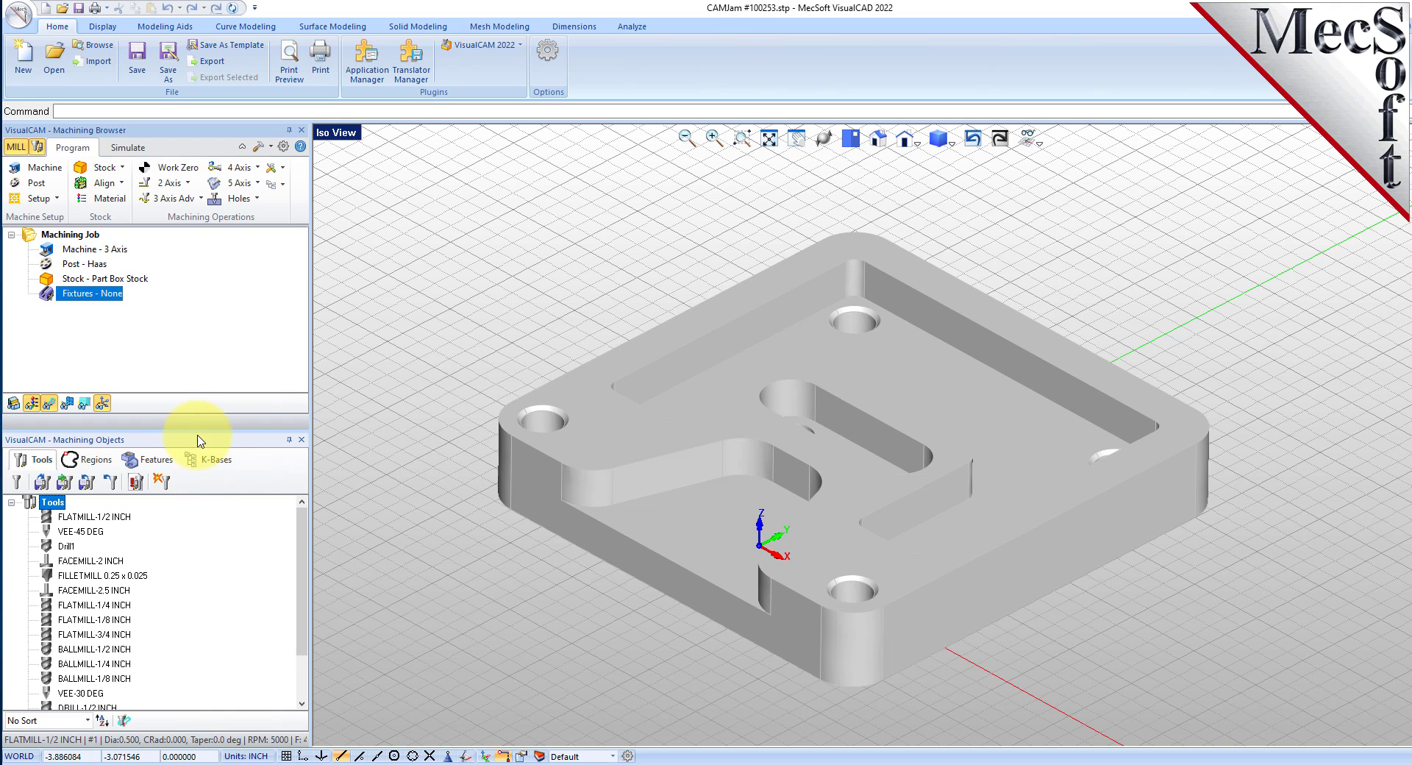
left_click_drag(205, 432, 209, 462)
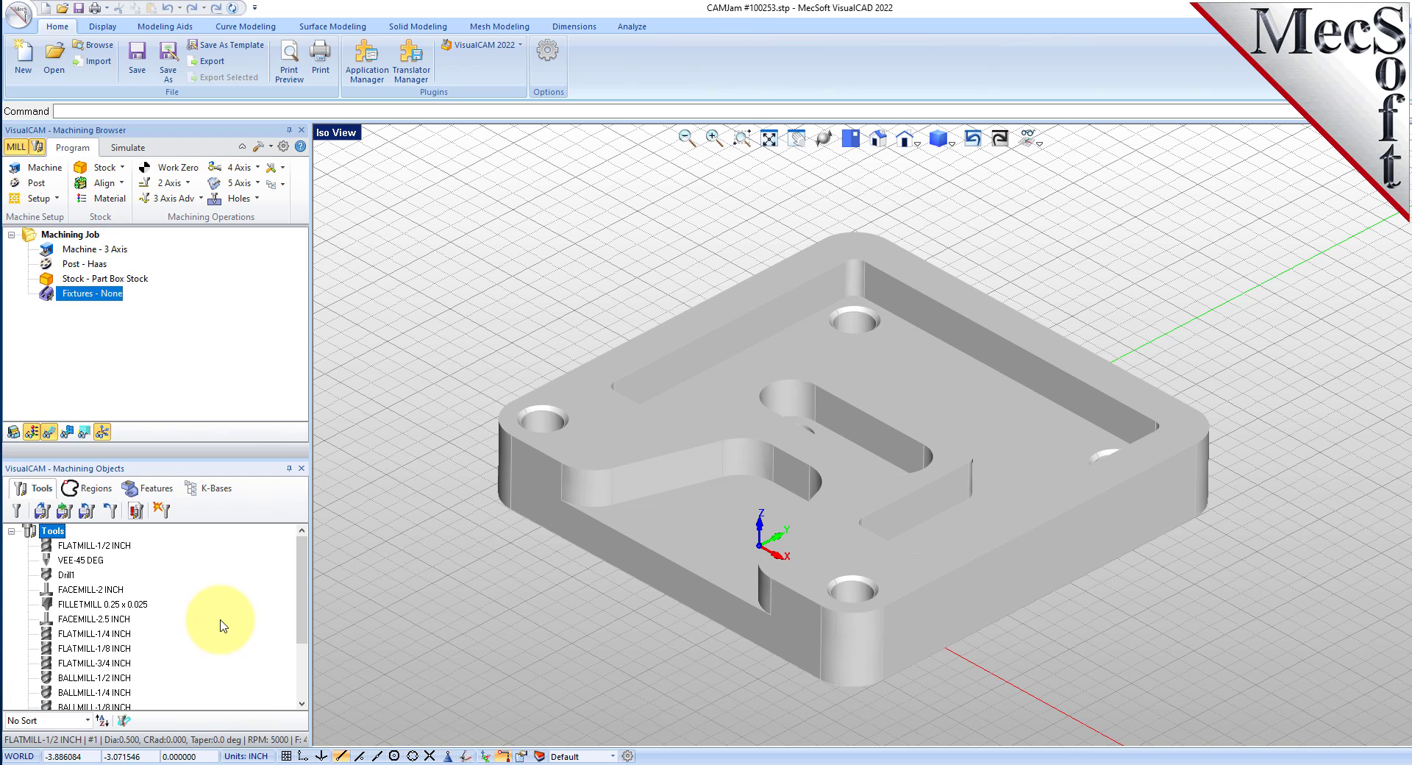
mouse_move(301, 571)
left_mouse_down()
mouse_move(301, 645)
mouse_move(302, 560)
left_mouse_up()
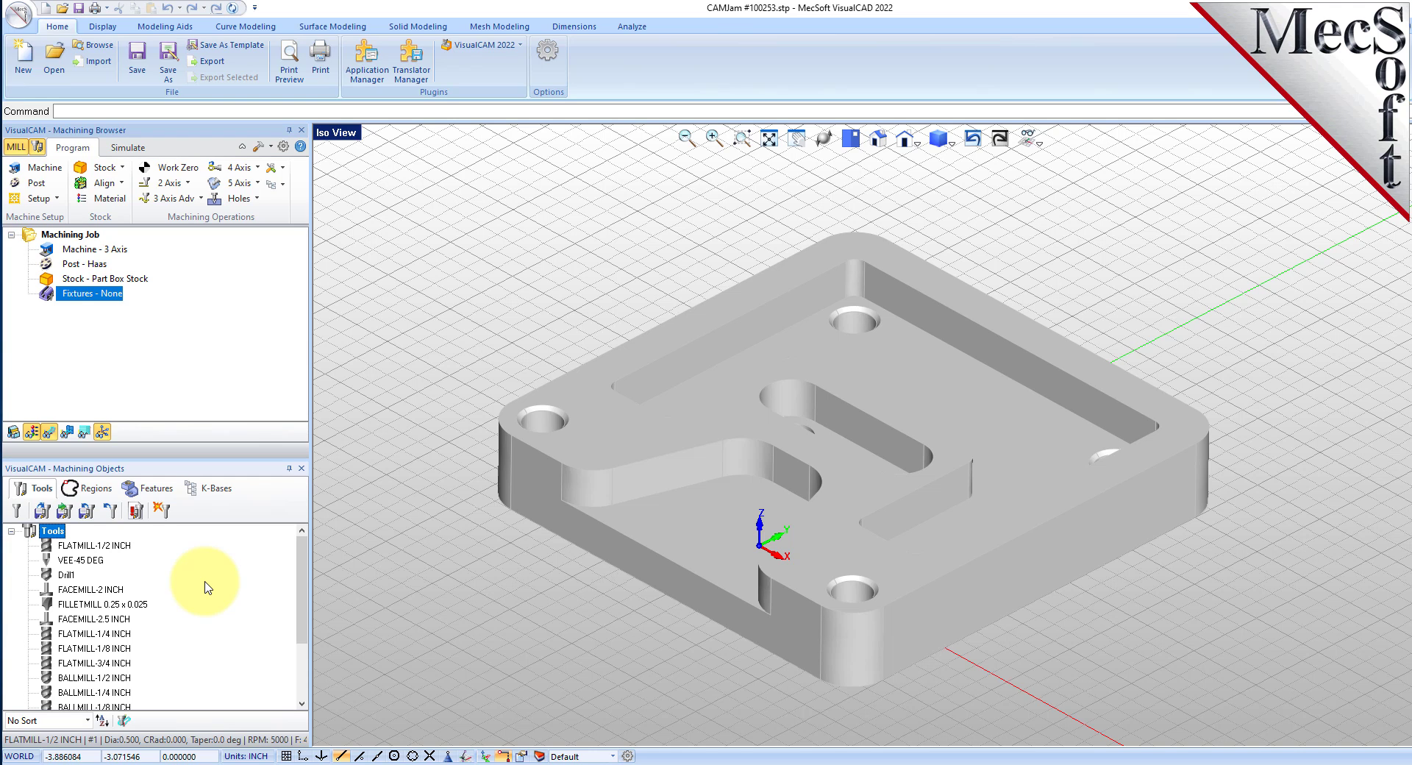
Show the detected features, generate machining operations automatically for all of them, and enlarge the machining job area.
left_click(159, 510)
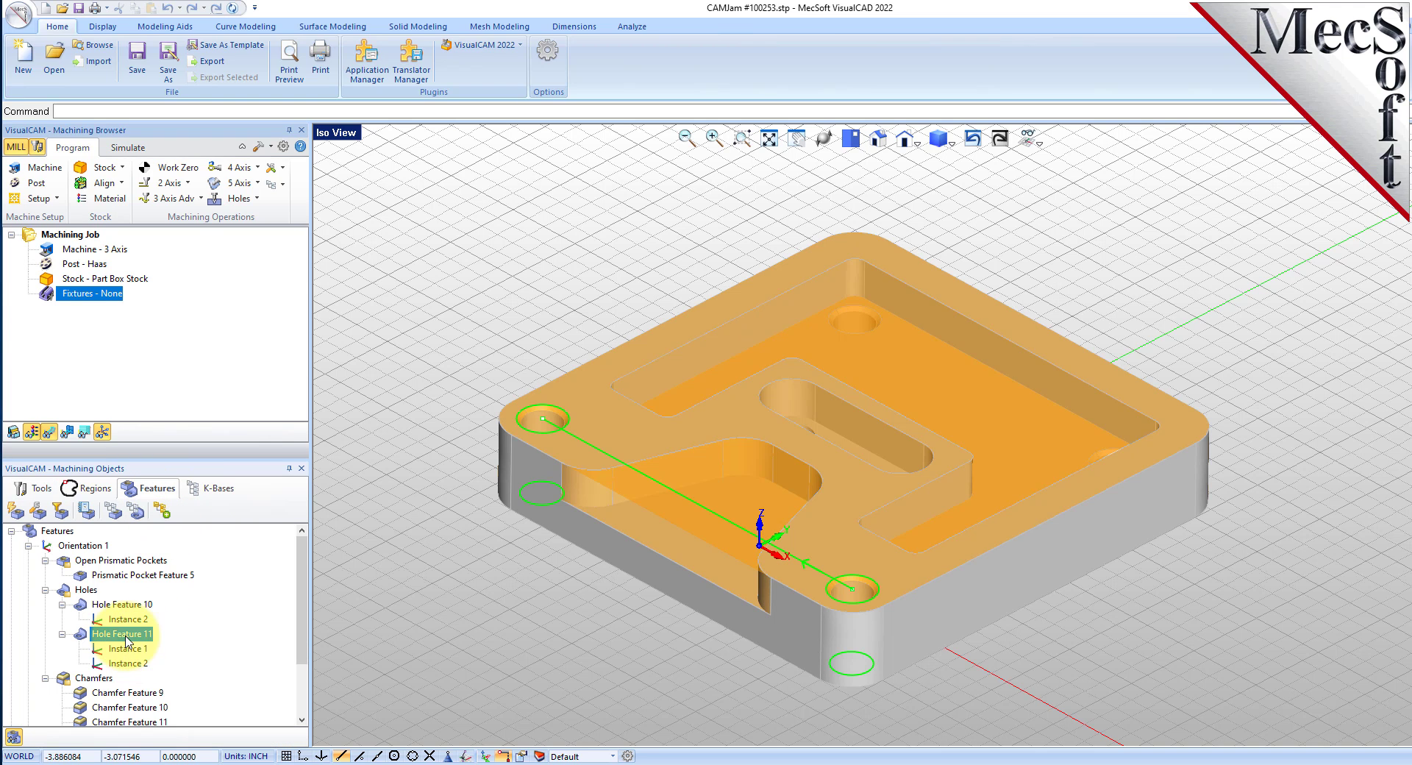
left_click(57, 531)
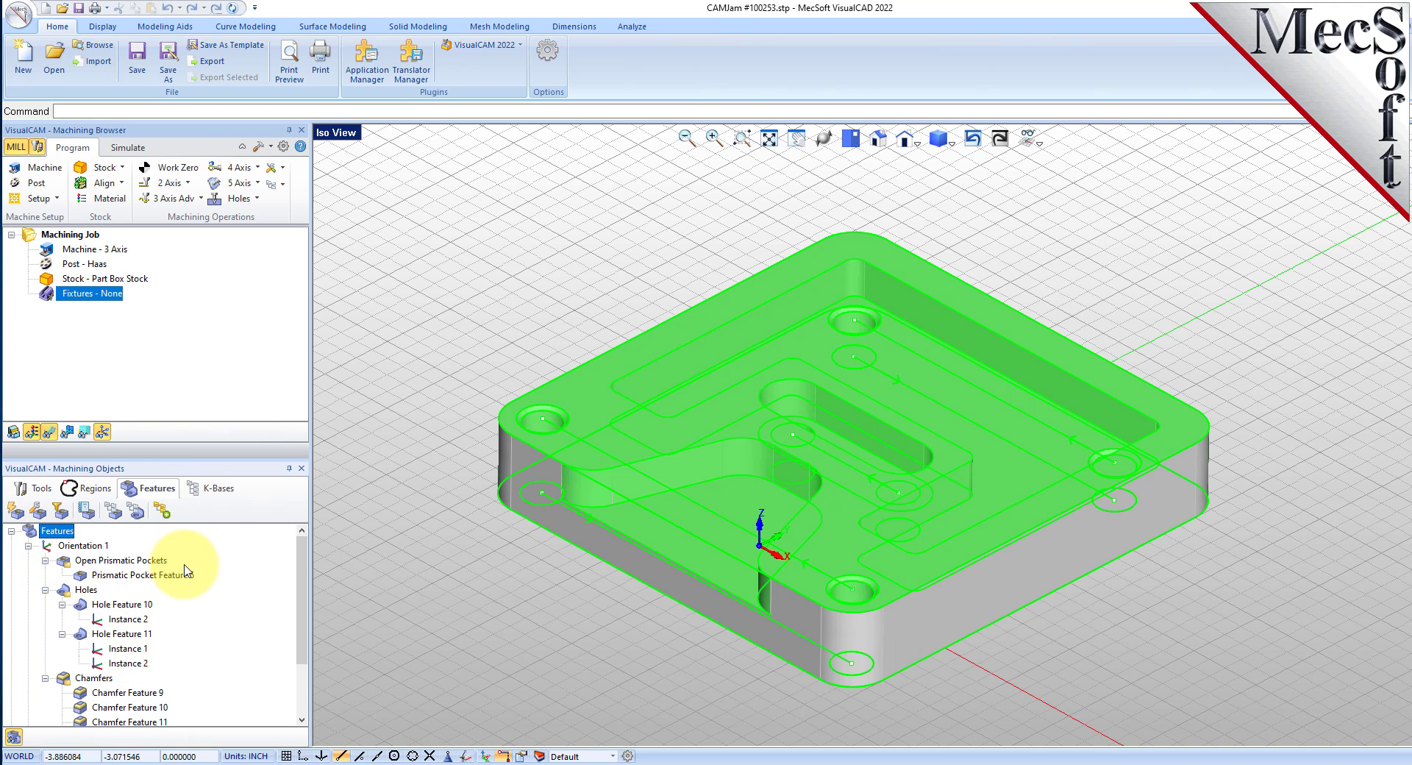
left_click(160, 512)
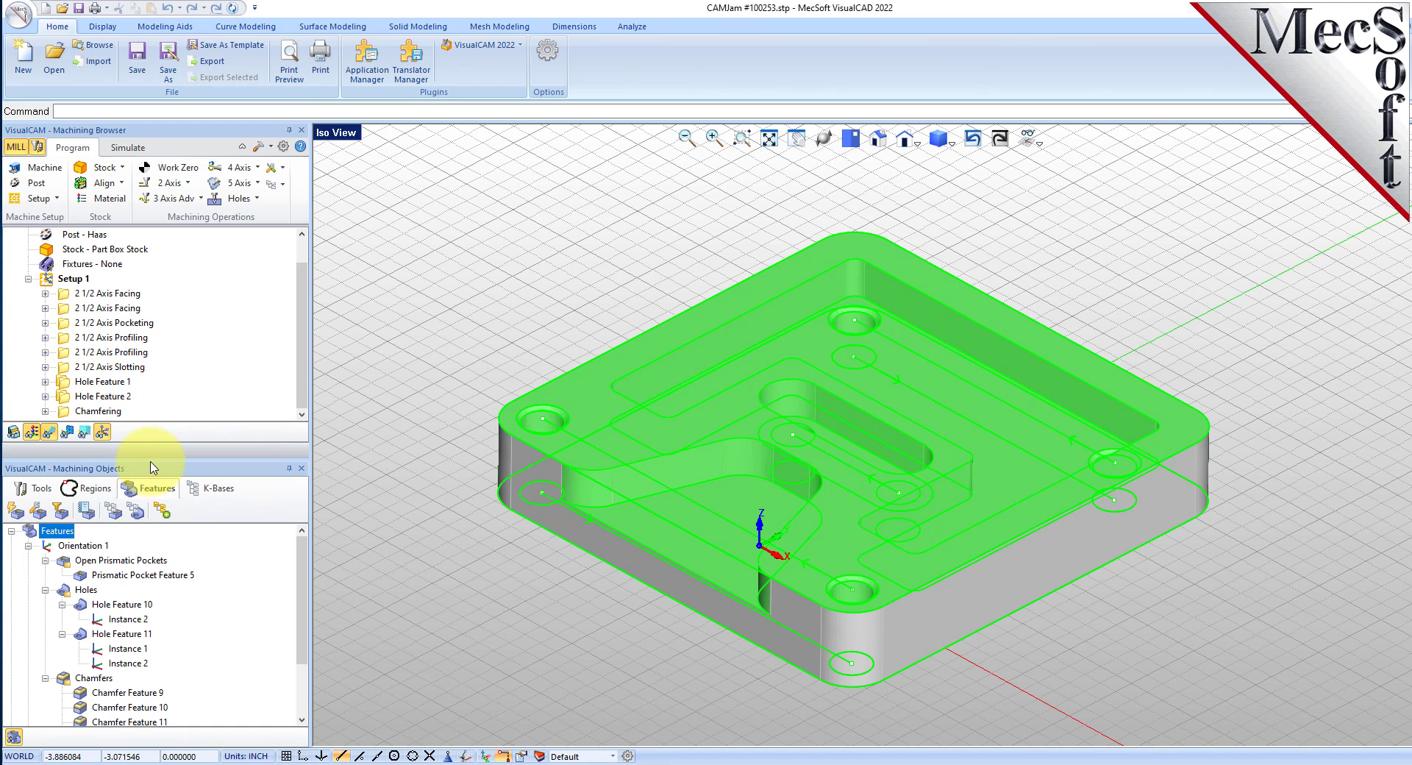
left_click_drag(152, 465, 148, 548)
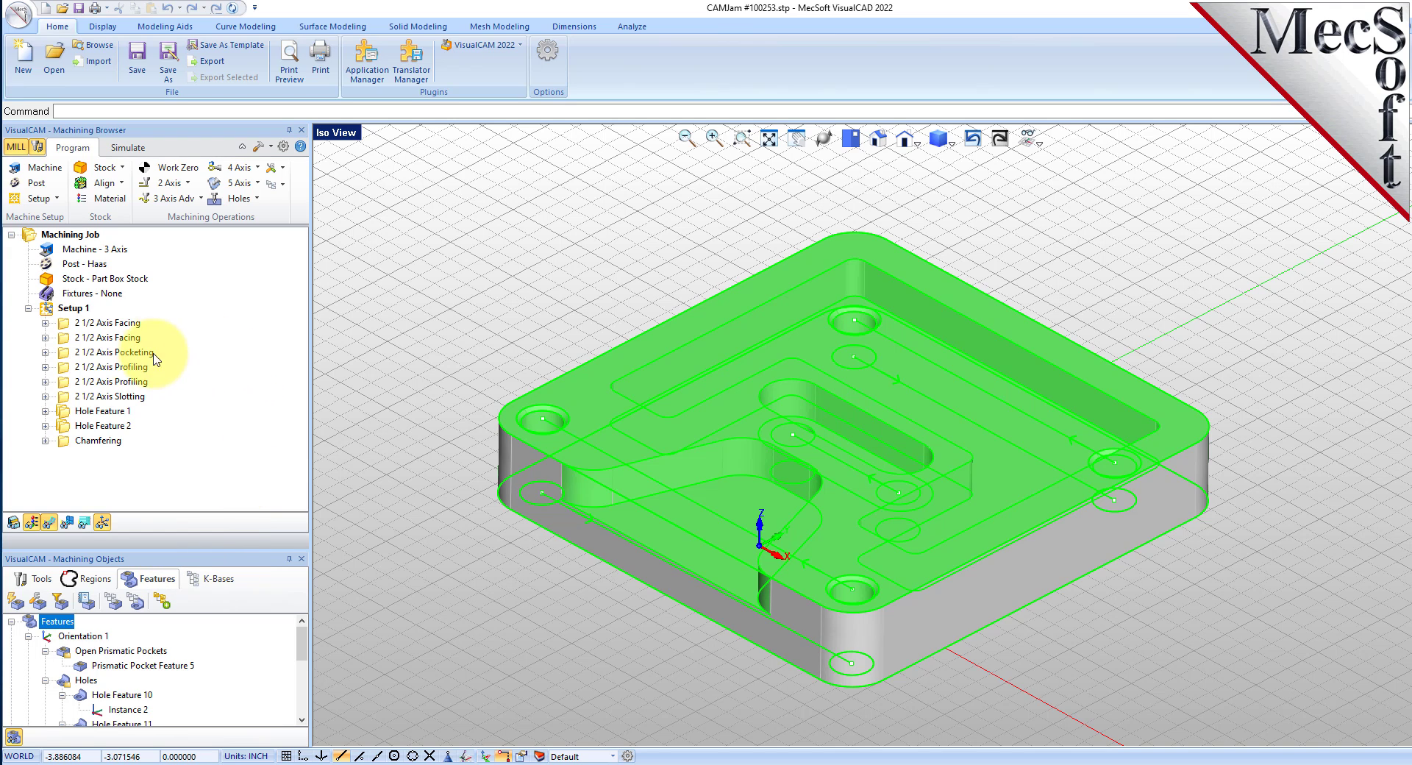
Open the 2 1/2 Axis Pocketing operation and set its stepover distance to 40% of the tool diameter.
left_click(64, 355)
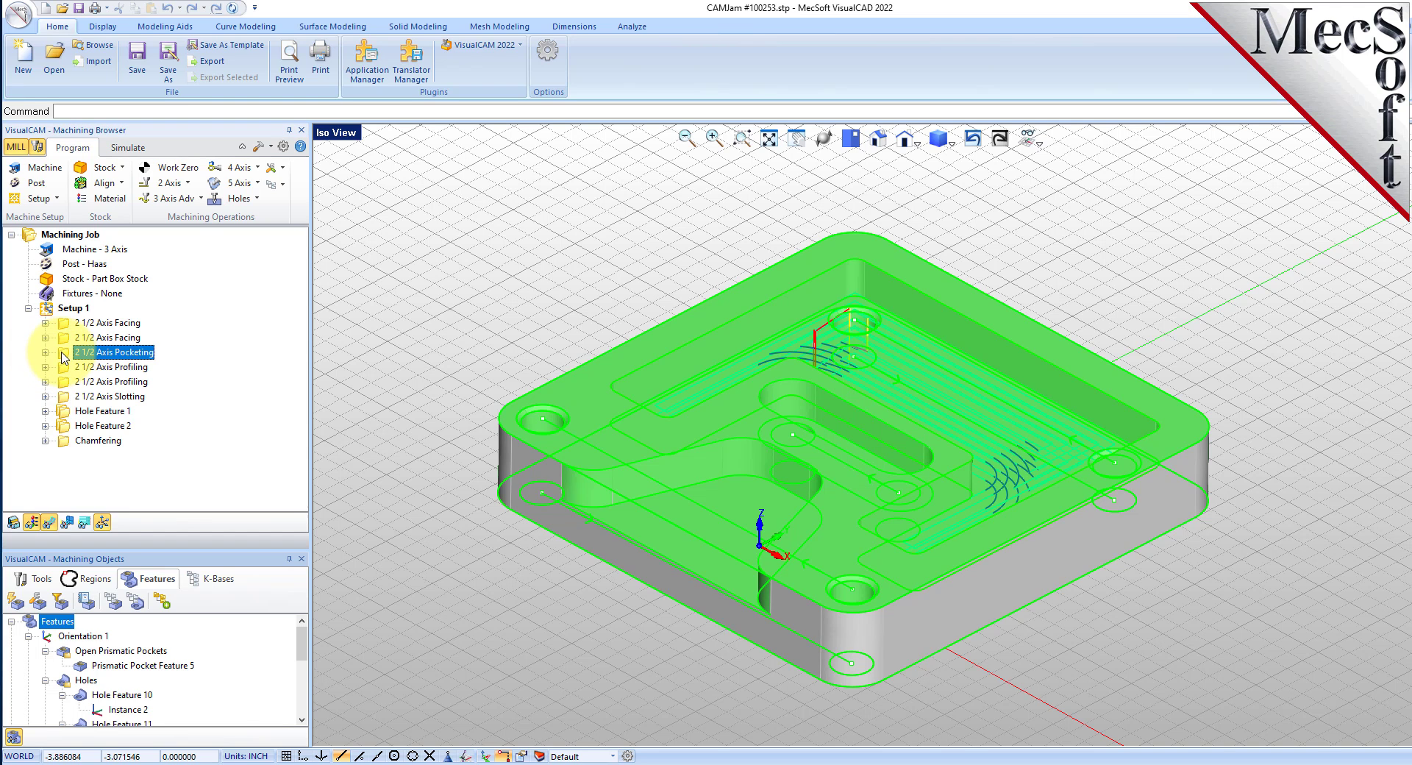
double_click(64, 355)
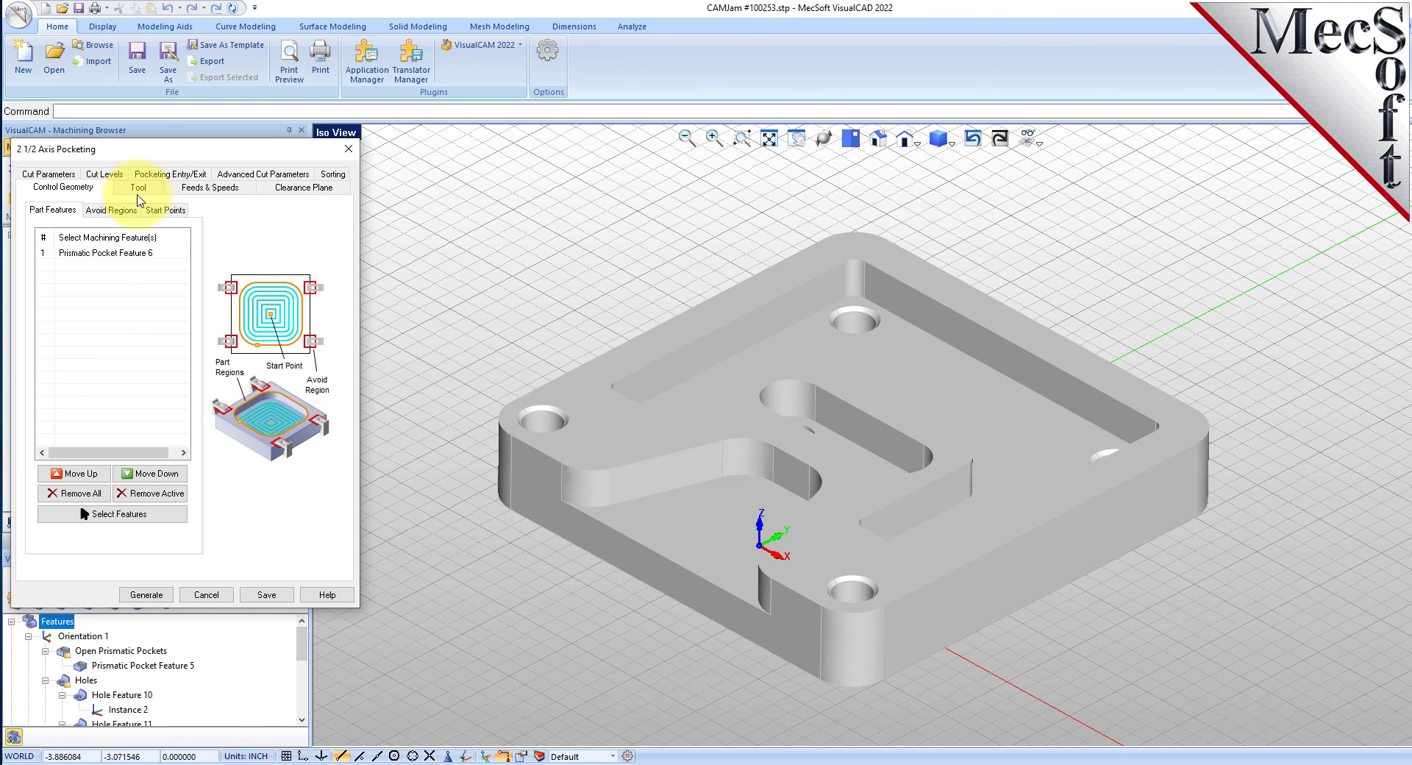
left_click_drag(149, 150, 370, 197)
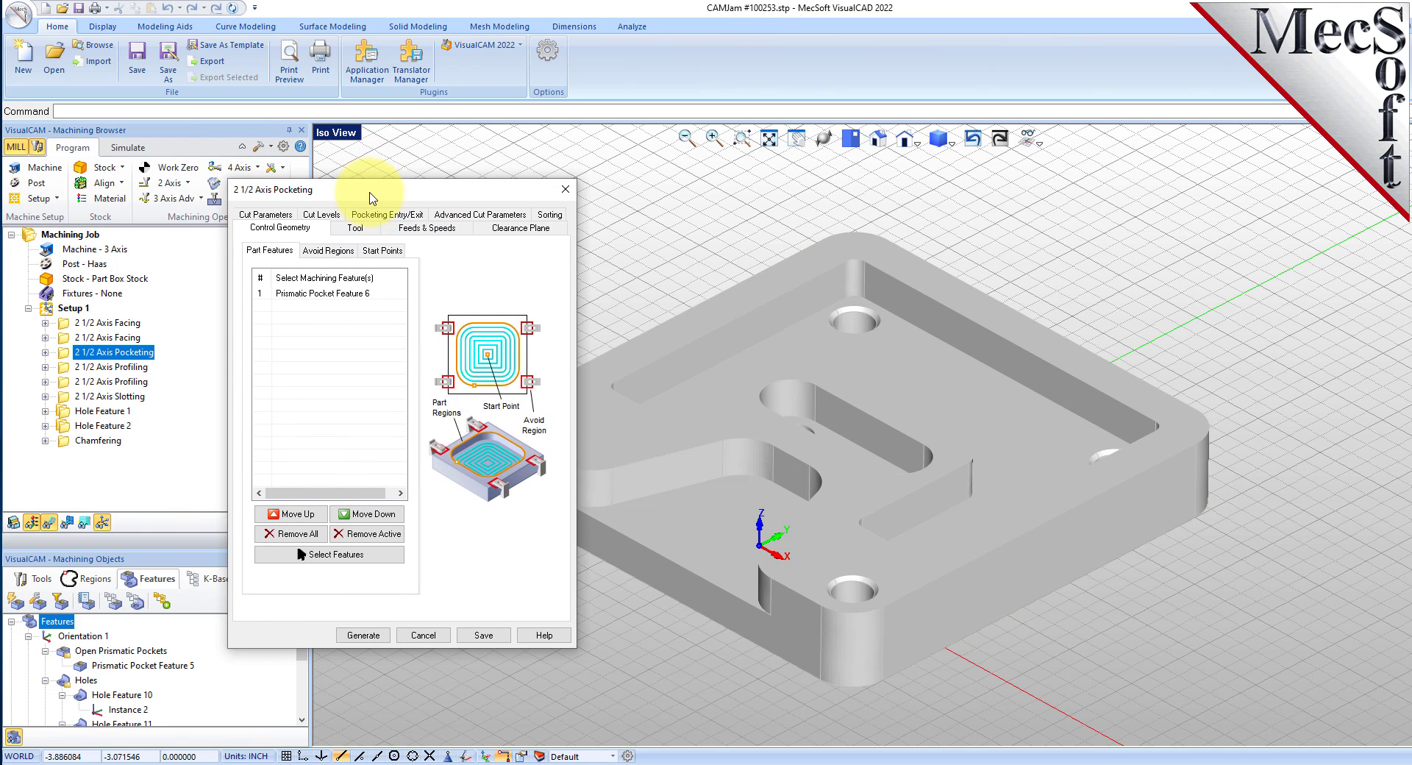
left_click(265, 214)
double_click(361, 495)
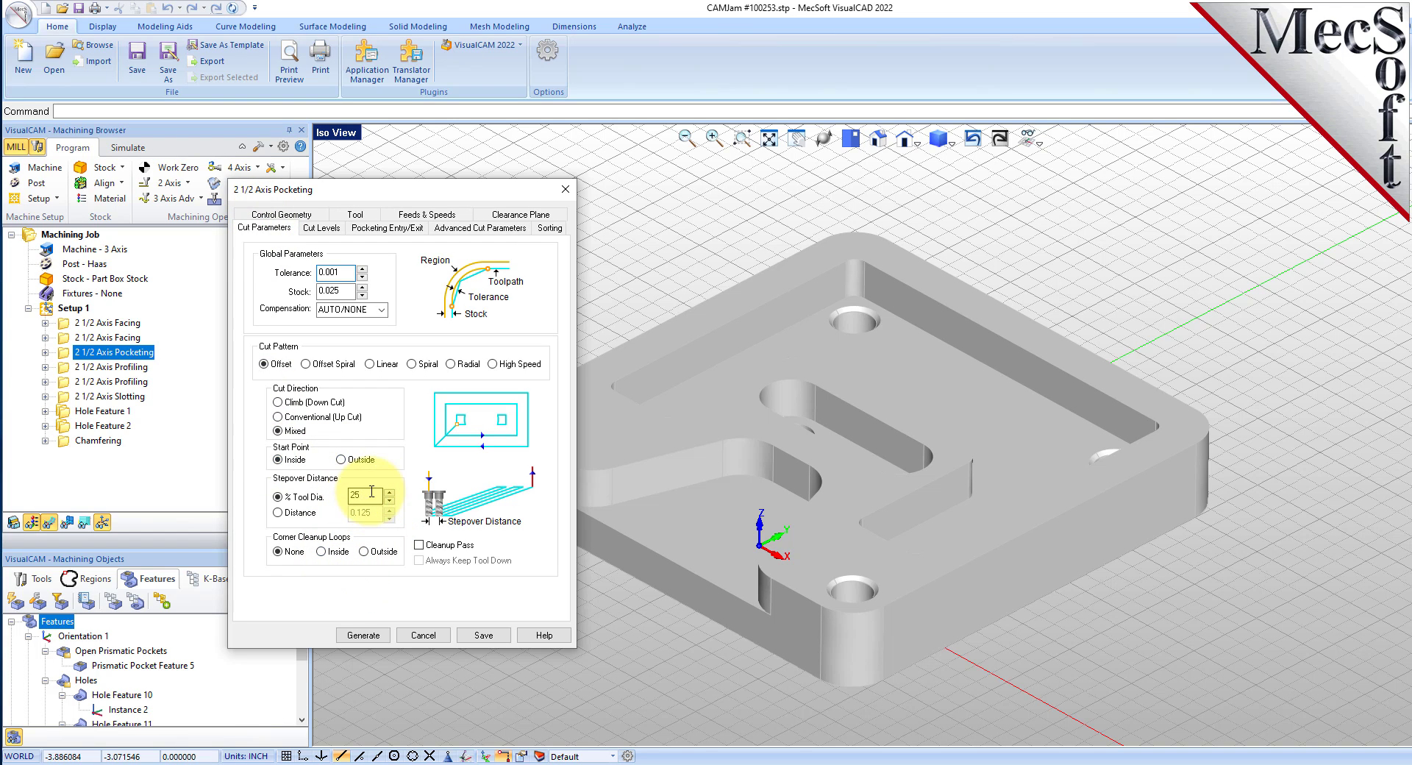
type("40")
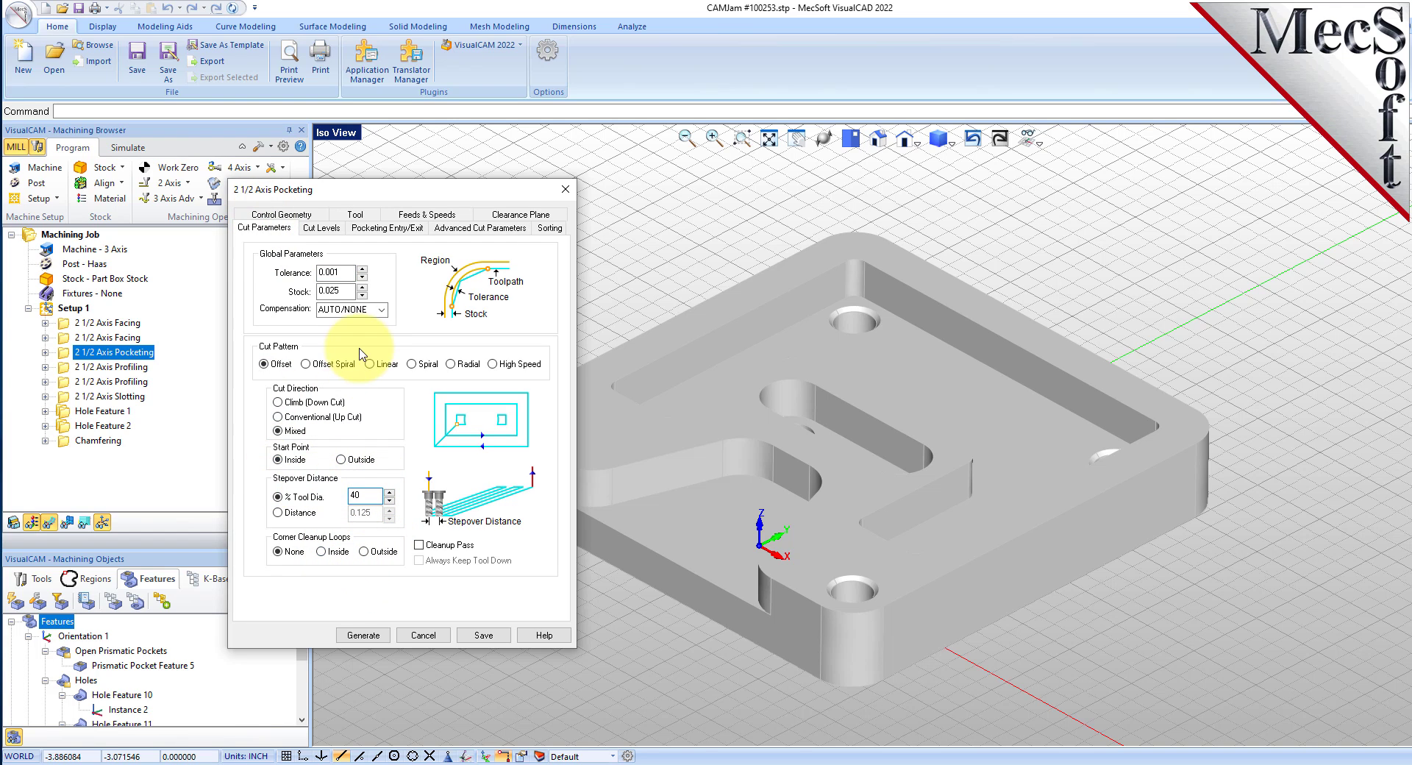
Check the pocketing tool, try the High Speed cut pattern, switch back to Offset, and regenerate the operation.
left_click(356, 214)
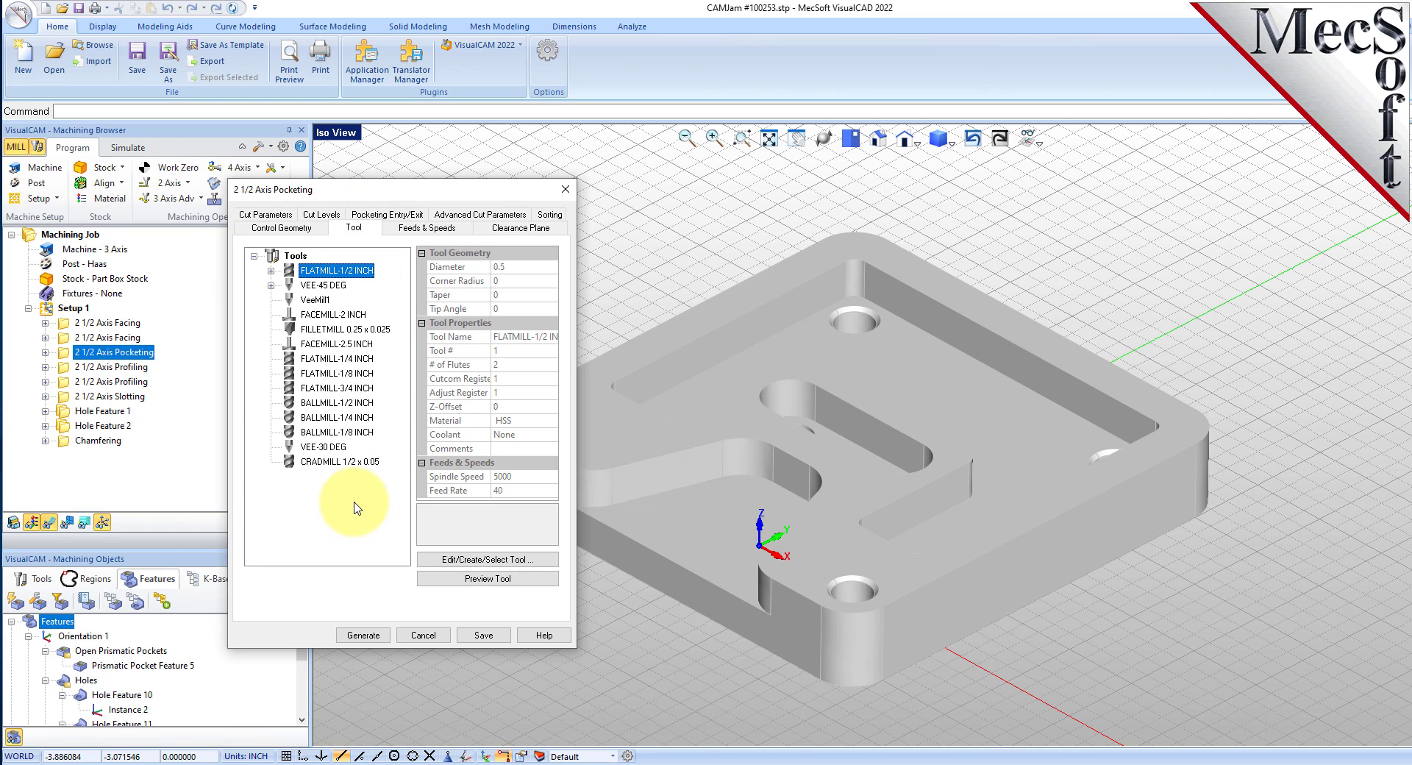
left_click(267, 214)
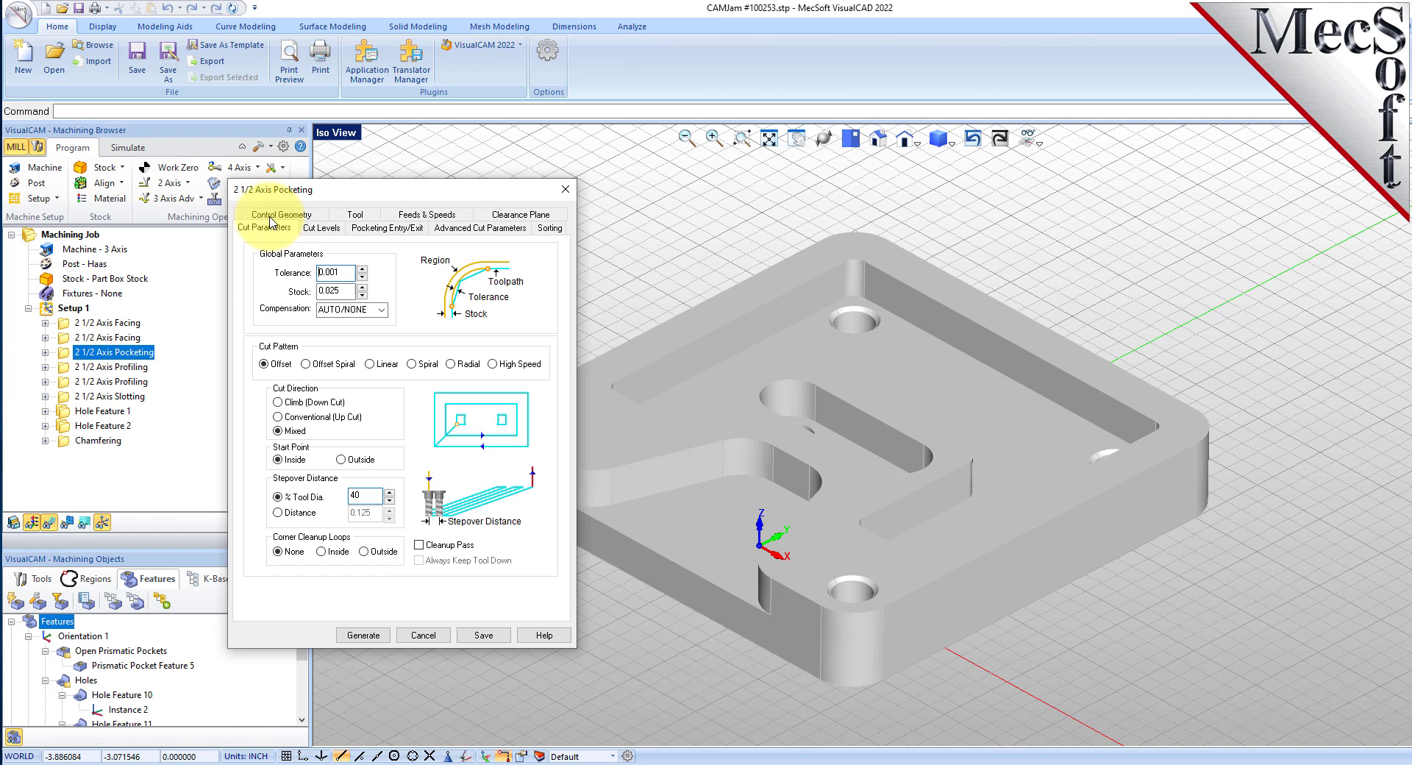
left_click(491, 364)
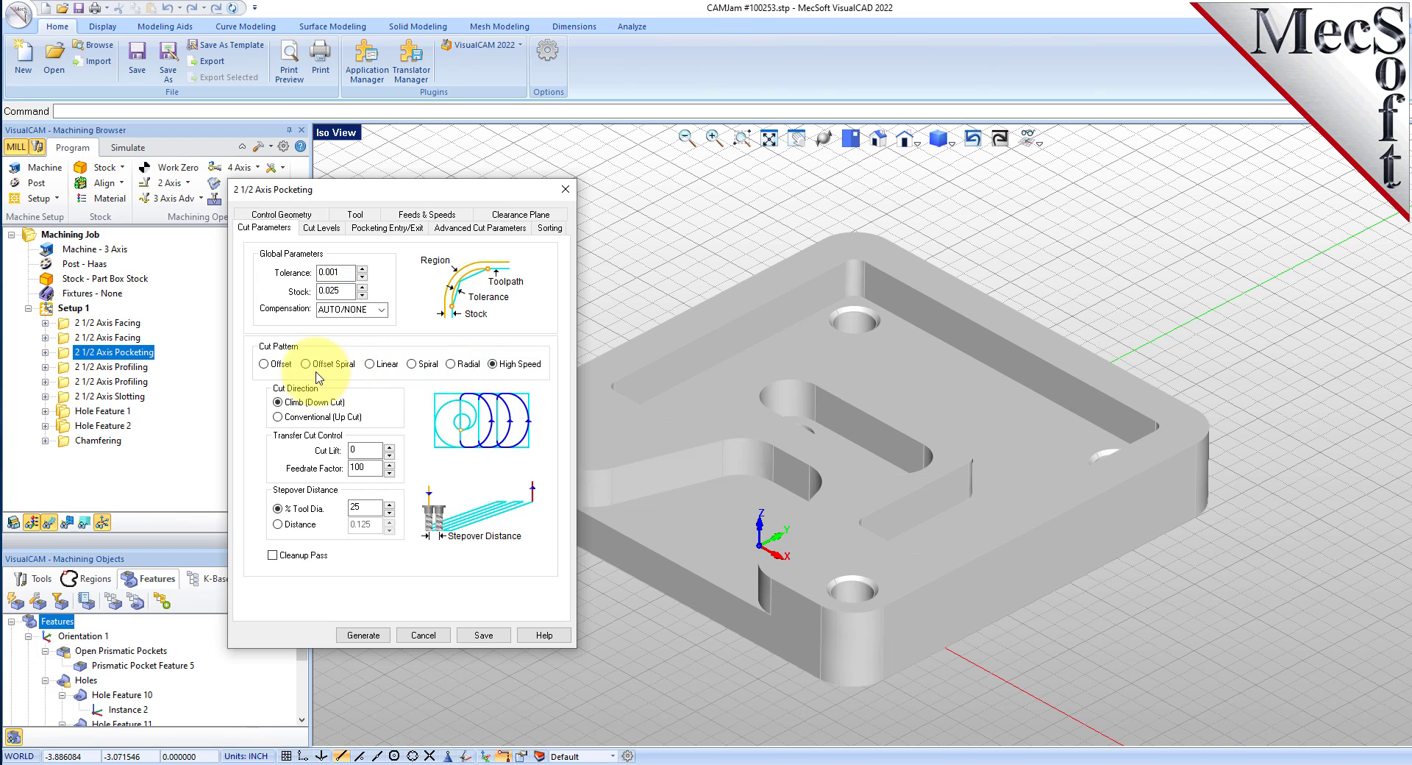
left_click(263, 364)
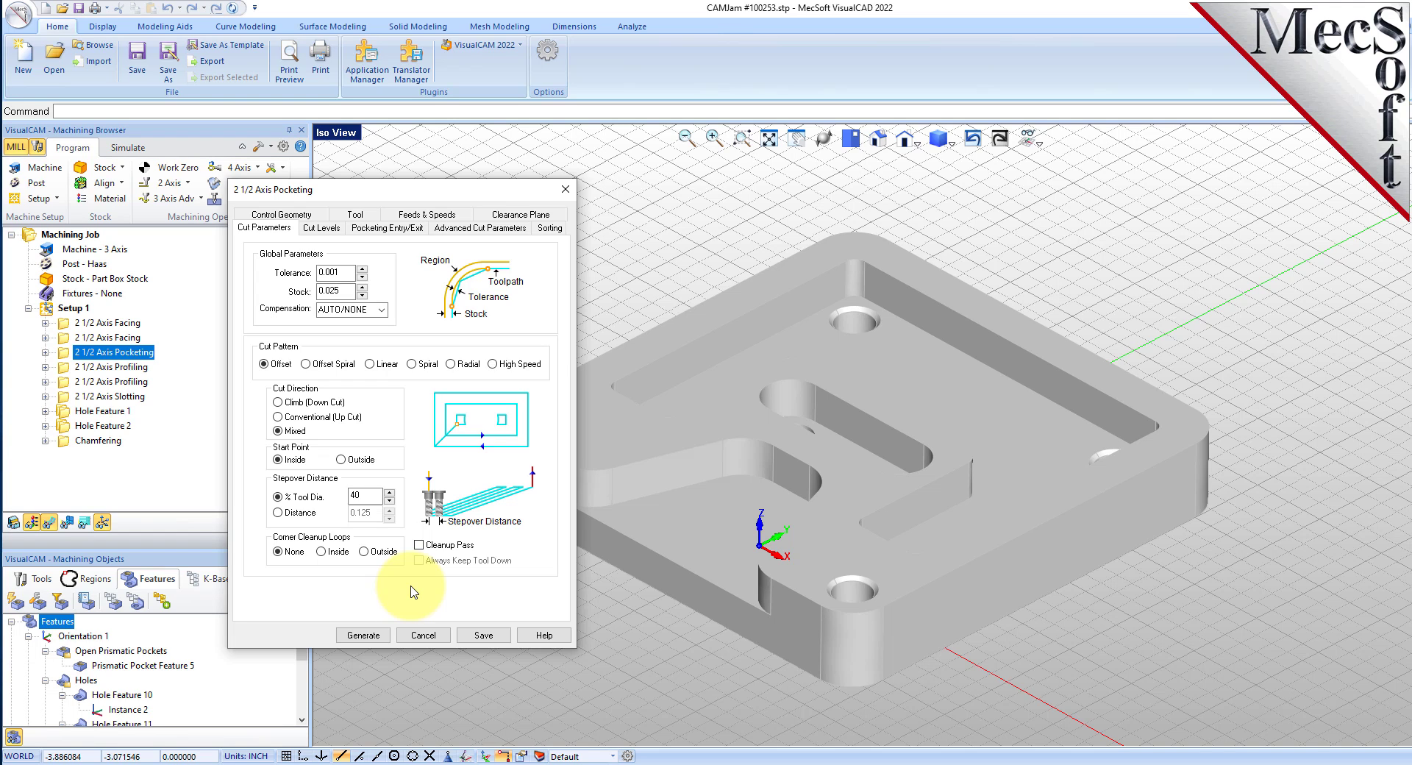
left_click(363, 634)
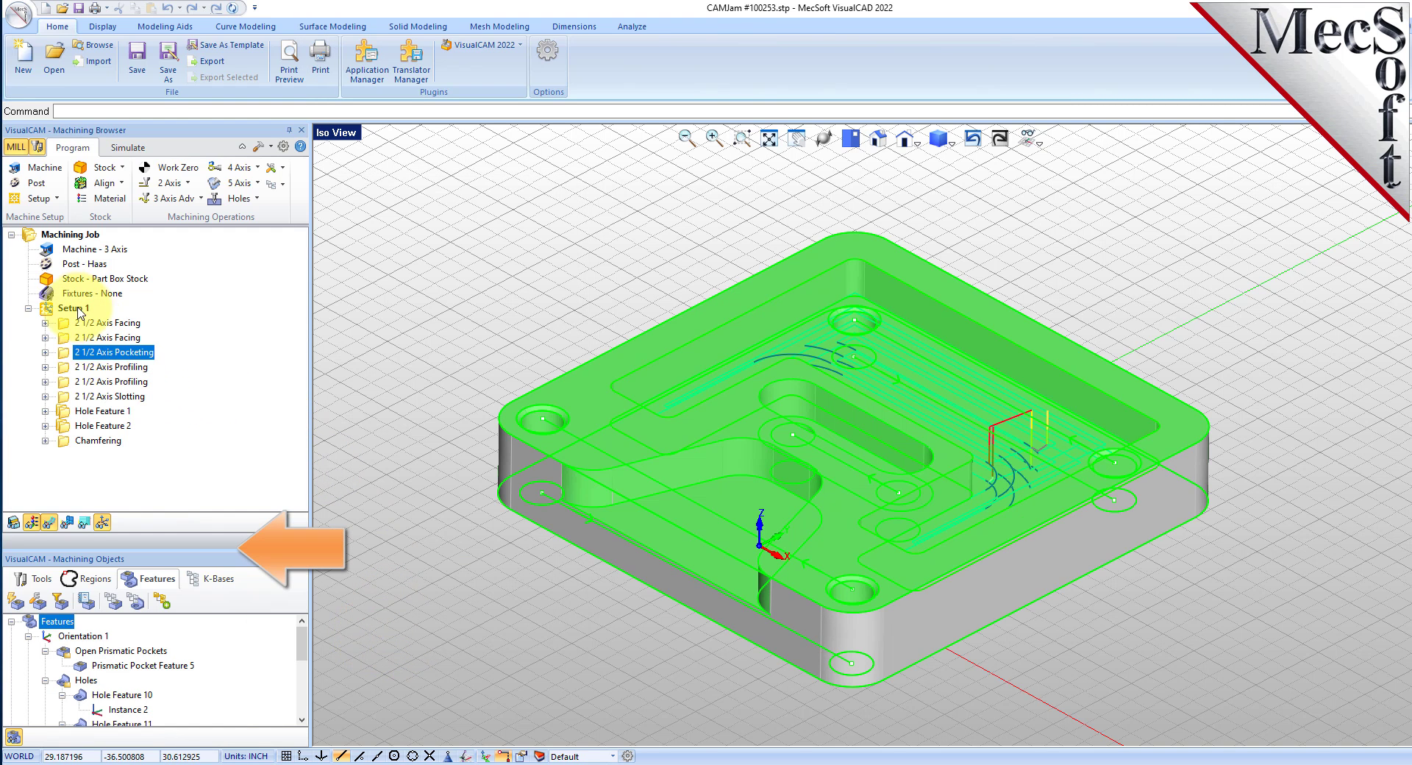
Look at the knowledge base files offered when saving Setup 1 to a knowledge base, and cancel without saving.
left_click(77, 309)
right_click(78, 311)
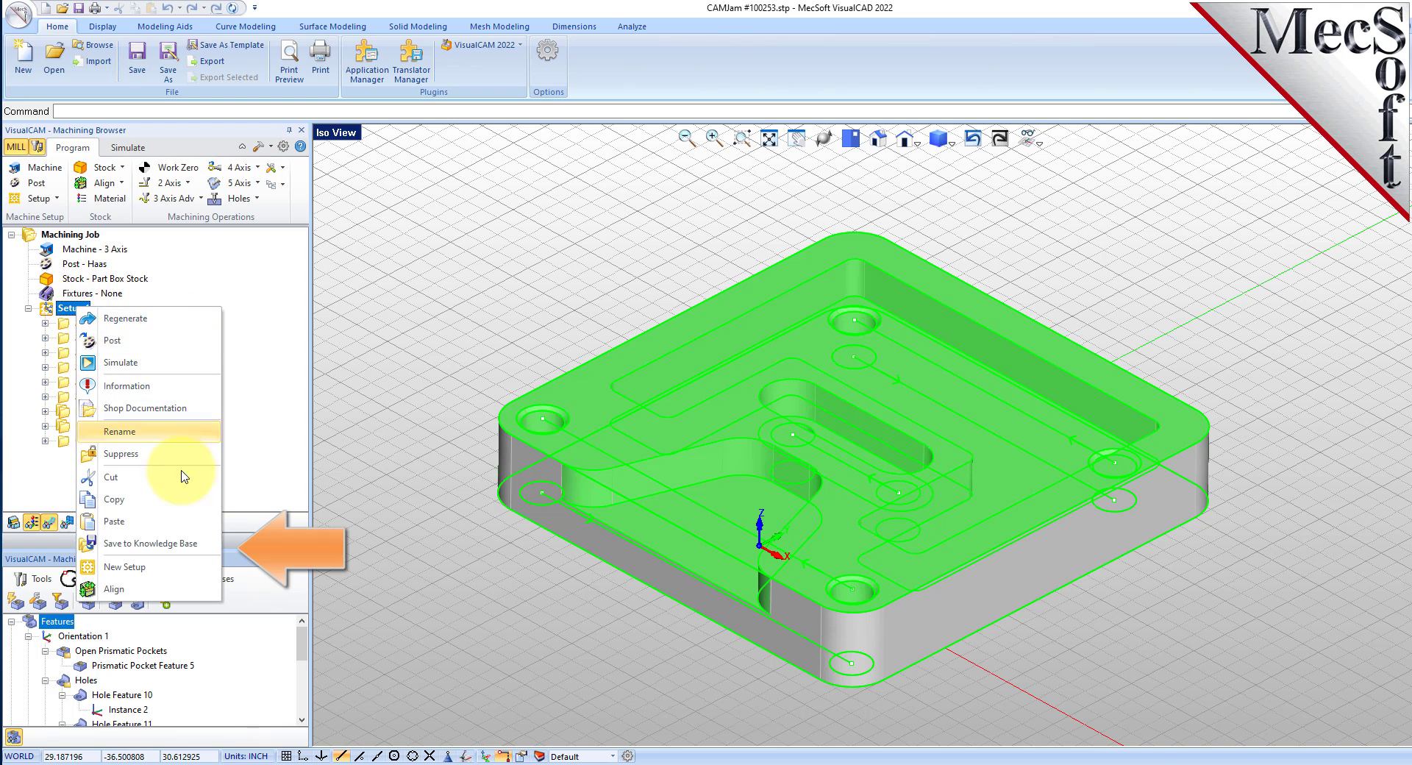
left_click(150, 543)
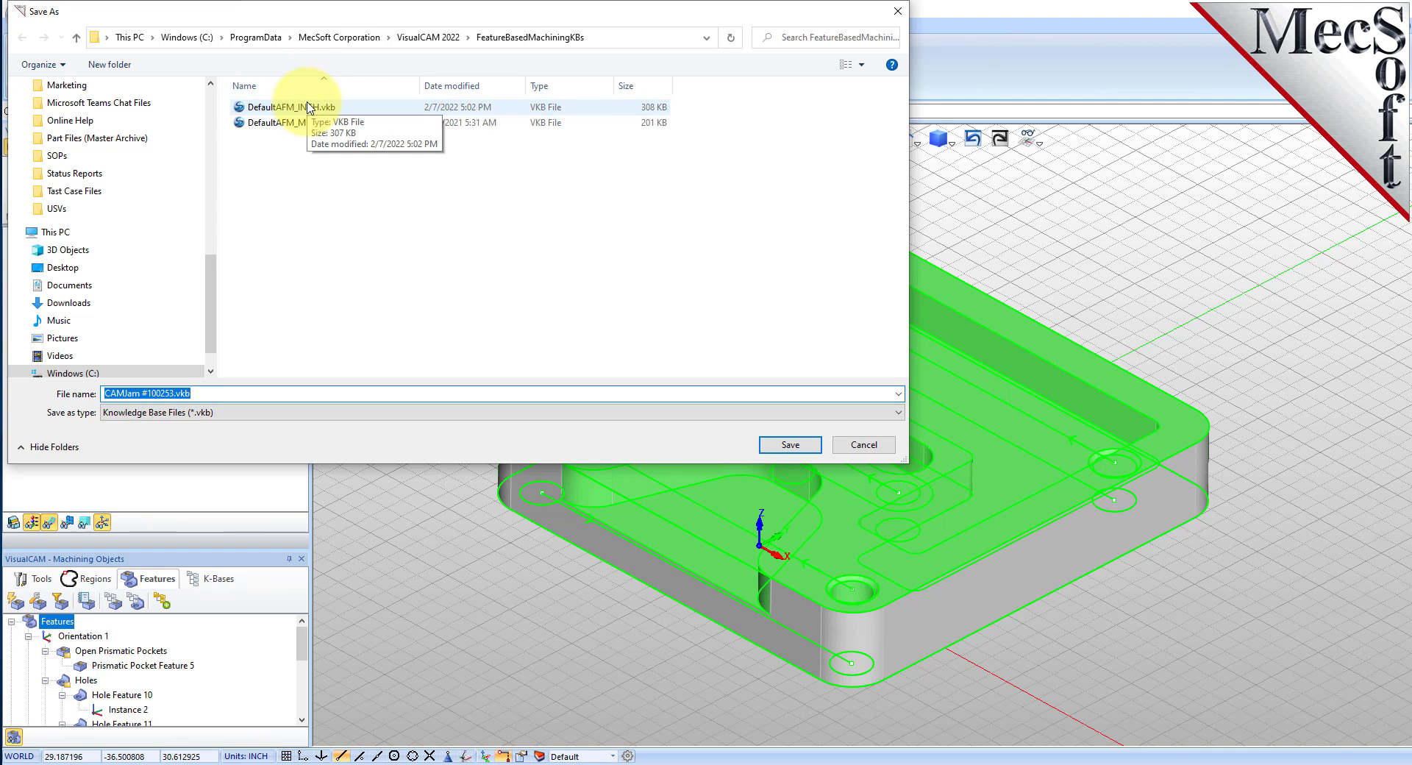
left_click(864, 445)
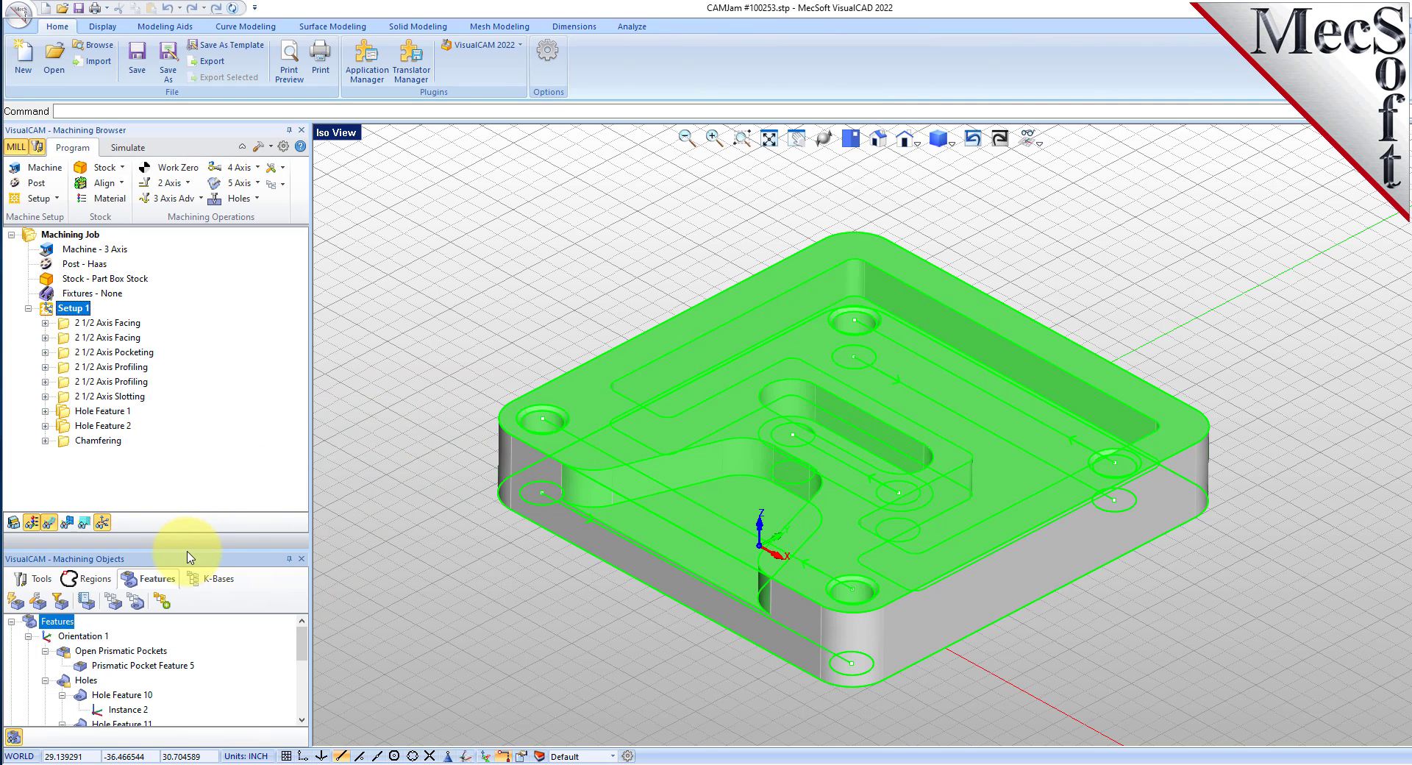
Enlarge the machining objects area and delete all machining operations under Setup 1, keeping the setup itself.
left_click_drag(188, 550, 297, 514)
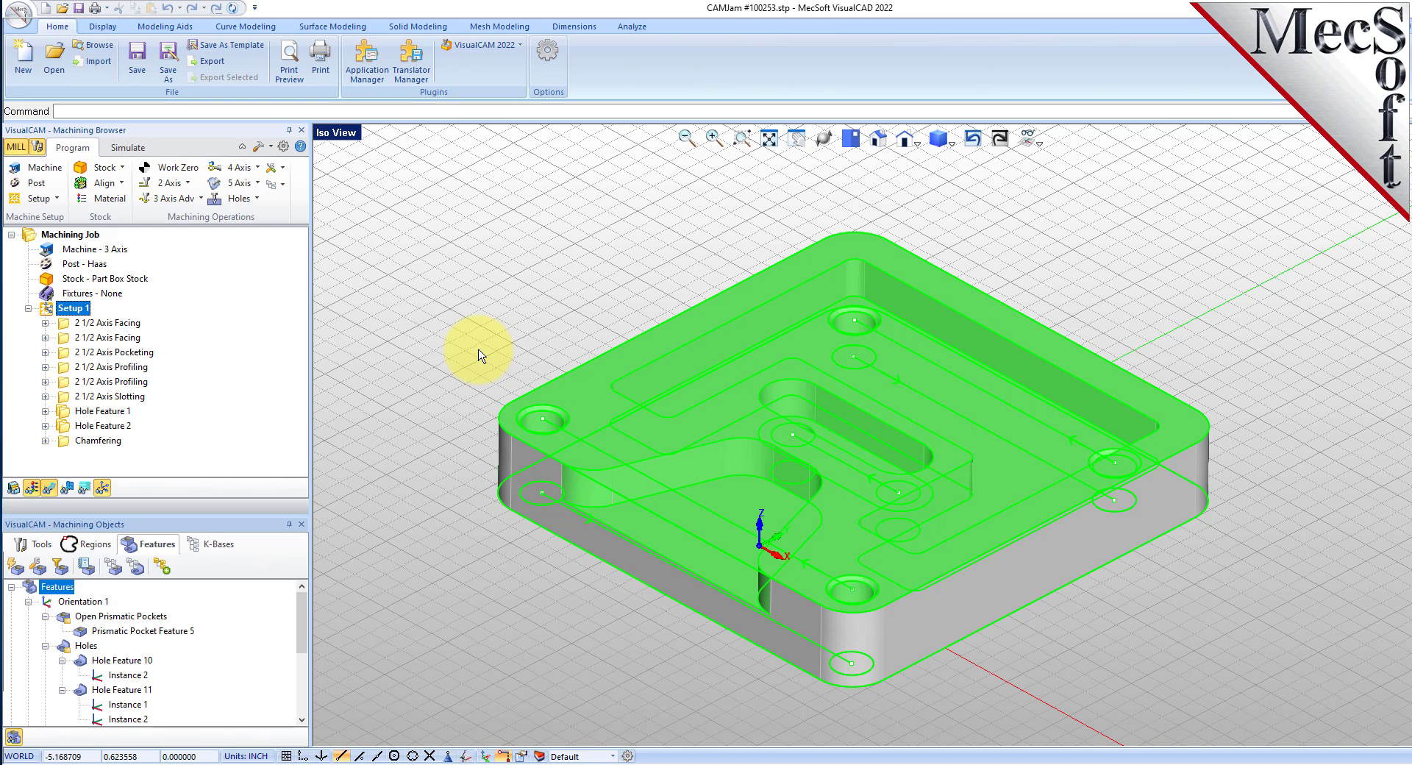
left_click_drag(217, 513, 224, 499)
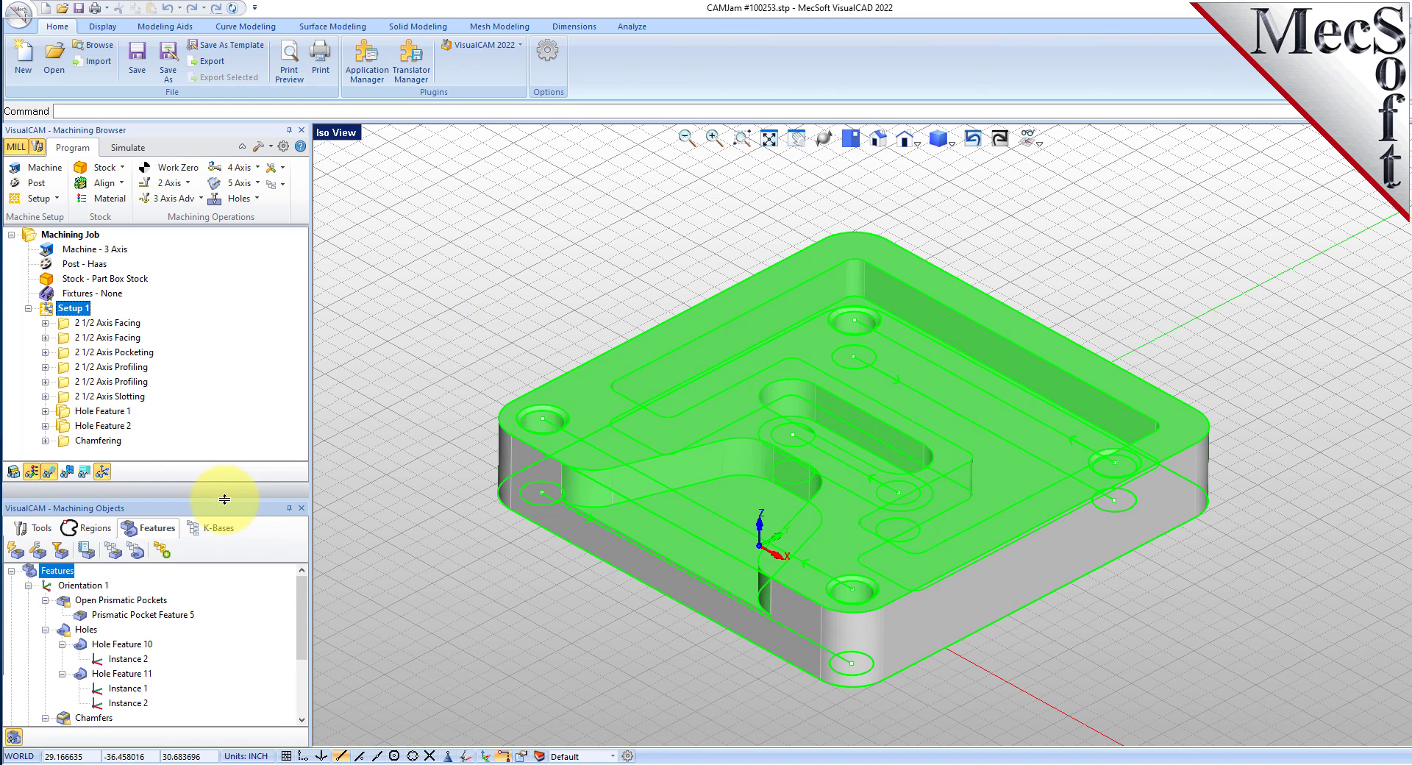
left_click(64, 325)
key("Delete")
key("Delete")
key("Delete")
key("Delete")
key("Delete")
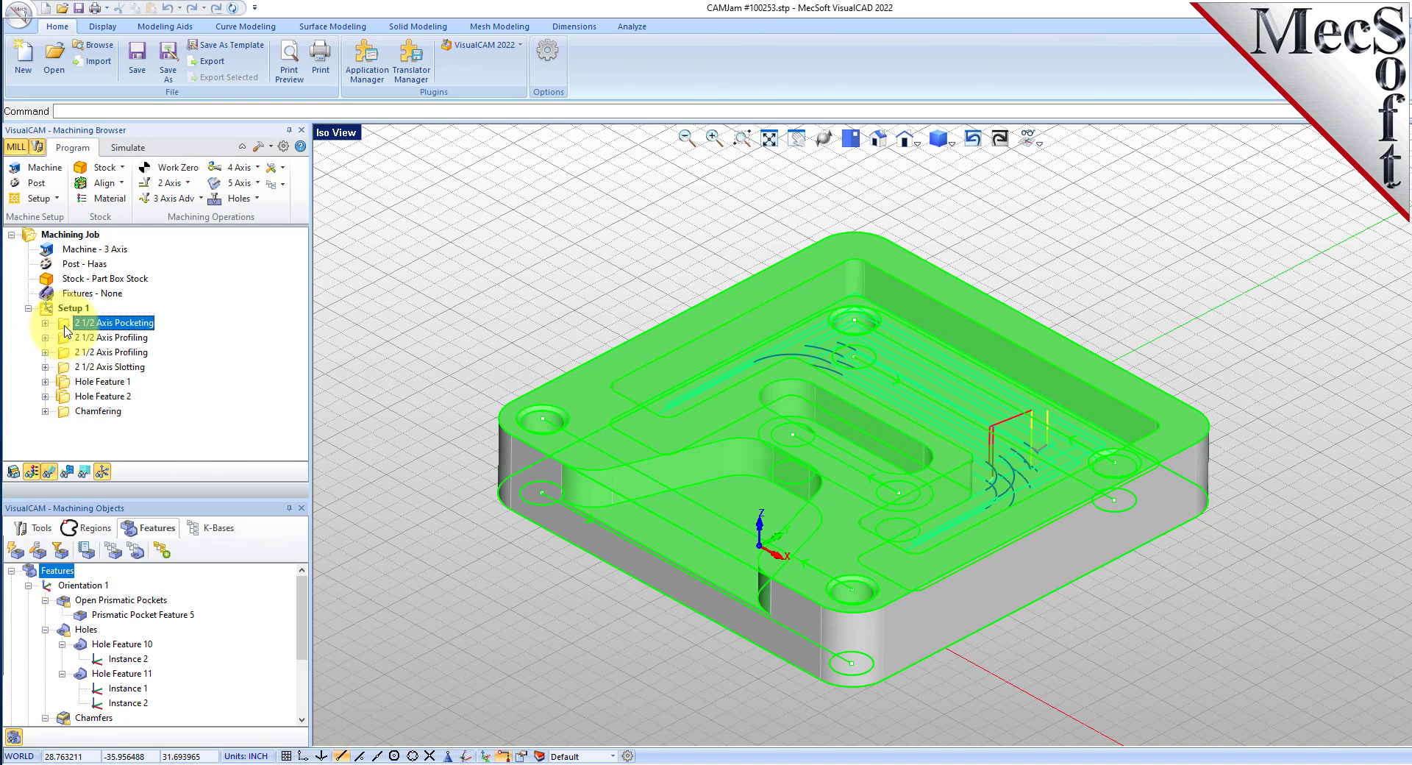
key("Delete")
key("Delete")
key("Delete")
key("Delete")
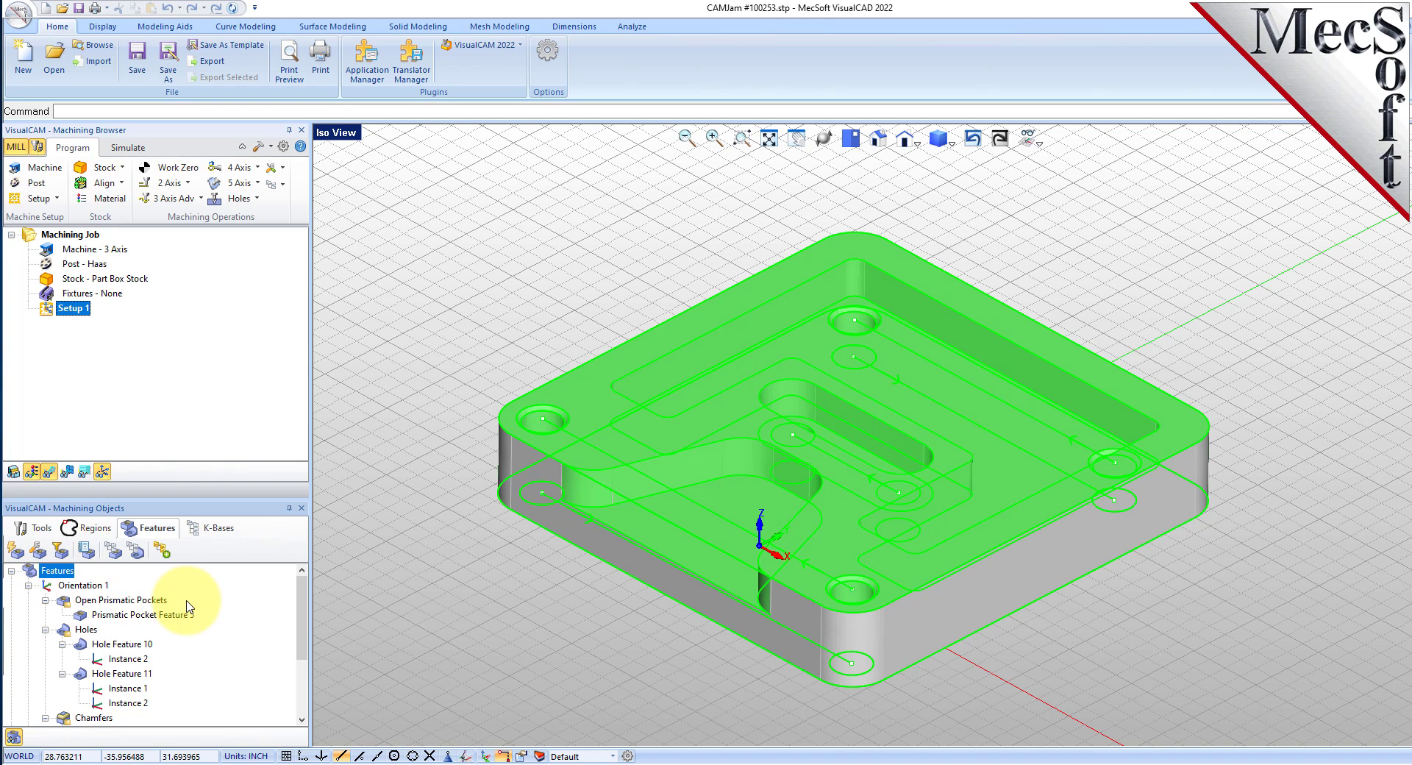
Create a 2 1/2 Axis Facing operation from the Open Prismatic Pockets features and generate it.
scroll(186, 606, "down", 3)
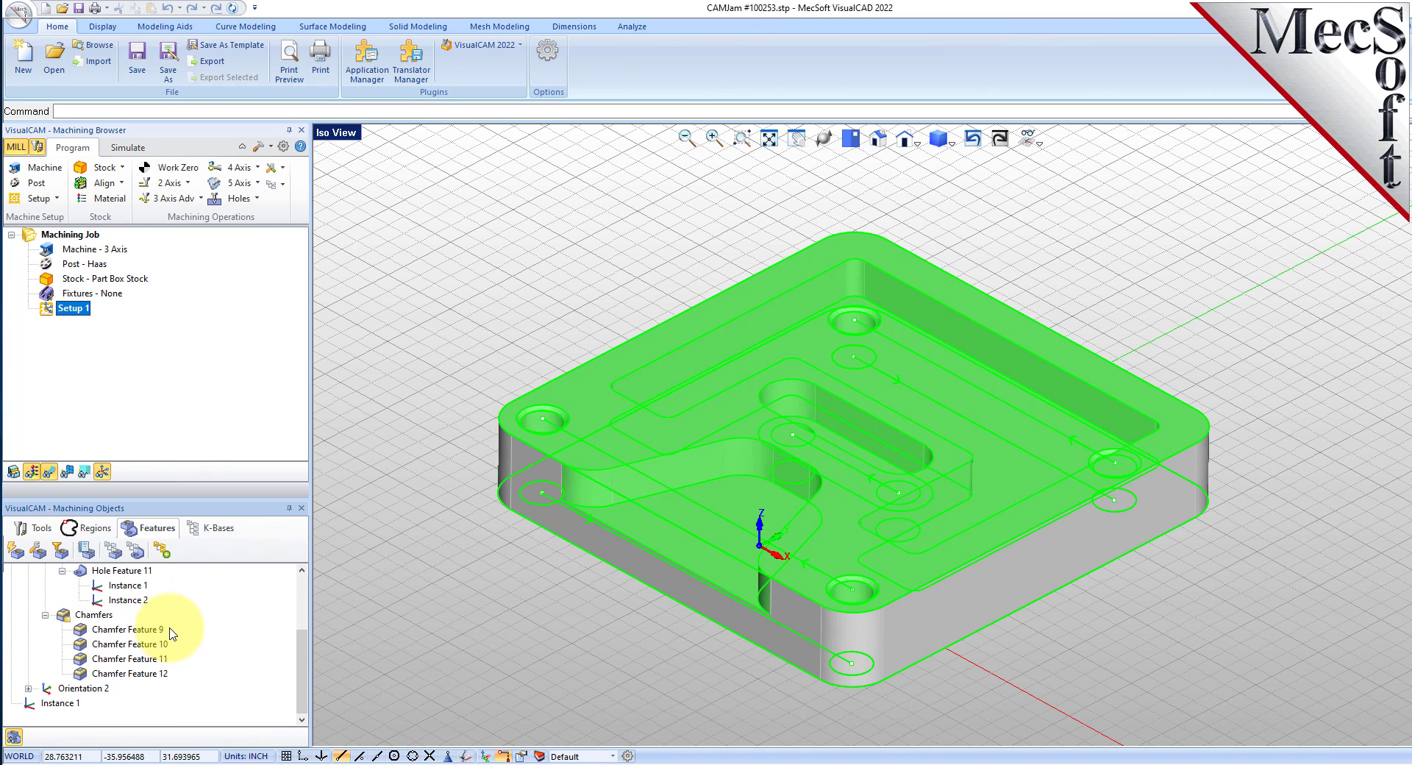
scroll(171, 634, "up", 5)
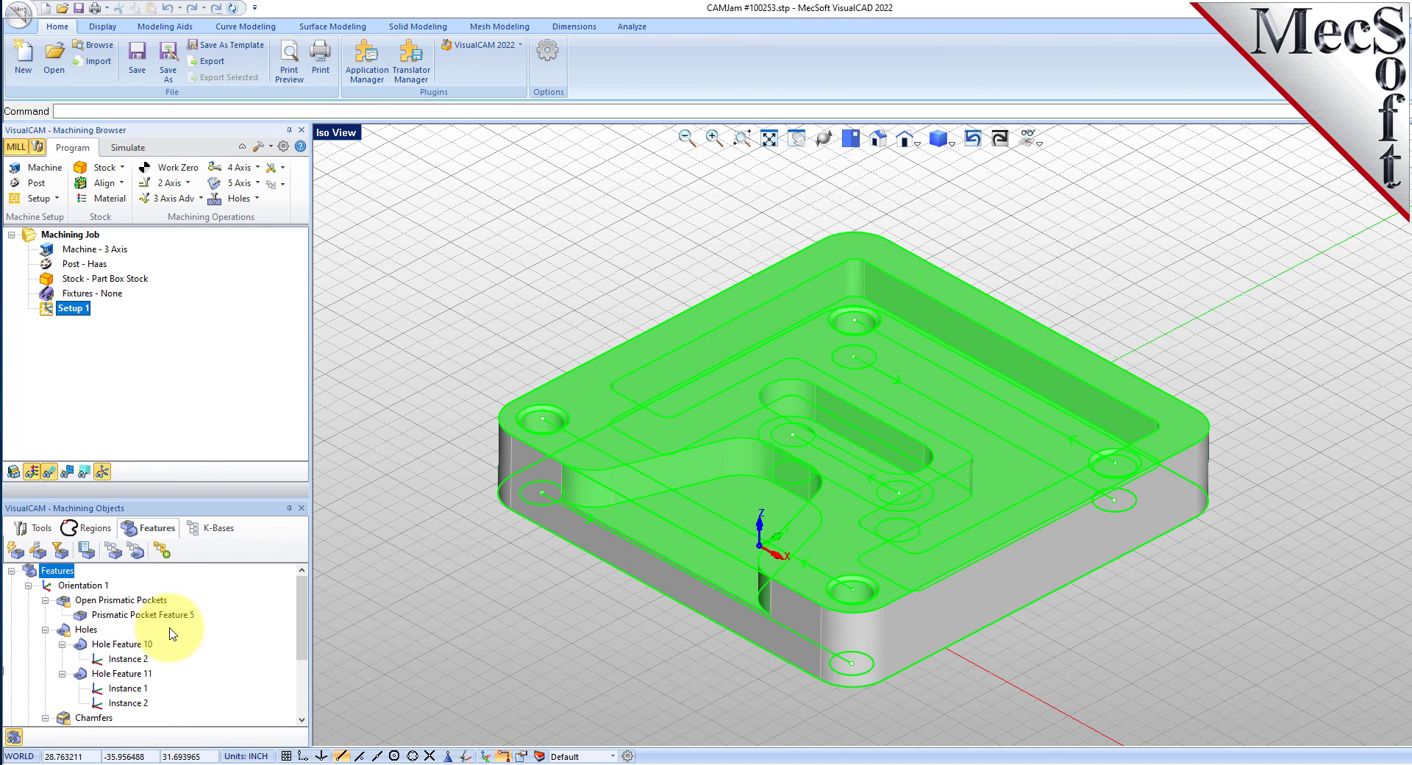
left_click(127, 602)
right_click(127, 603)
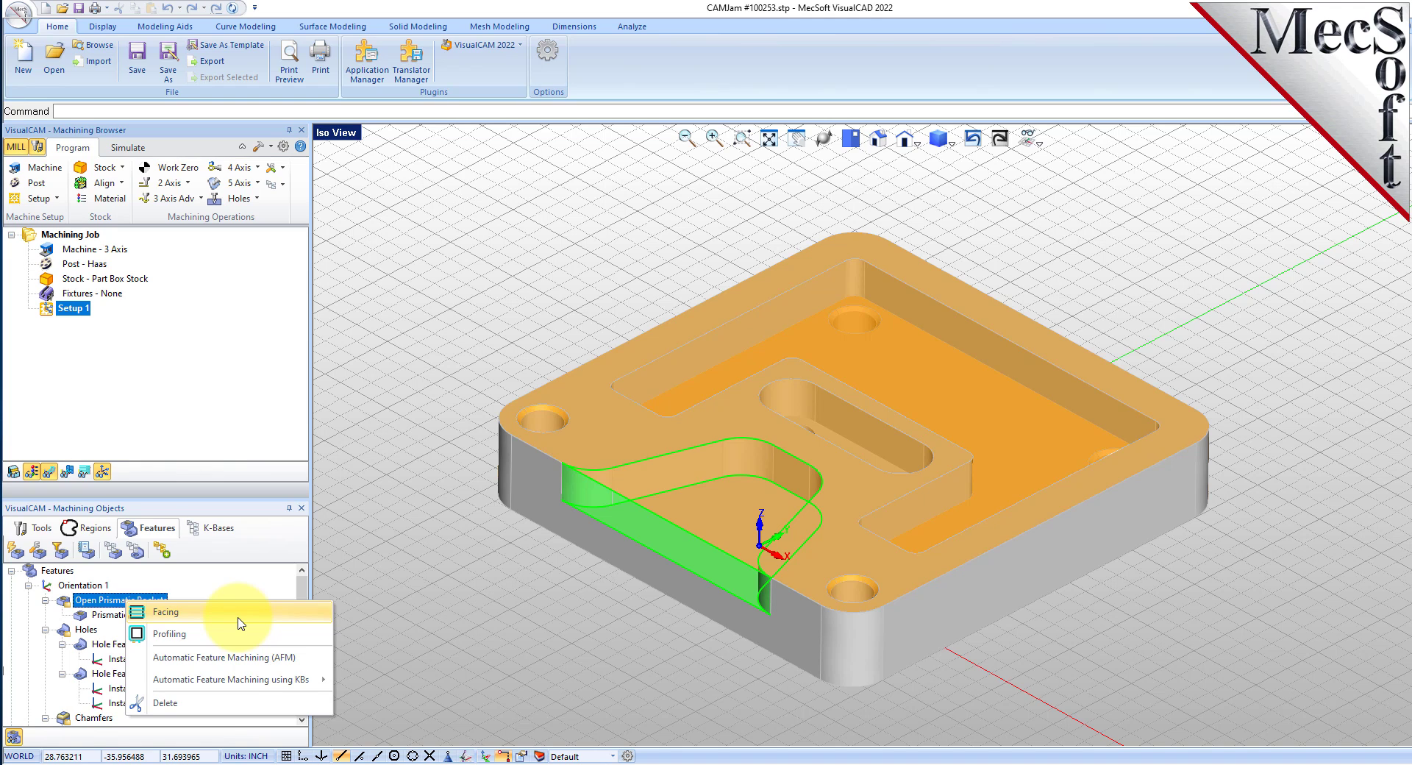
mouse_move(225, 683)
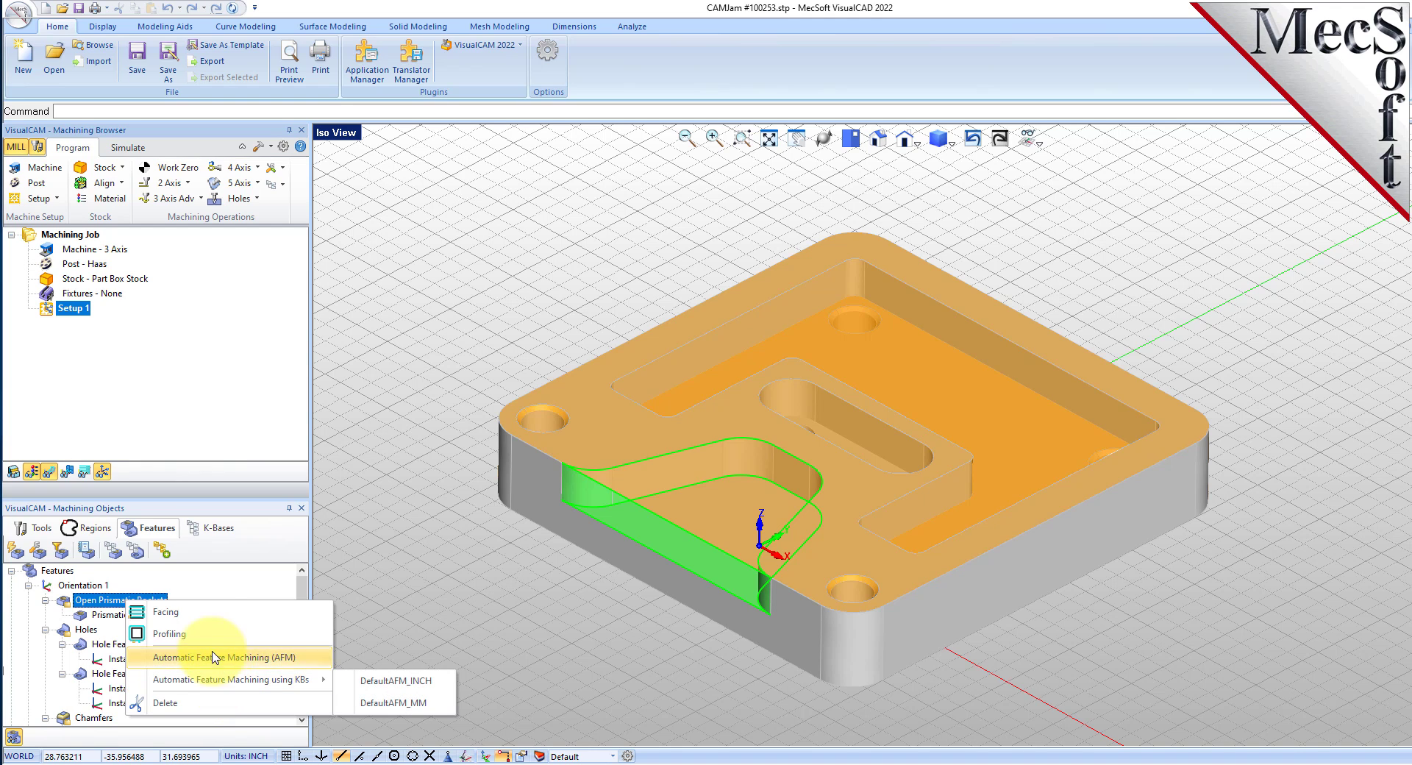
key("Escape")
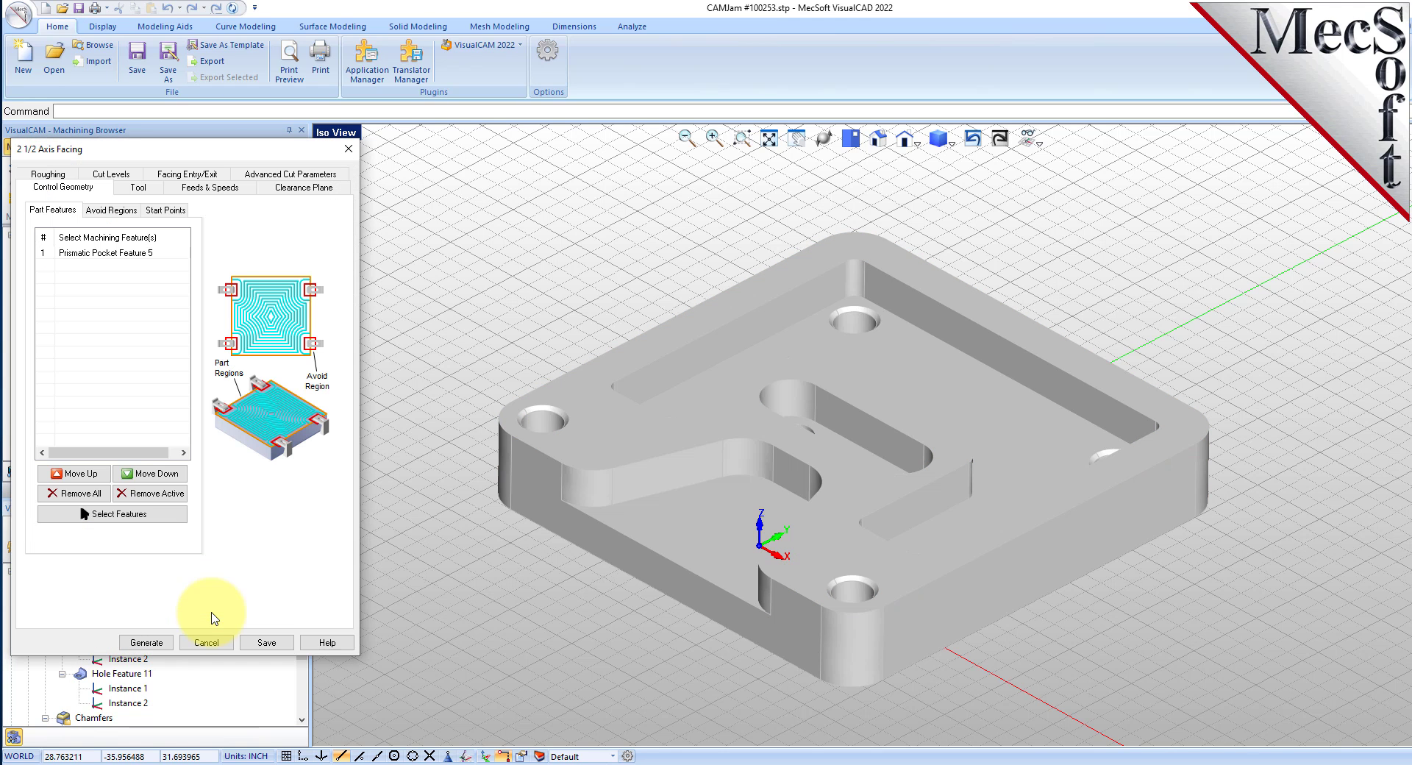
left_click_drag(210, 151, 370, 203)
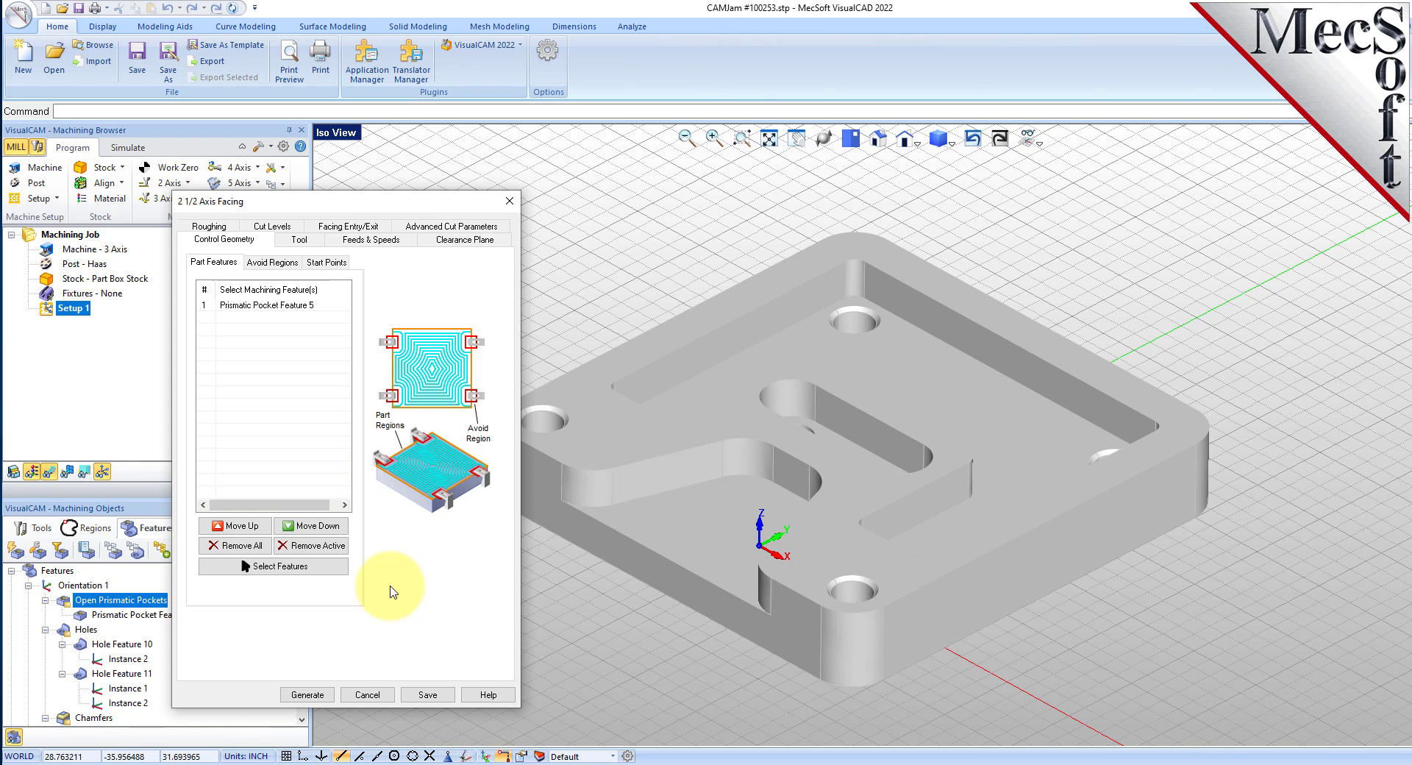
left_click(207, 228)
left_click(308, 695)
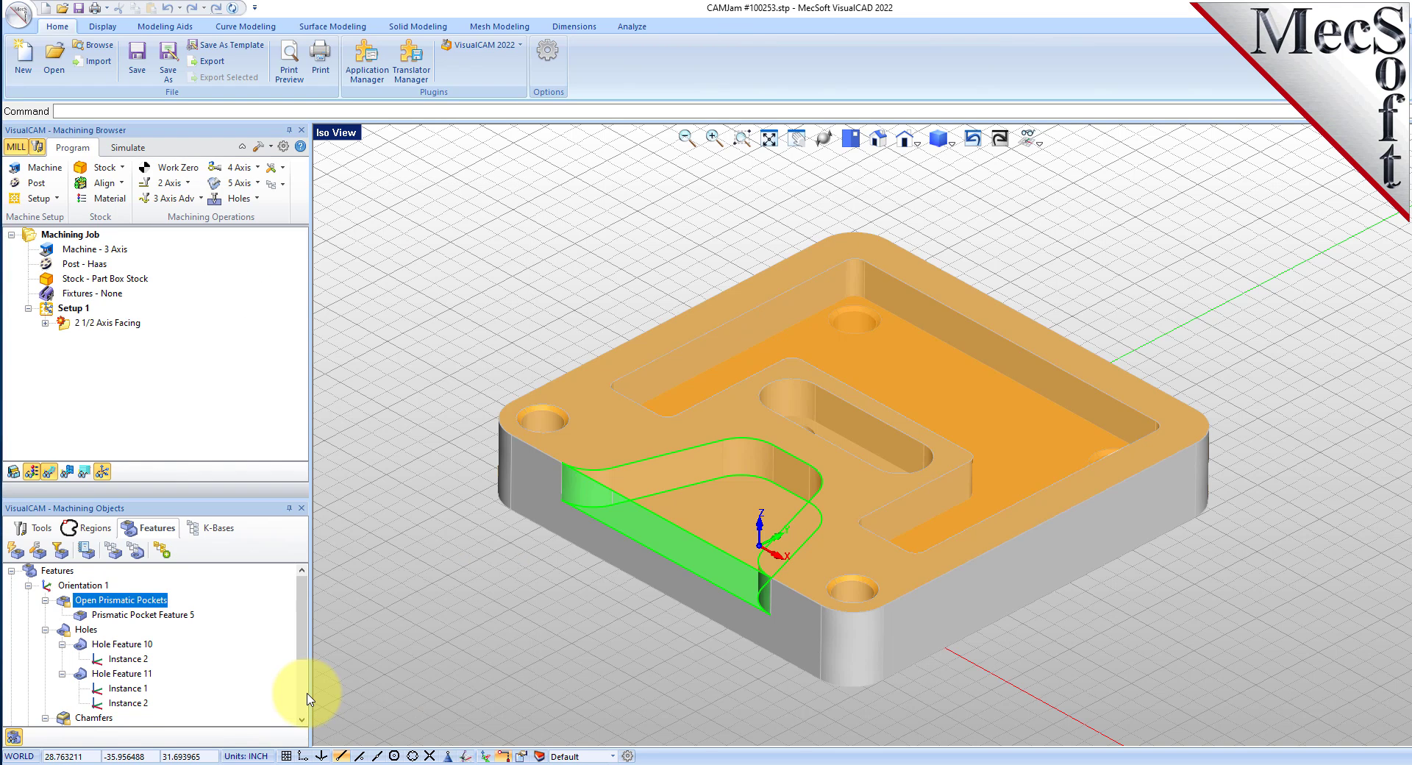